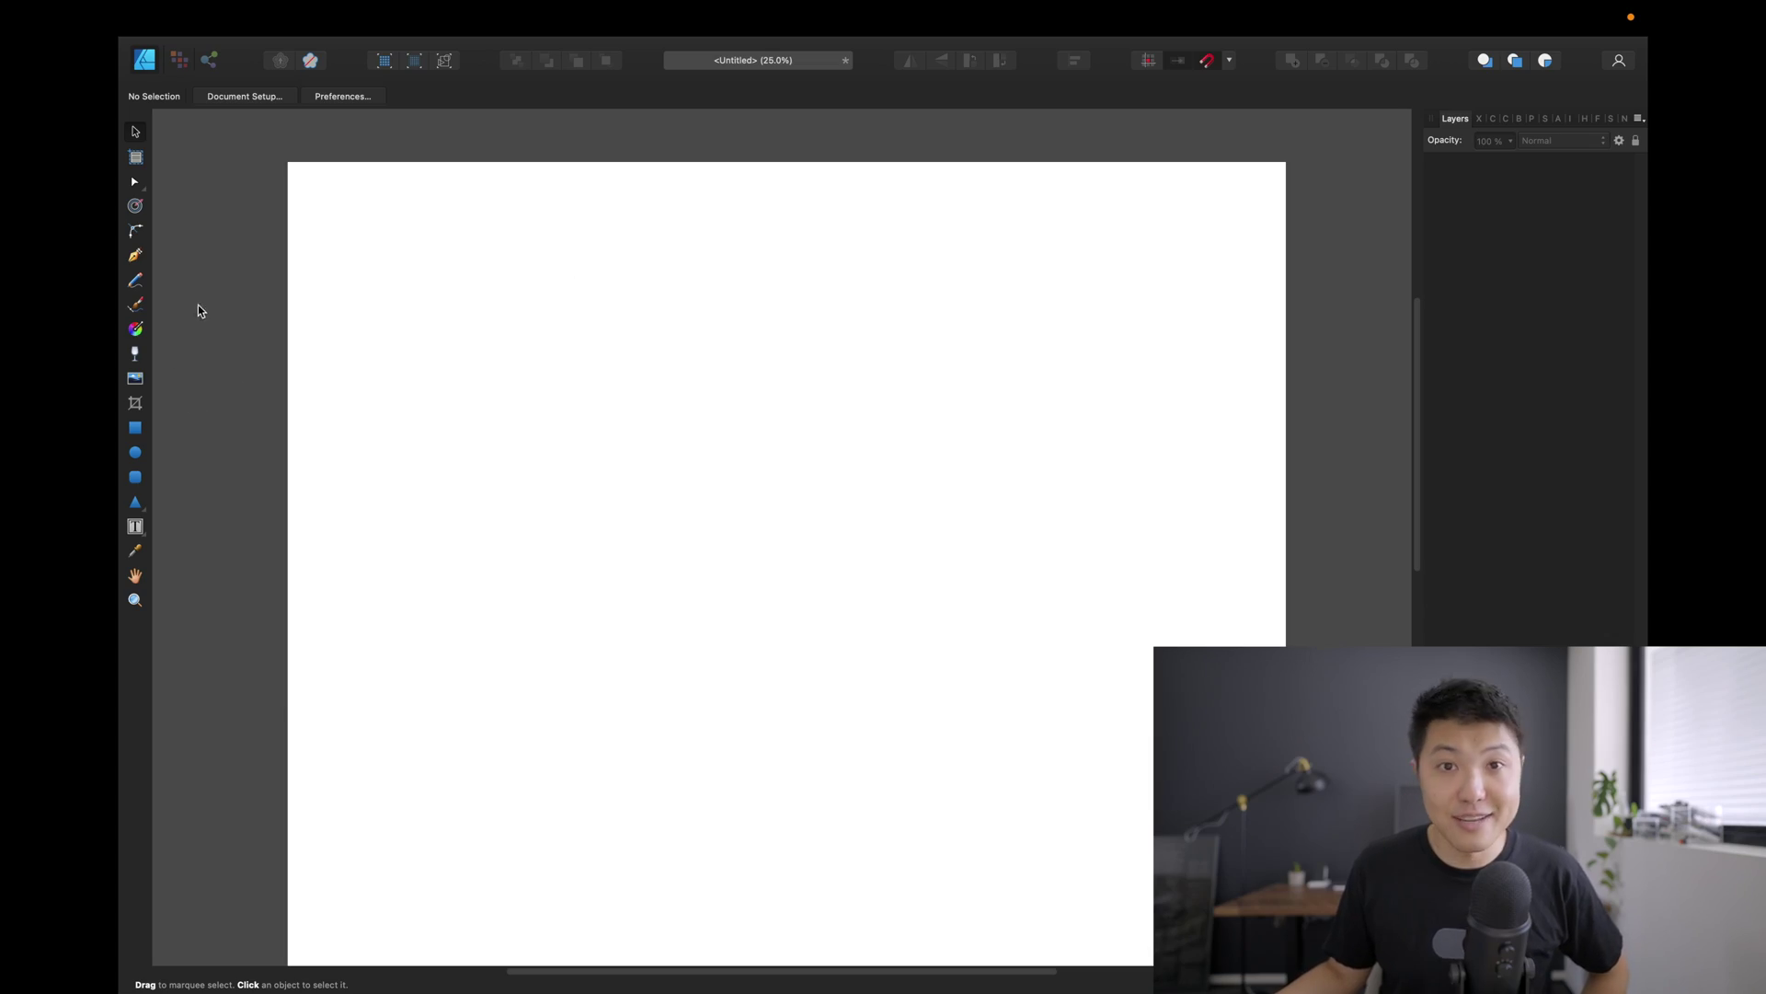
Switch from the Node tool to the Pixel persona.
{"action": "left_click", "coordinate": [139, 182]}
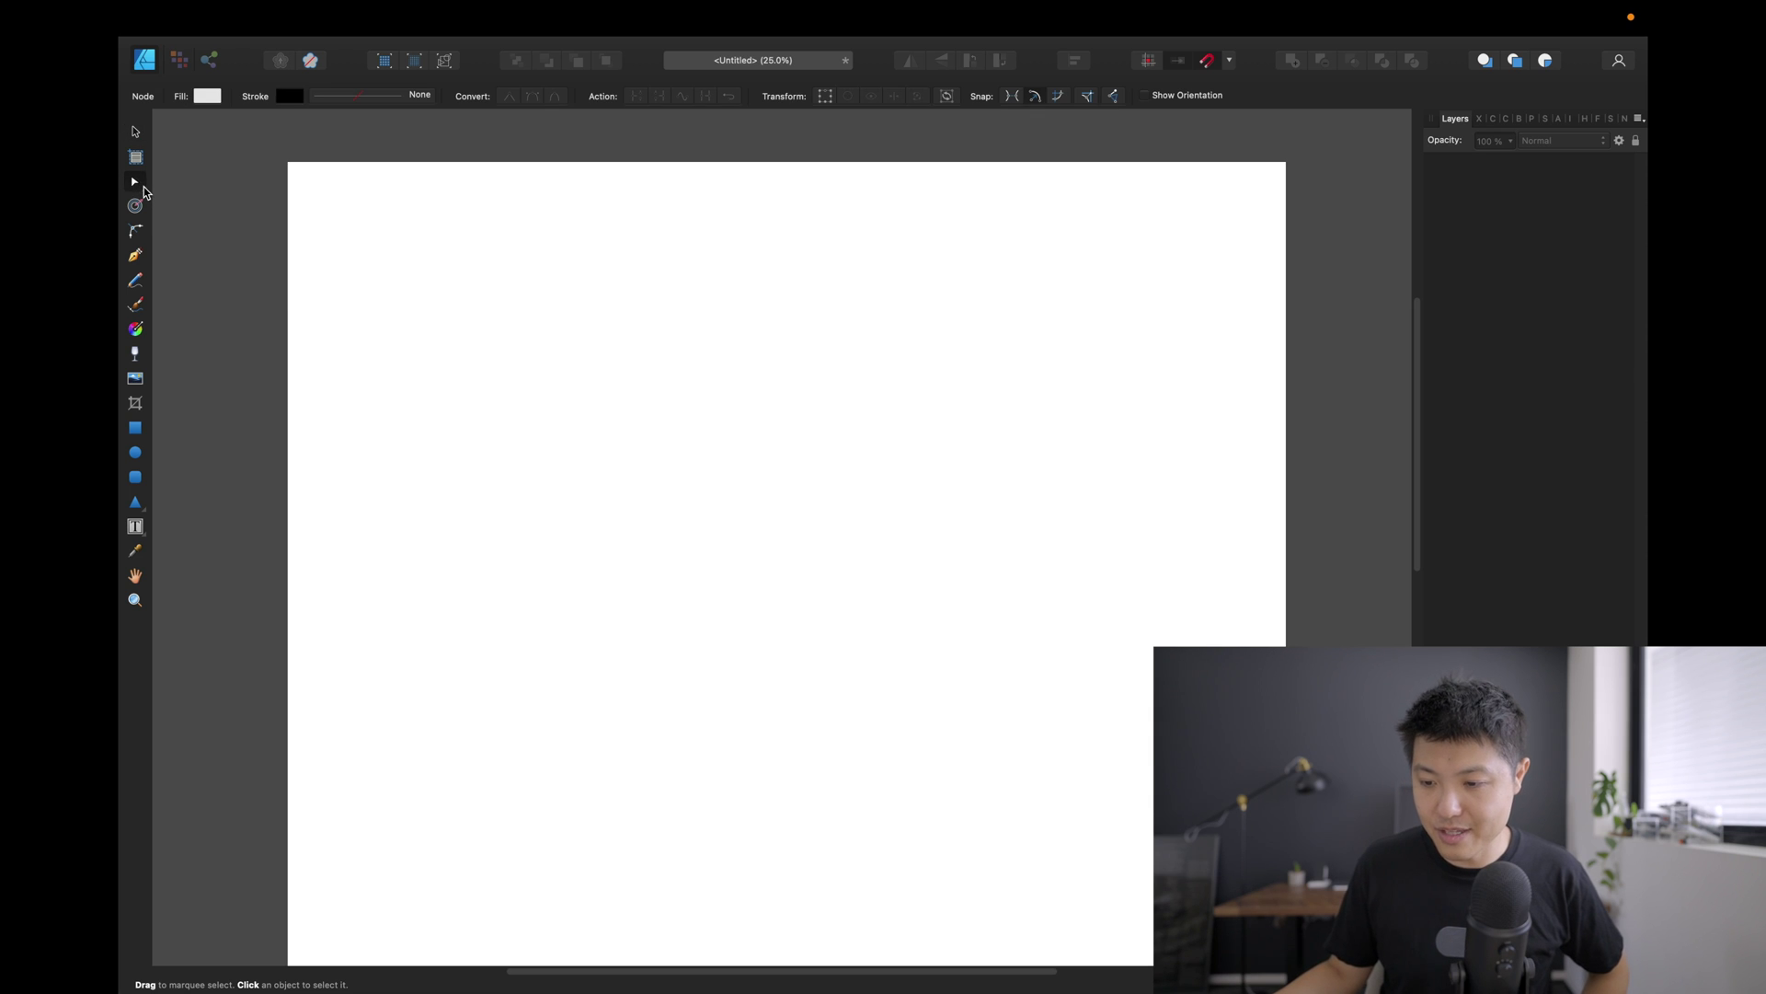
{"action": "left_click", "coordinate": [180, 60]}
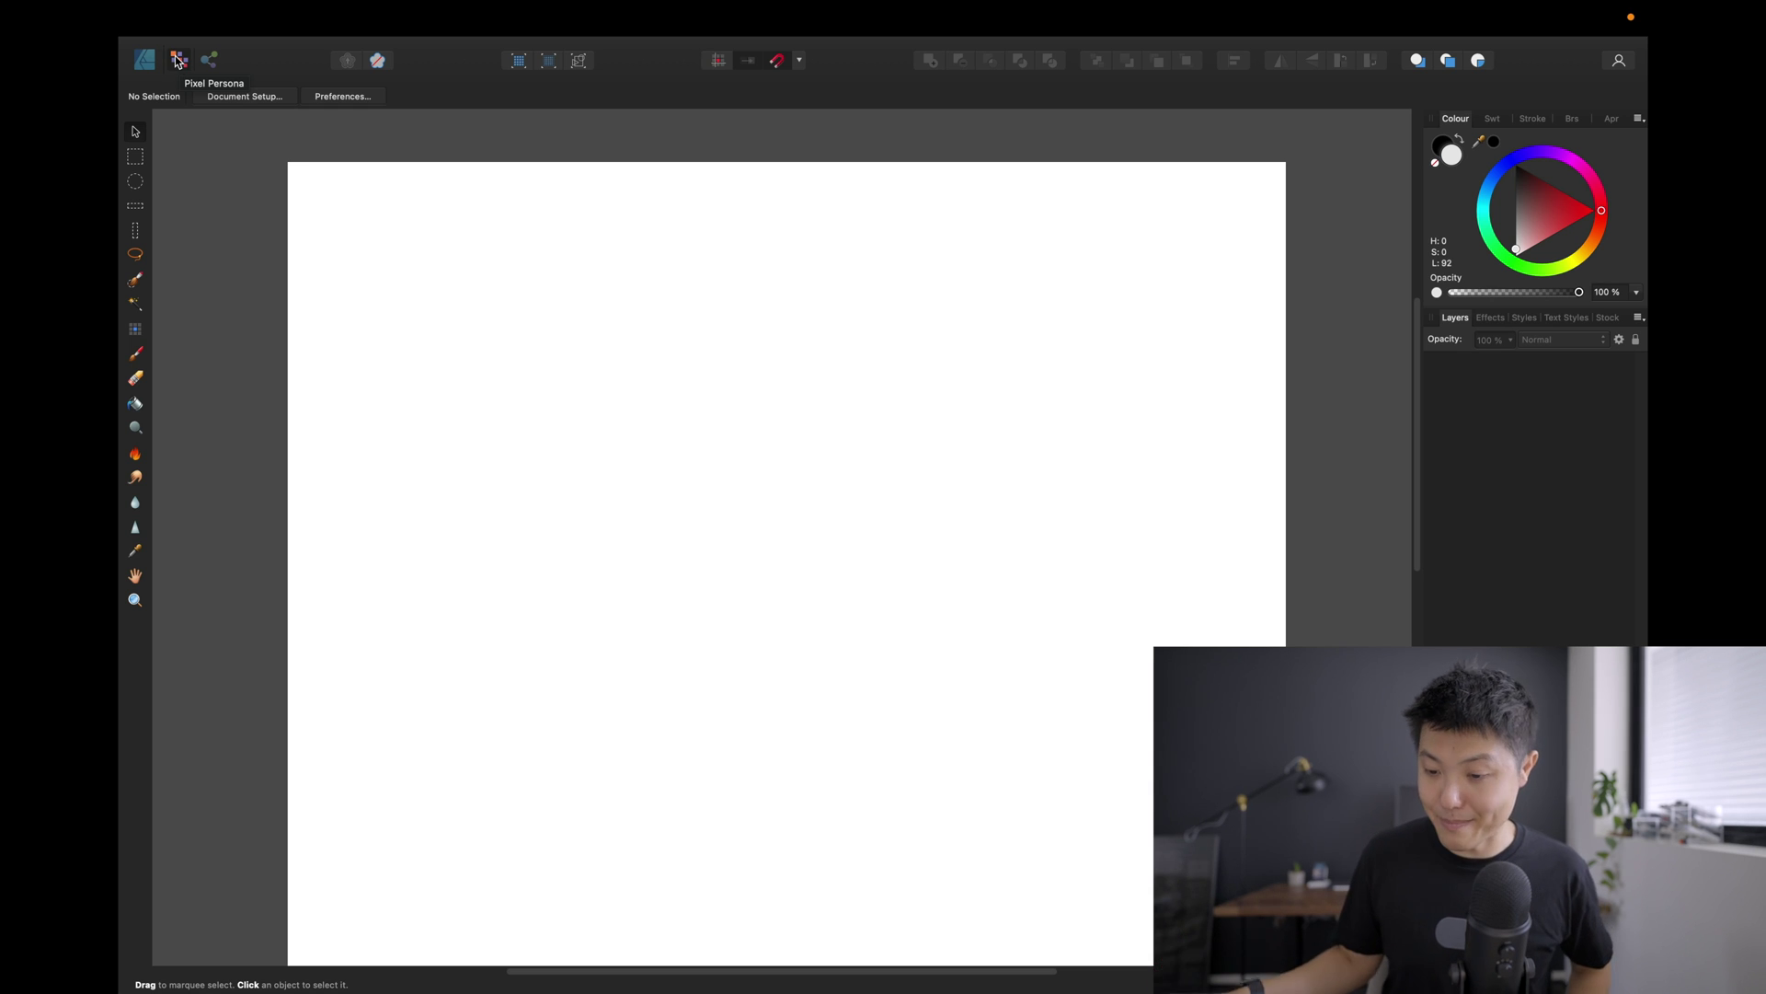
{"action": "mouse_move", "coordinate": [173, 9]}
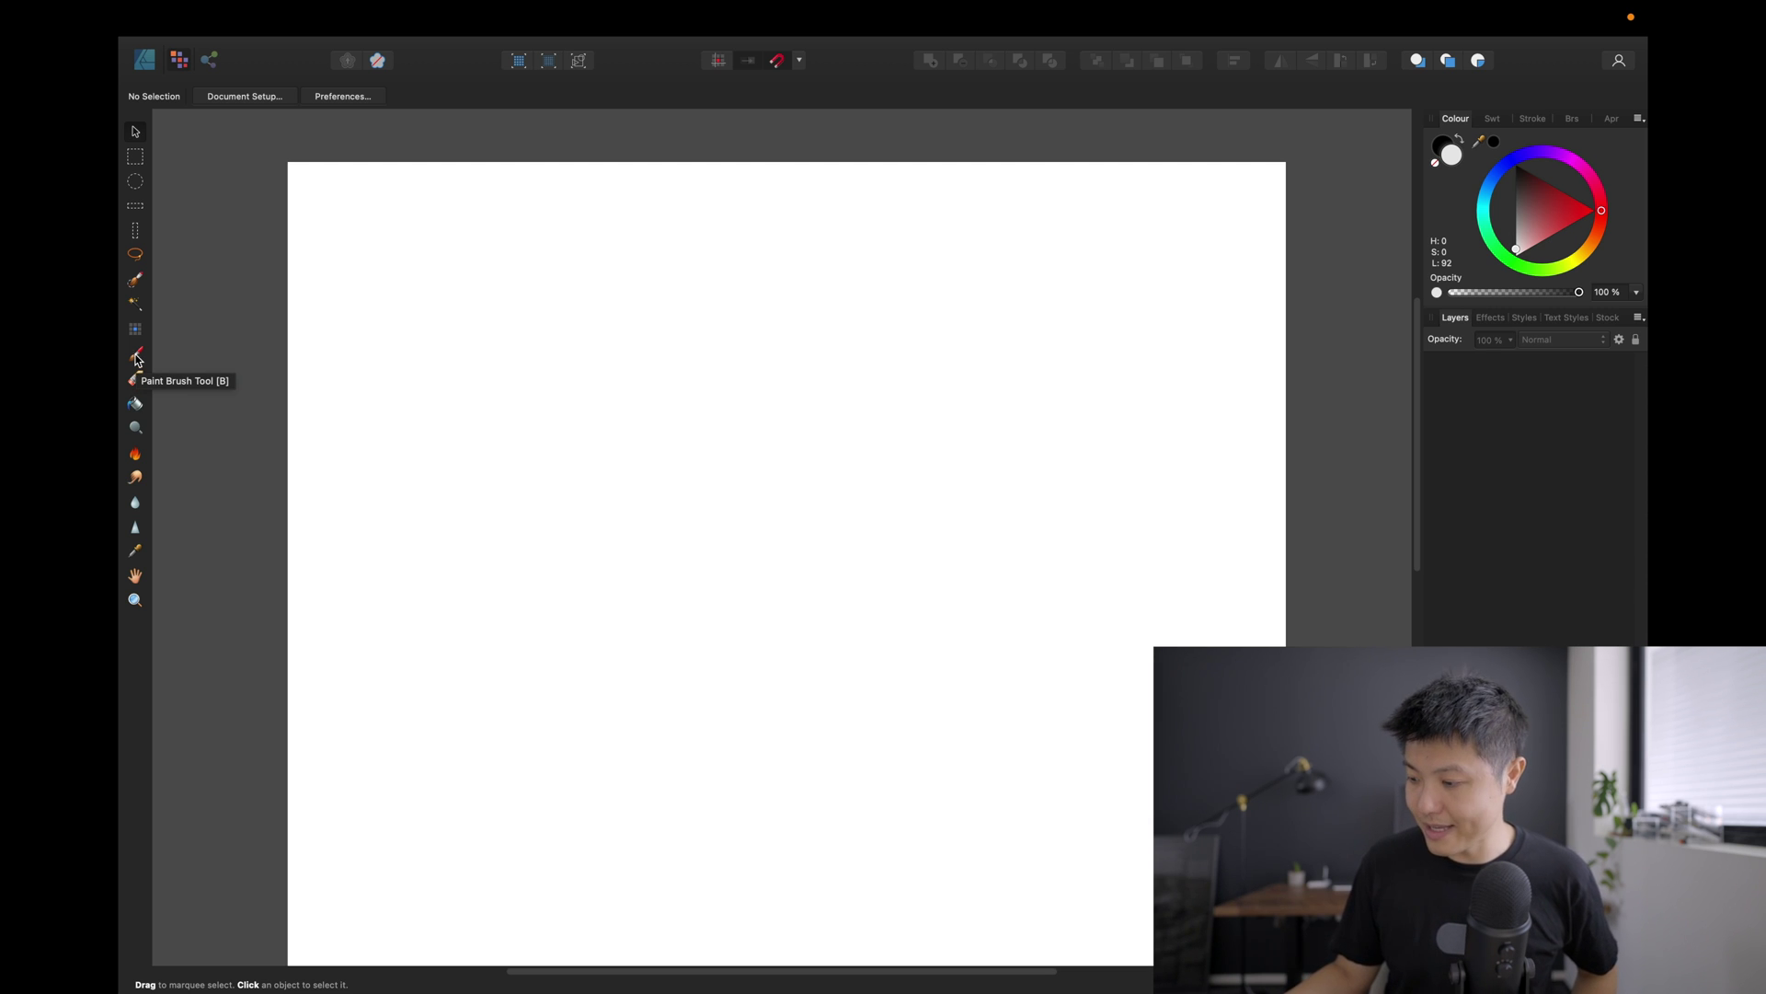
Add a new layer, pick the Paint Brush and paint a loose scribble across the page centre.
{"action": "key", "text": "super+shift+n"}
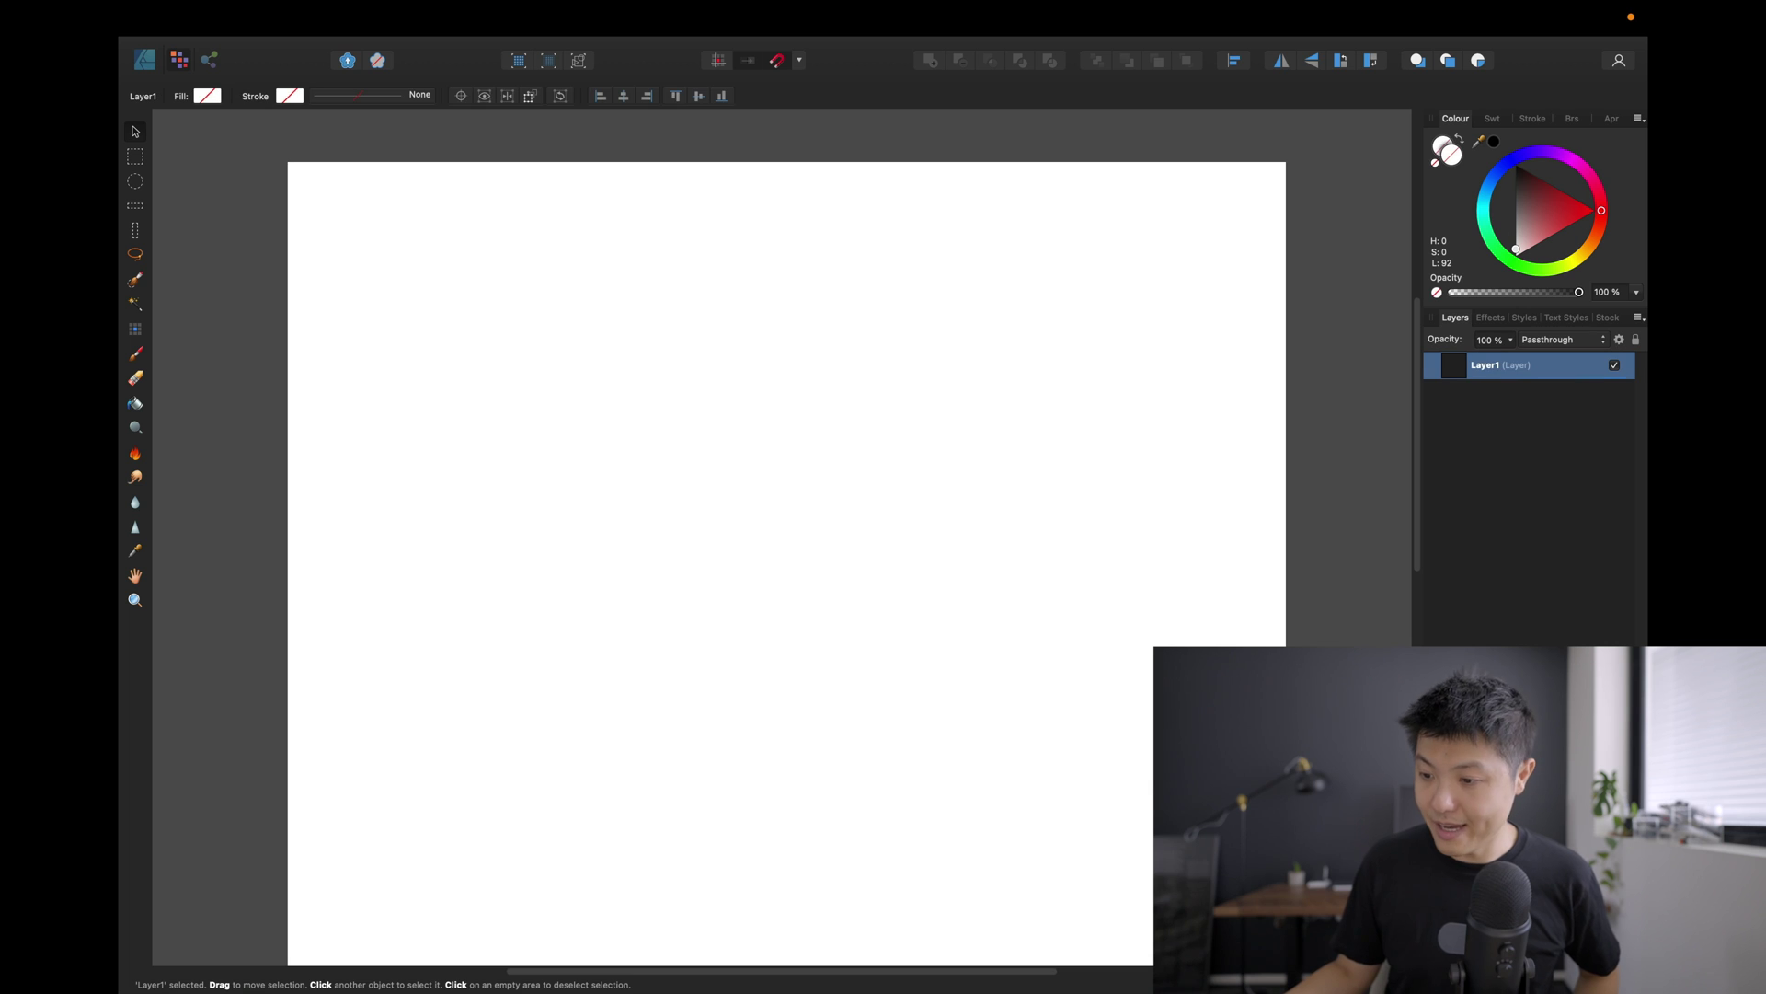
{"action": "left_click", "coordinate": [133, 286]}
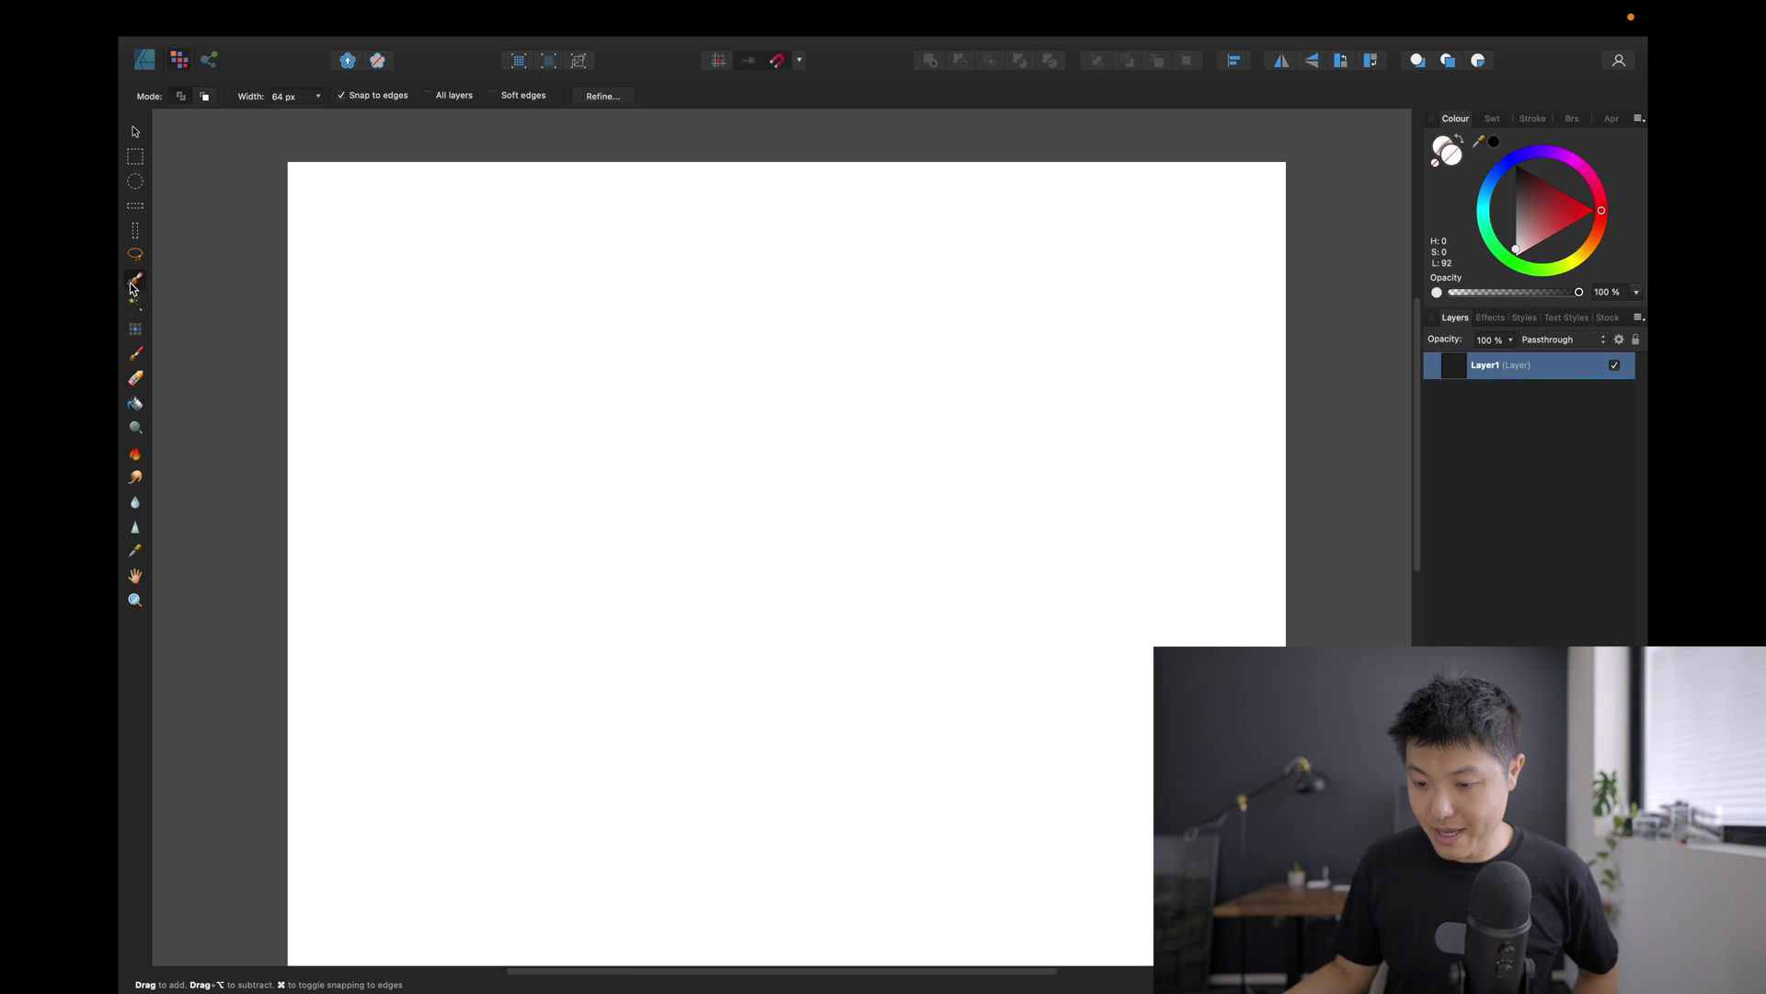
{"action": "left_click", "coordinate": [136, 354]}
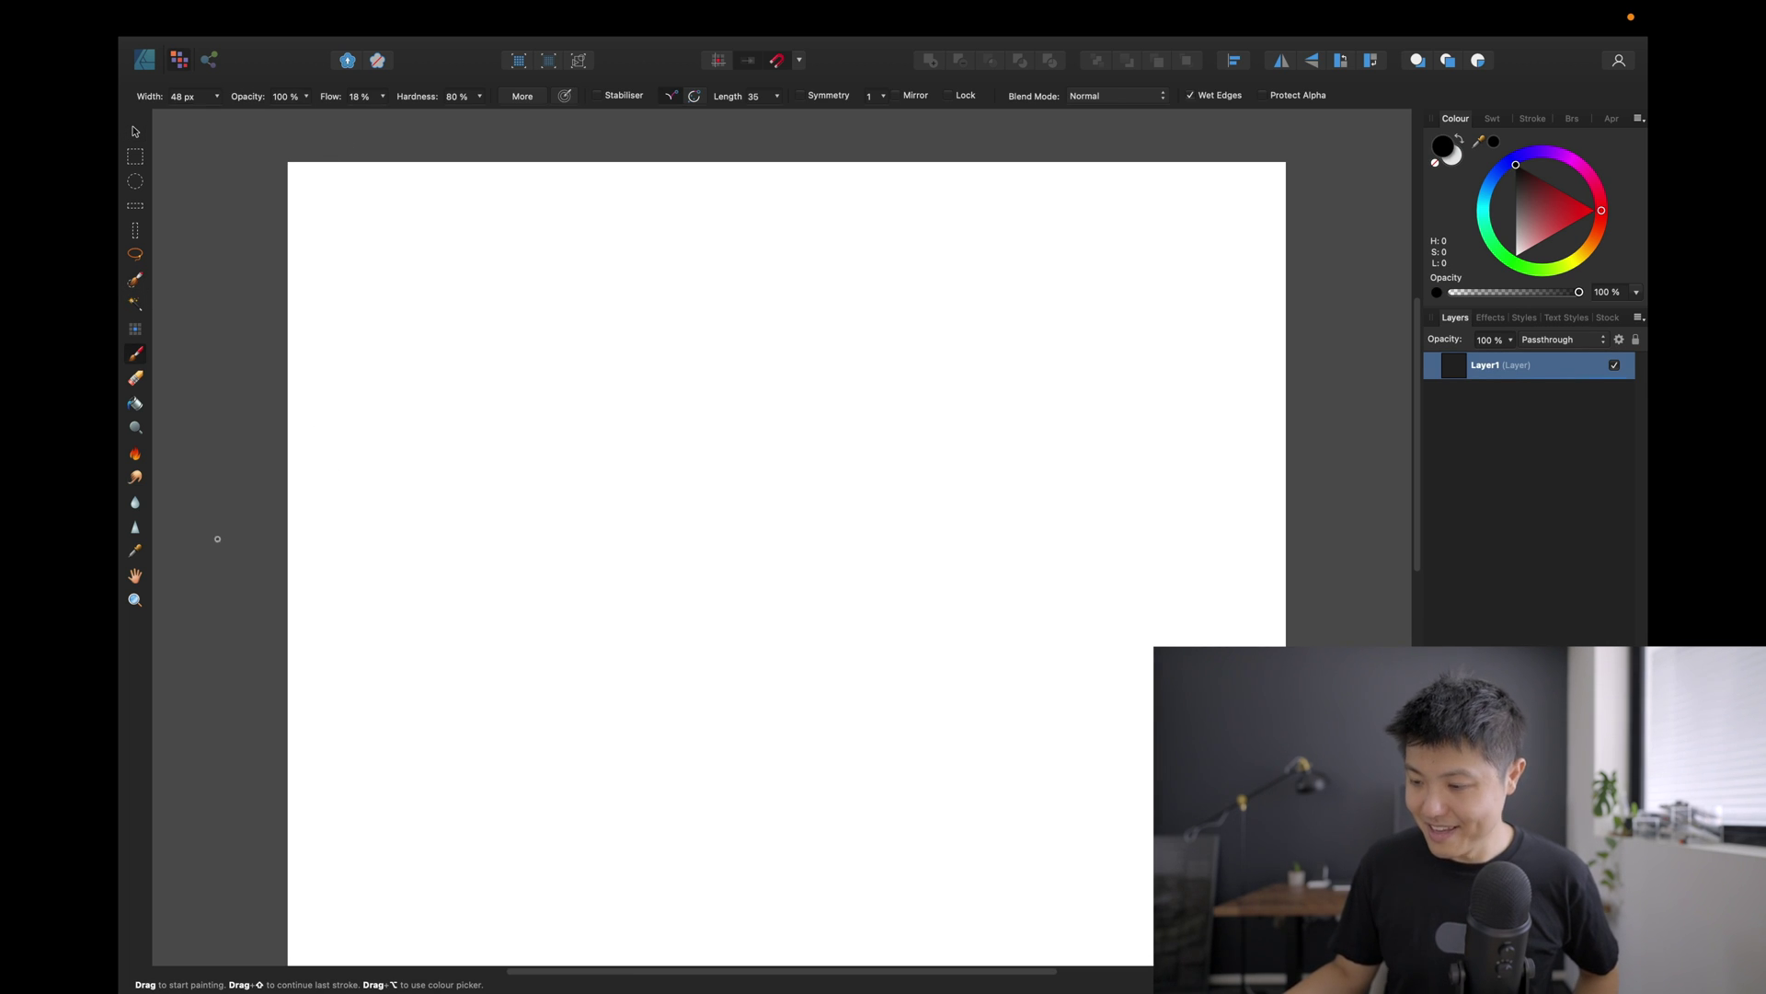
{"action": "mouse_move", "coordinate": [803, 338]}
{"action": "left_mouse_down"}
{"action": "mouse_move", "coordinate": [926, 455]}
{"action": "mouse_move", "coordinate": [981, 417]}
{"action": "mouse_move", "coordinate": [926, 534]}
{"action": "mouse_move", "coordinate": [700, 515]}
{"action": "mouse_move", "coordinate": [824, 589]}
{"action": "mouse_move", "coordinate": [923, 476]}
{"action": "mouse_move", "coordinate": [1006, 554]}
{"action": "left_mouse_up"}
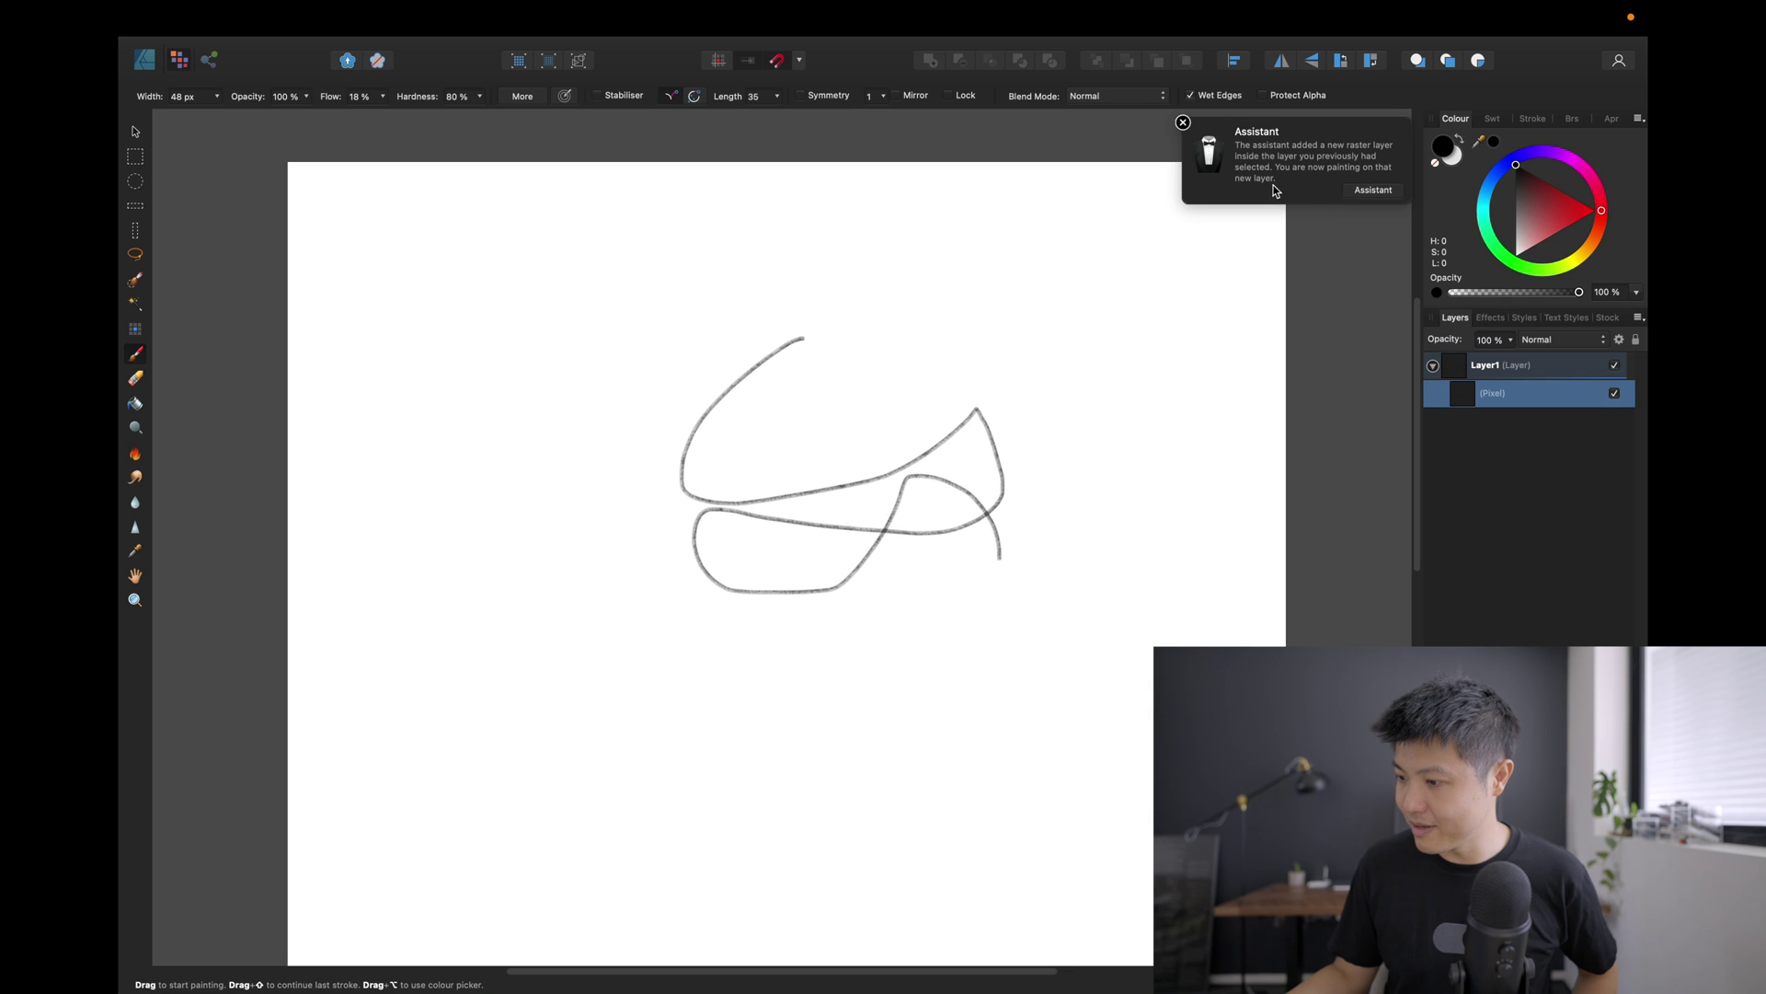
{"action": "left_click", "coordinate": [1184, 123]}
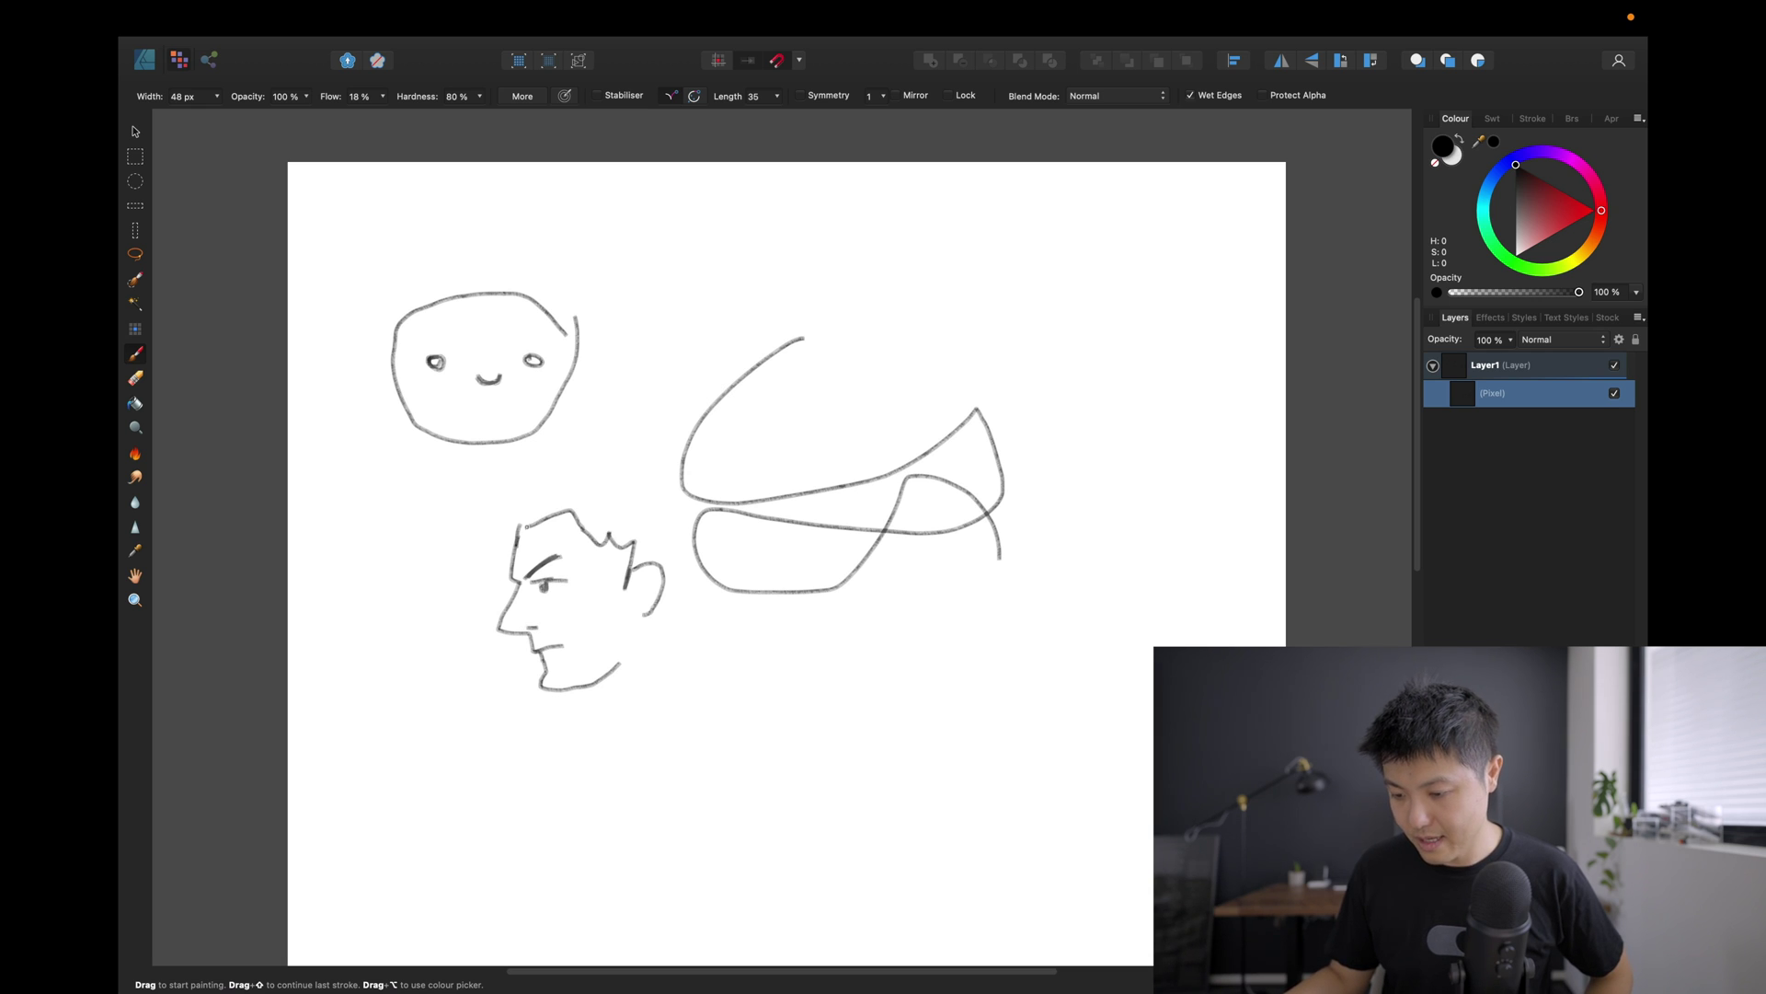
Sketch the man's hair, then his shoulders and collar below the neck.
{"action": "left_click_drag", "start_coordinate": [458, 504], "coordinate": [659, 462]}
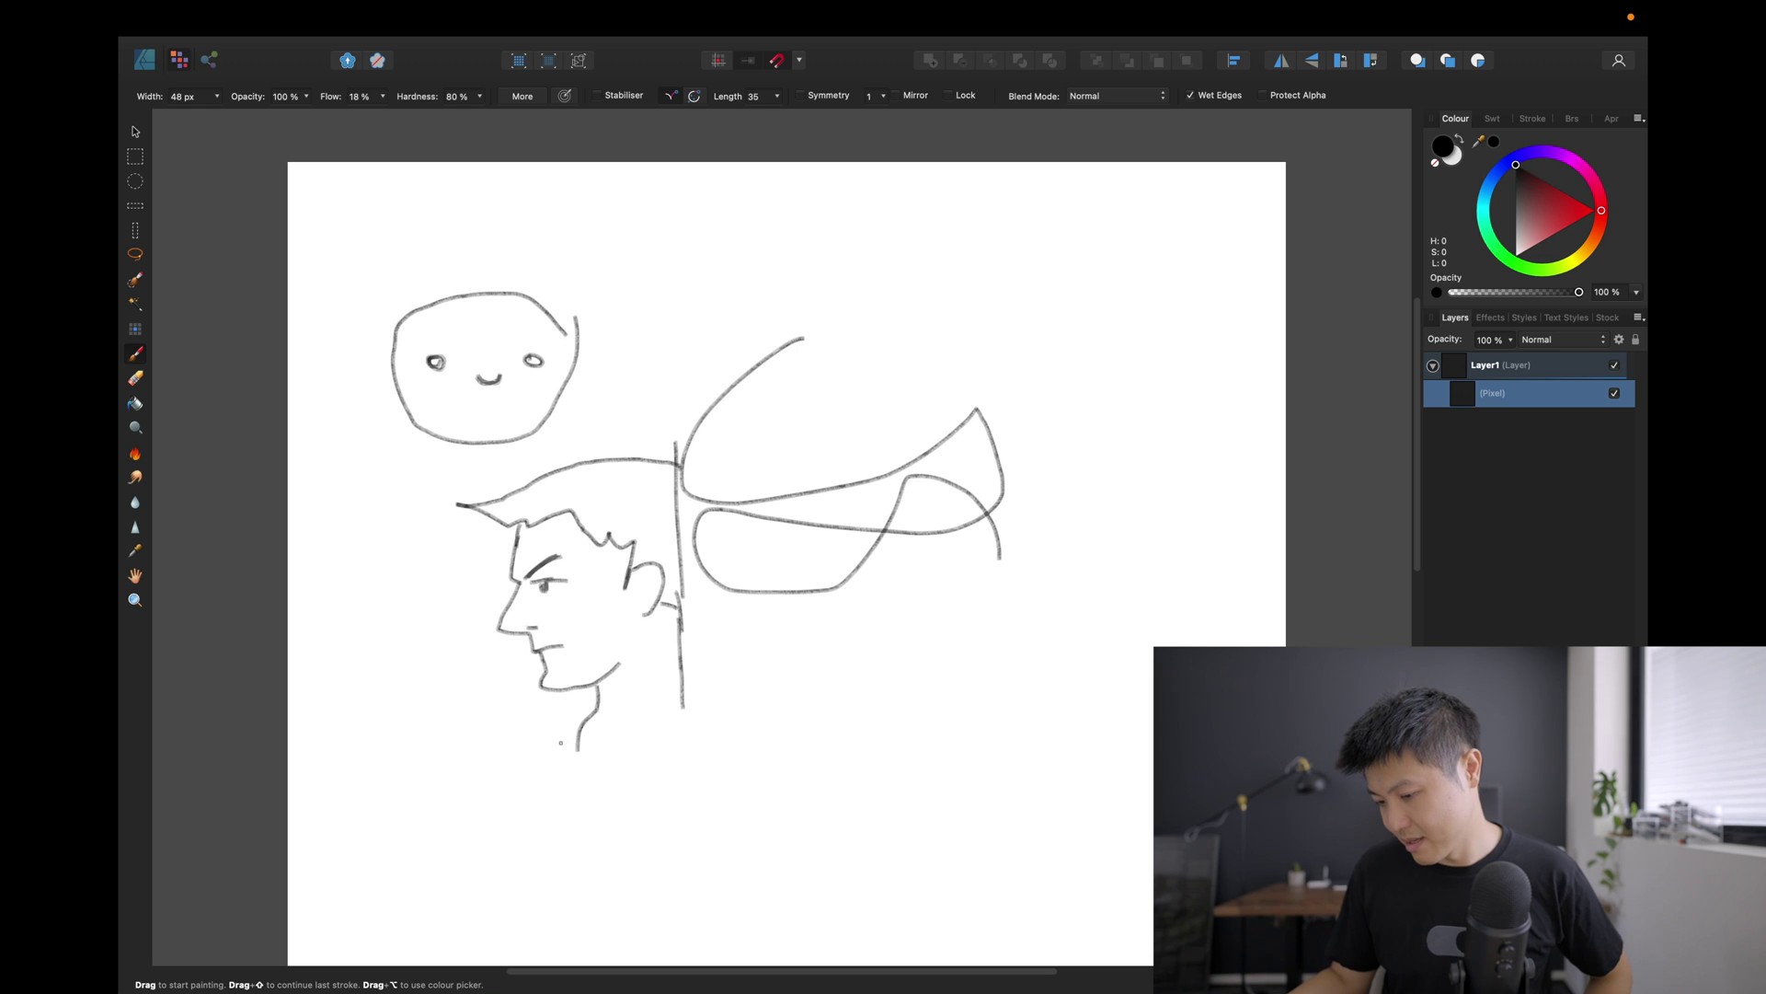
{"action": "left_click_drag", "start_coordinate": [725, 742], "coordinate": [881, 895]}
{"action": "left_click_drag", "start_coordinate": [747, 743], "coordinate": [600, 872]}
{"action": "mouse_move", "coordinate": [692, 742]}
{"action": "left_mouse_down"}
{"action": "mouse_move", "coordinate": [555, 832]}
{"action": "mouse_move", "coordinate": [569, 818]}
{"action": "left_mouse_up"}
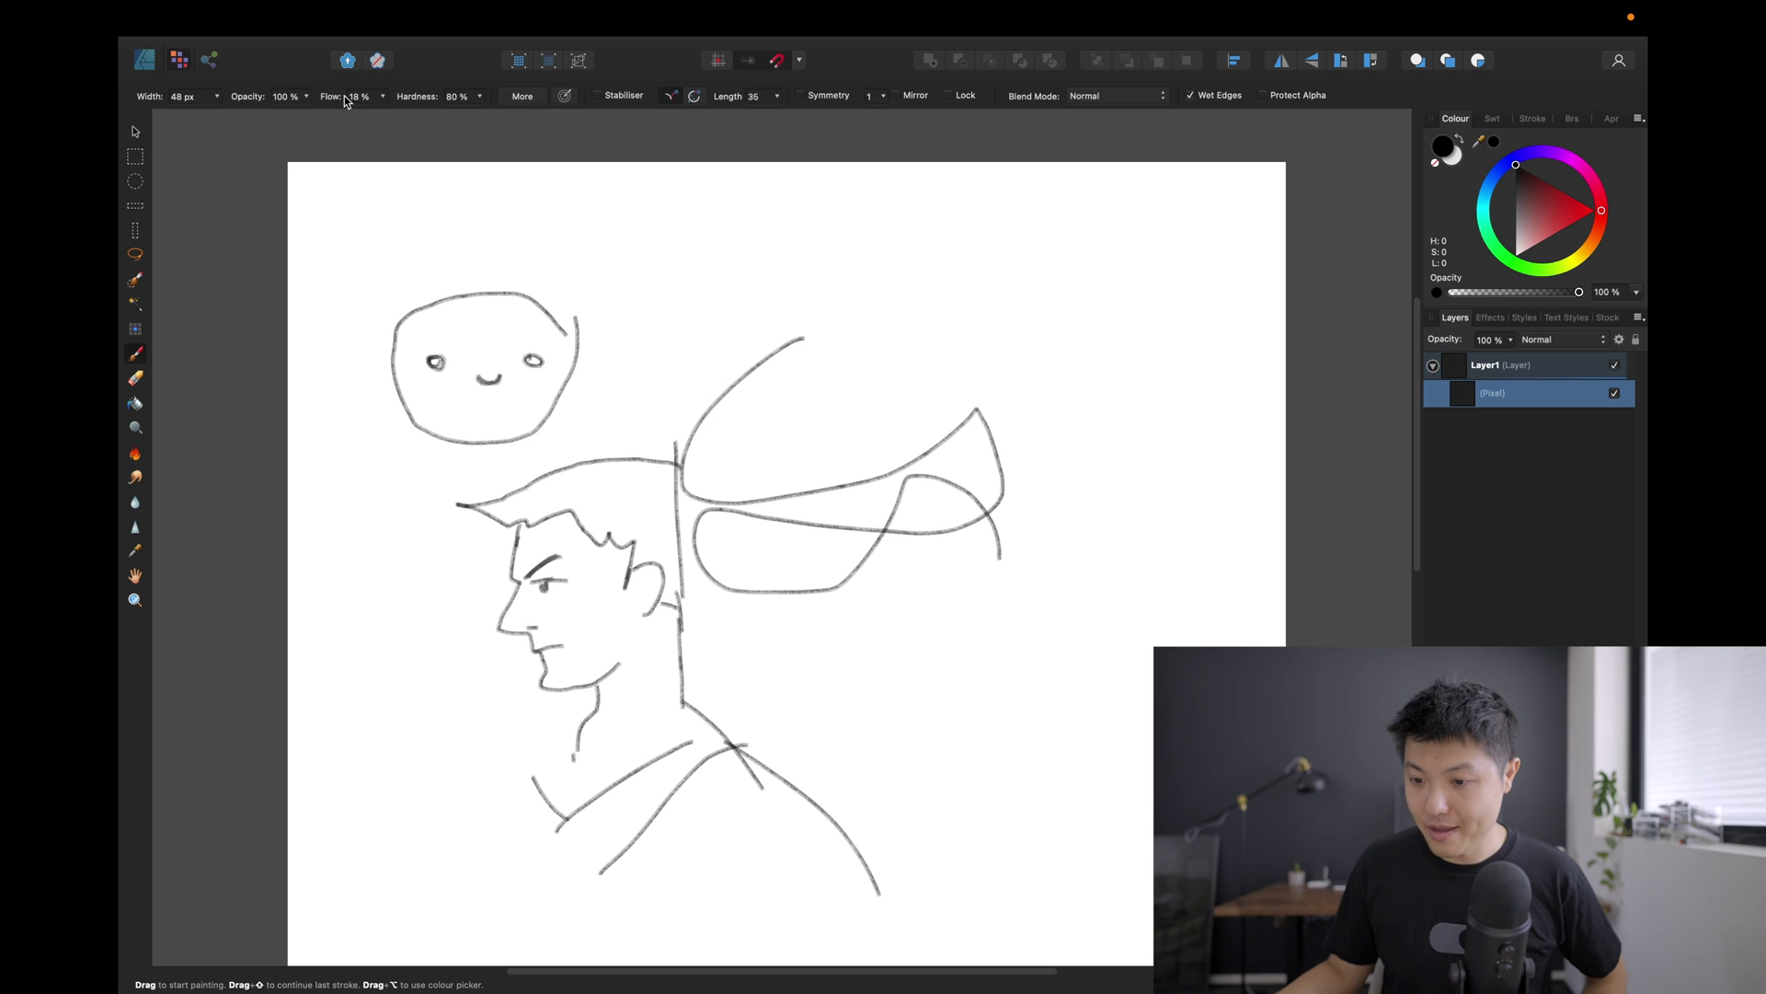
Browse the Brushes panel and choose the 64 px Basic brush.
{"action": "left_click", "coordinate": [1573, 120]}
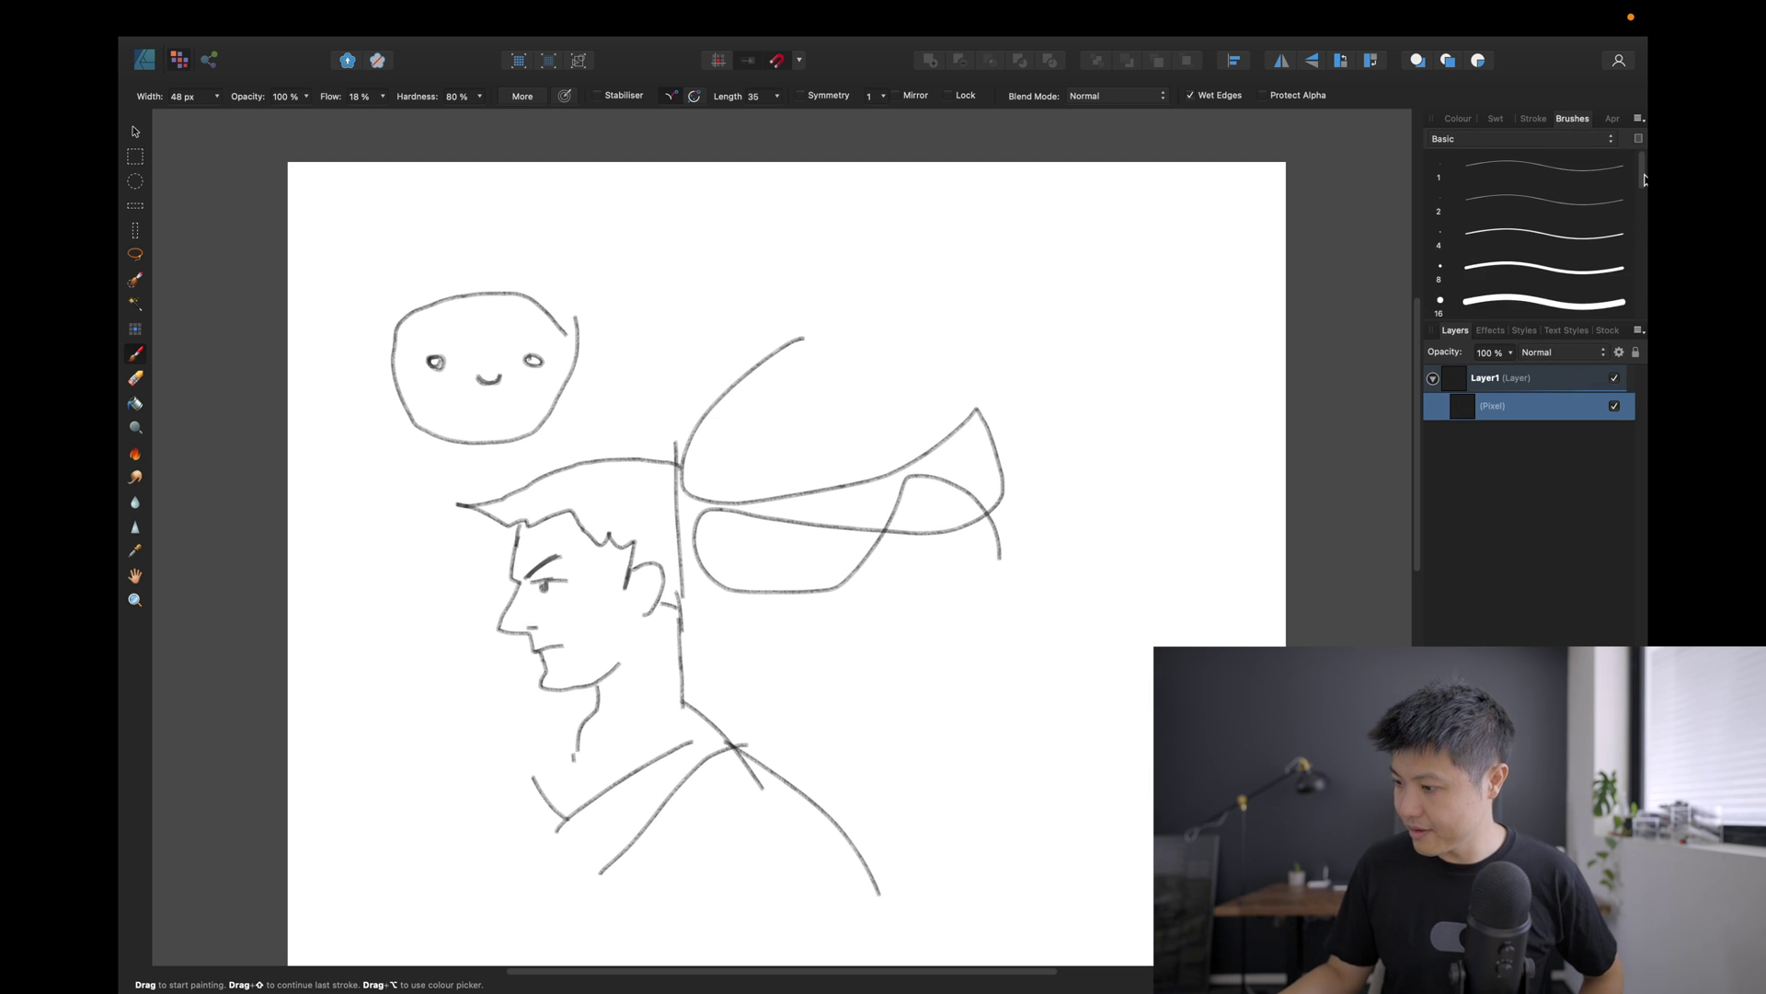
{"action": "left_click_drag", "start_coordinate": [1644, 179], "coordinate": [1643, 235]}
{"action": "scroll", "coordinate": [1568, 282], "scroll_direction": "down", "scroll_amount": 3}
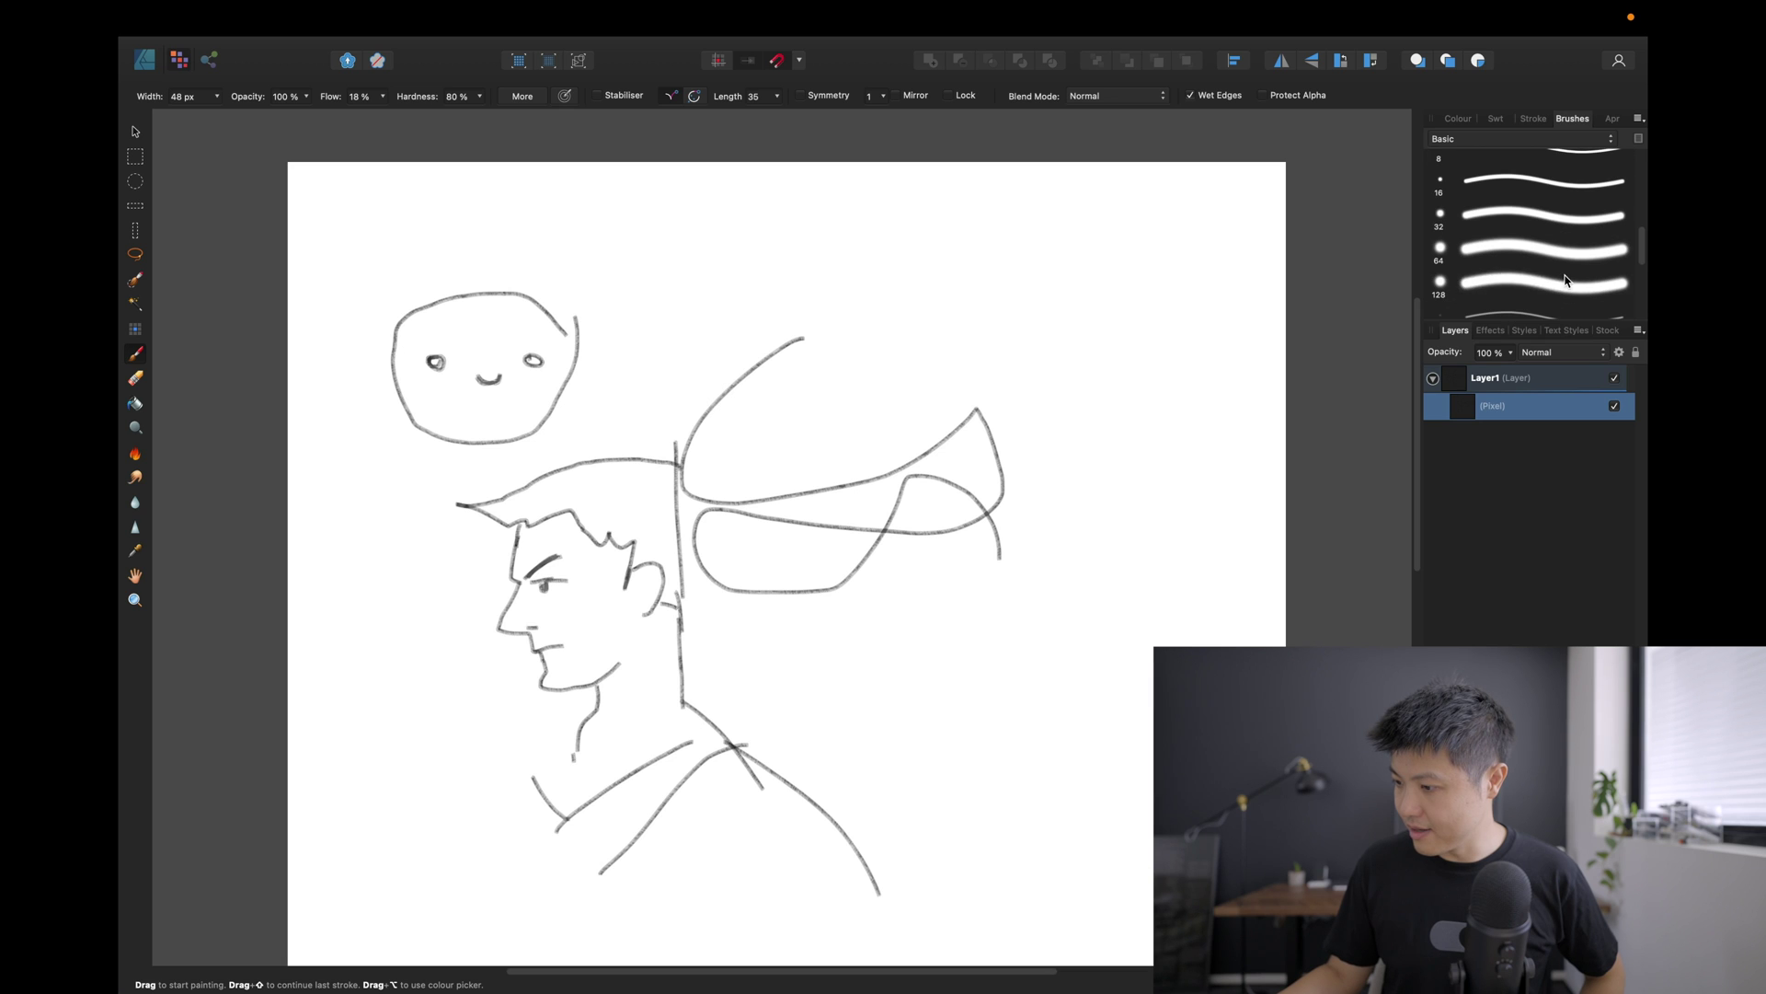
{"action": "scroll", "coordinate": [1492, 285], "scroll_direction": "down", "scroll_amount": 5}
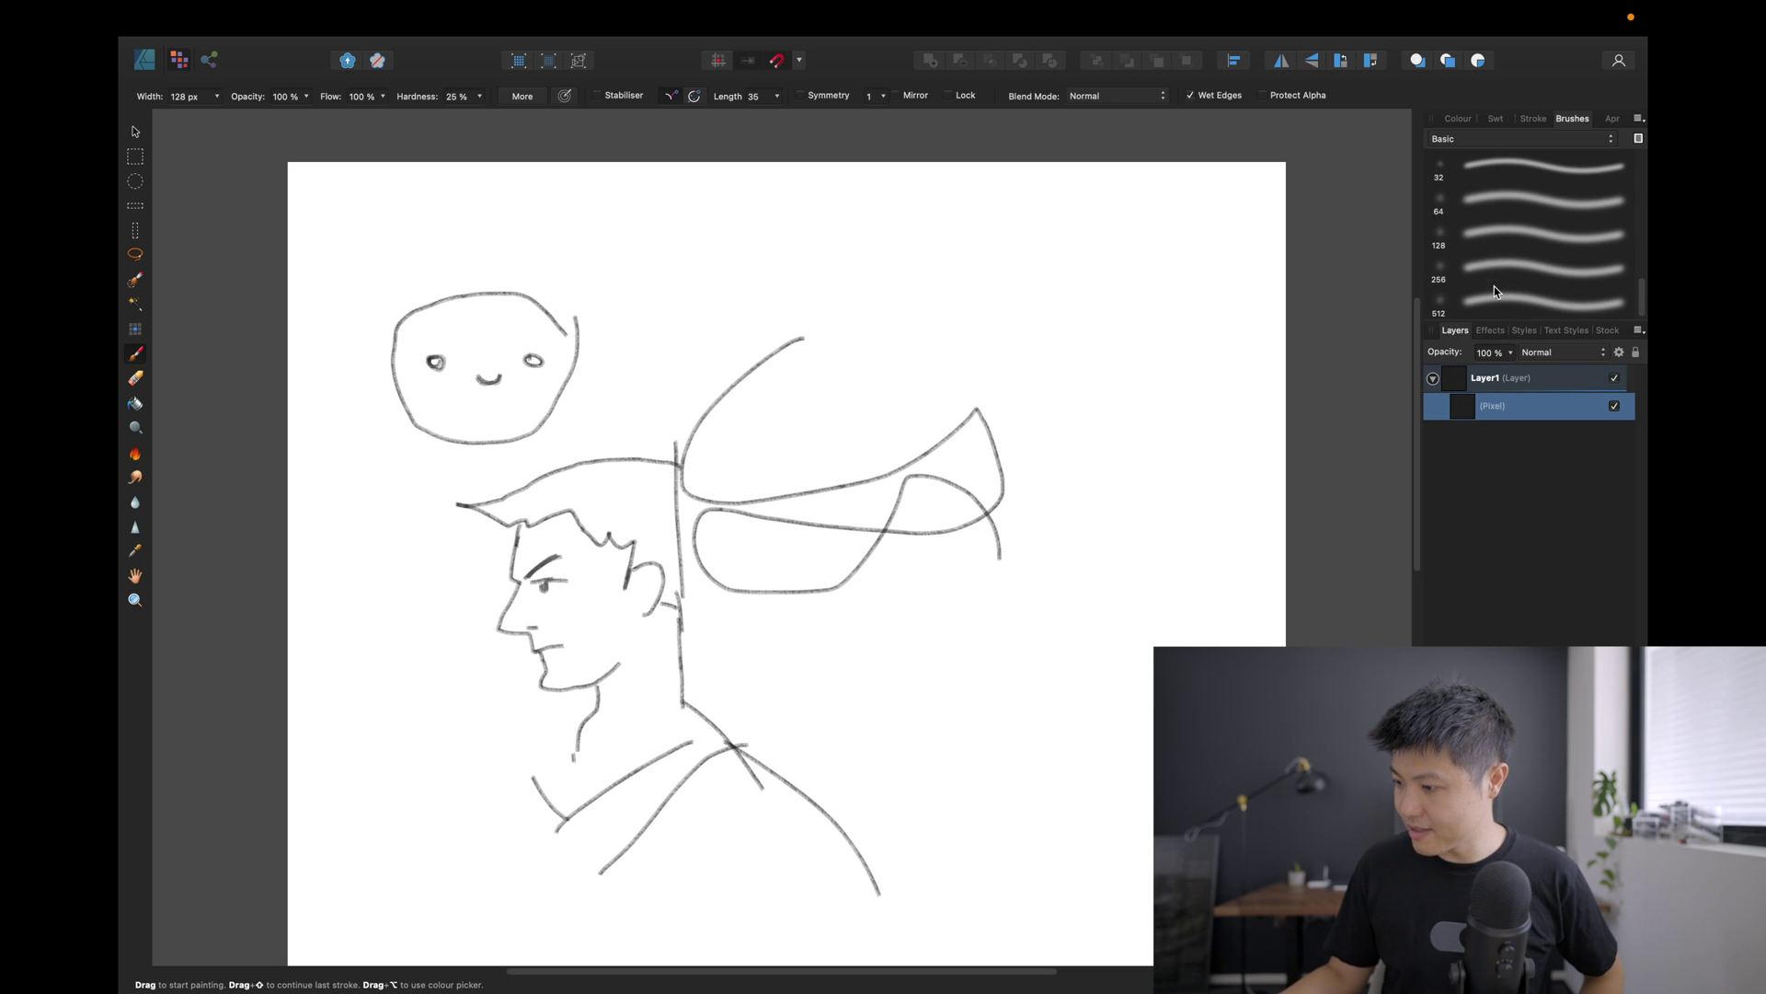
{"action": "left_click", "coordinate": [1499, 279]}
{"action": "scroll", "coordinate": [1499, 278], "scroll_direction": "up", "scroll_amount": 4}
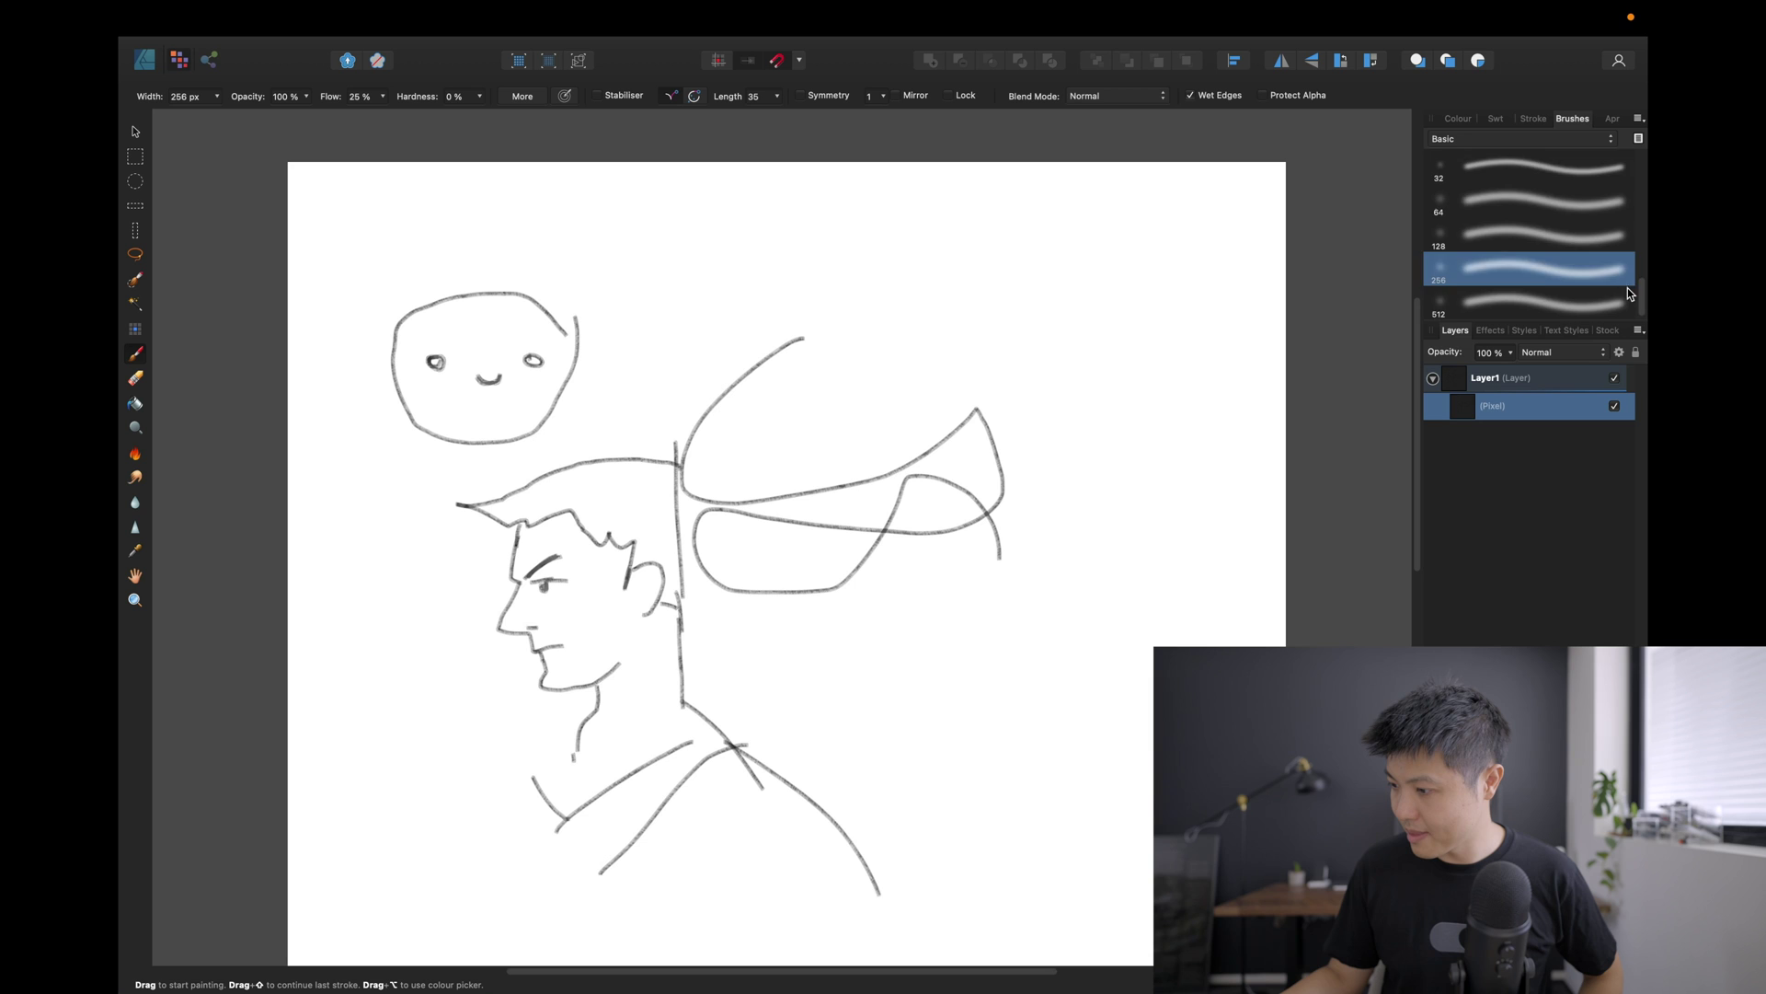
{"action": "left_click", "coordinate": [1520, 274]}
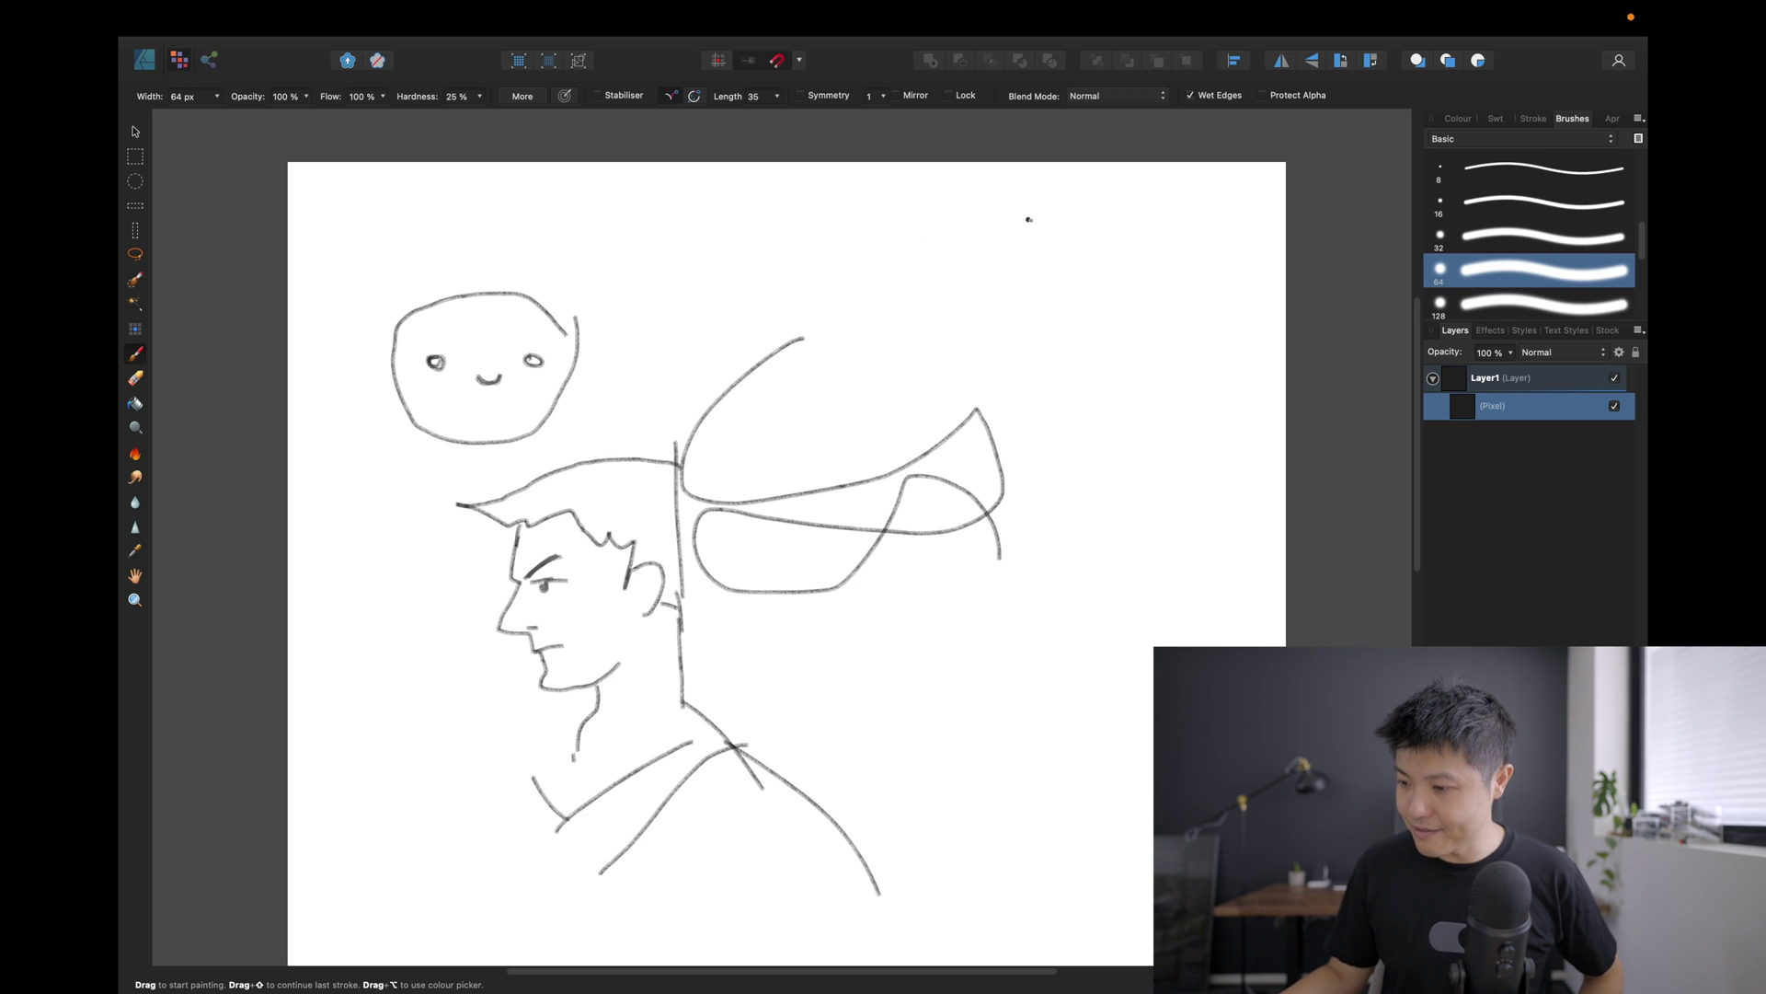
Paint a black looping squiggle and zigzag, then a thick stroke with the 128 px brush.
{"action": "mouse_move", "coordinate": [1030, 220]}
{"action": "left_mouse_down"}
{"action": "mouse_move", "coordinate": [1015, 326]}
{"action": "mouse_move", "coordinate": [1099, 399]}
{"action": "left_mouse_up"}
{"action": "left_click_drag", "start_coordinate": [1115, 481], "coordinate": [1089, 513]}
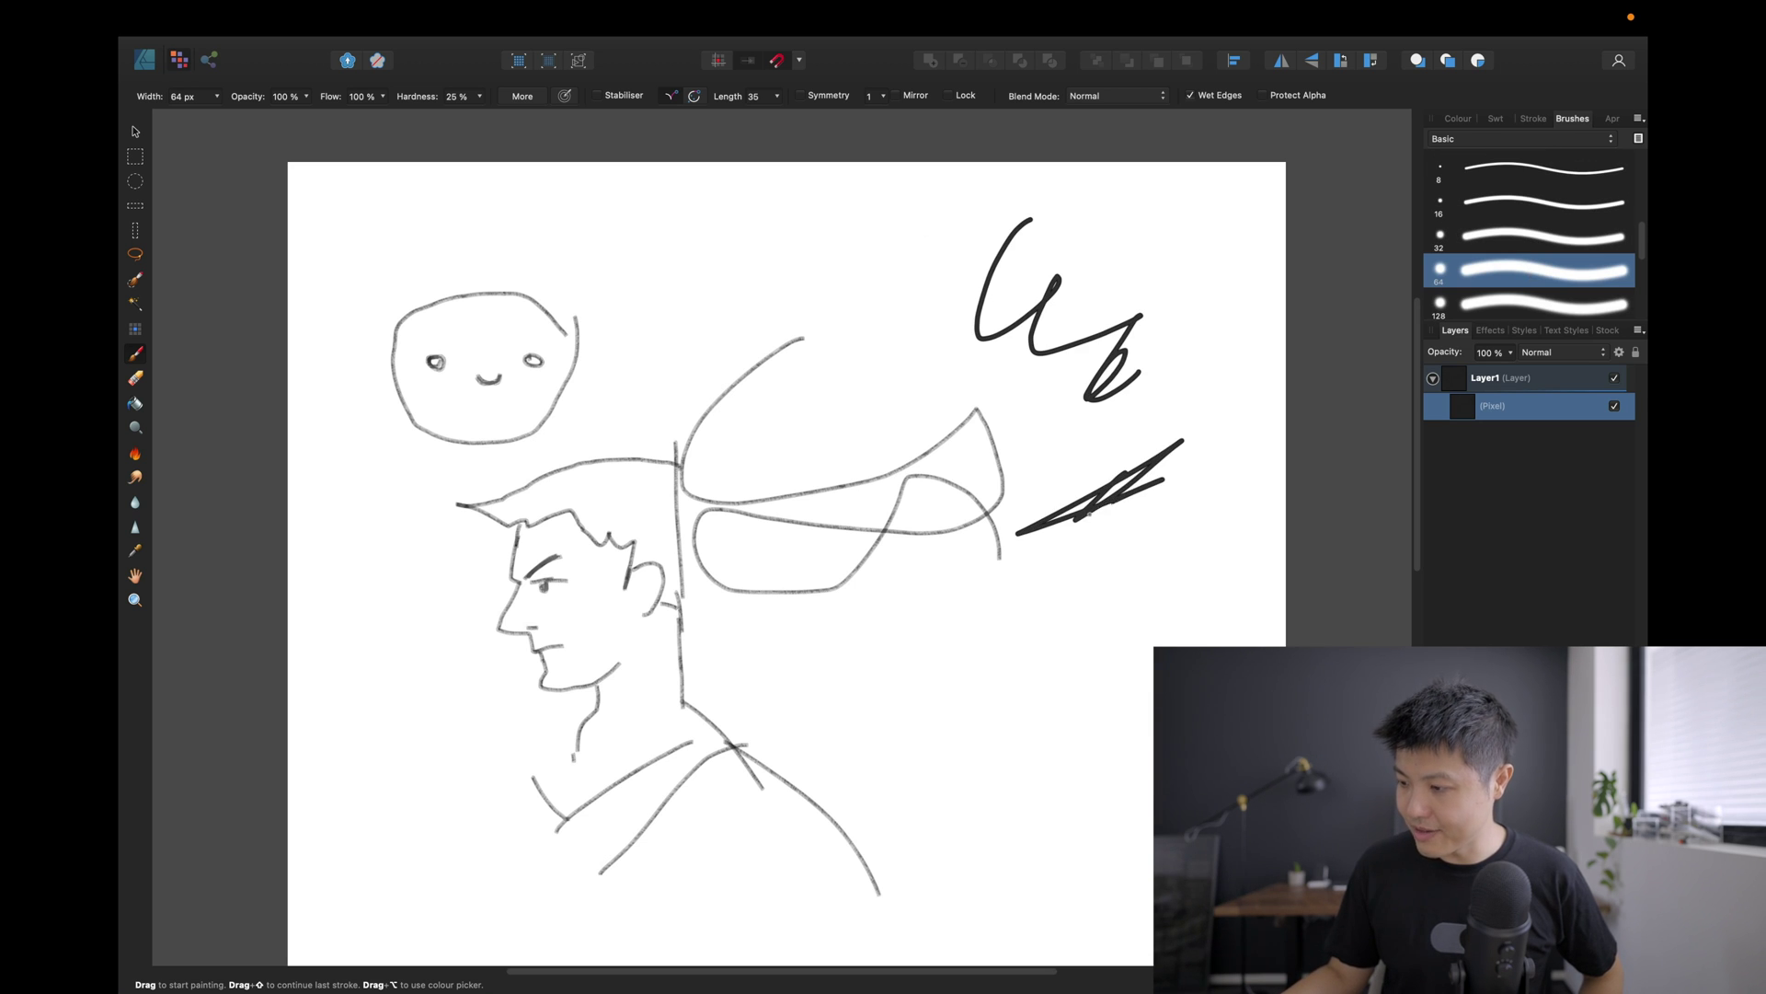
{"action": "left_click", "coordinate": [1513, 303]}
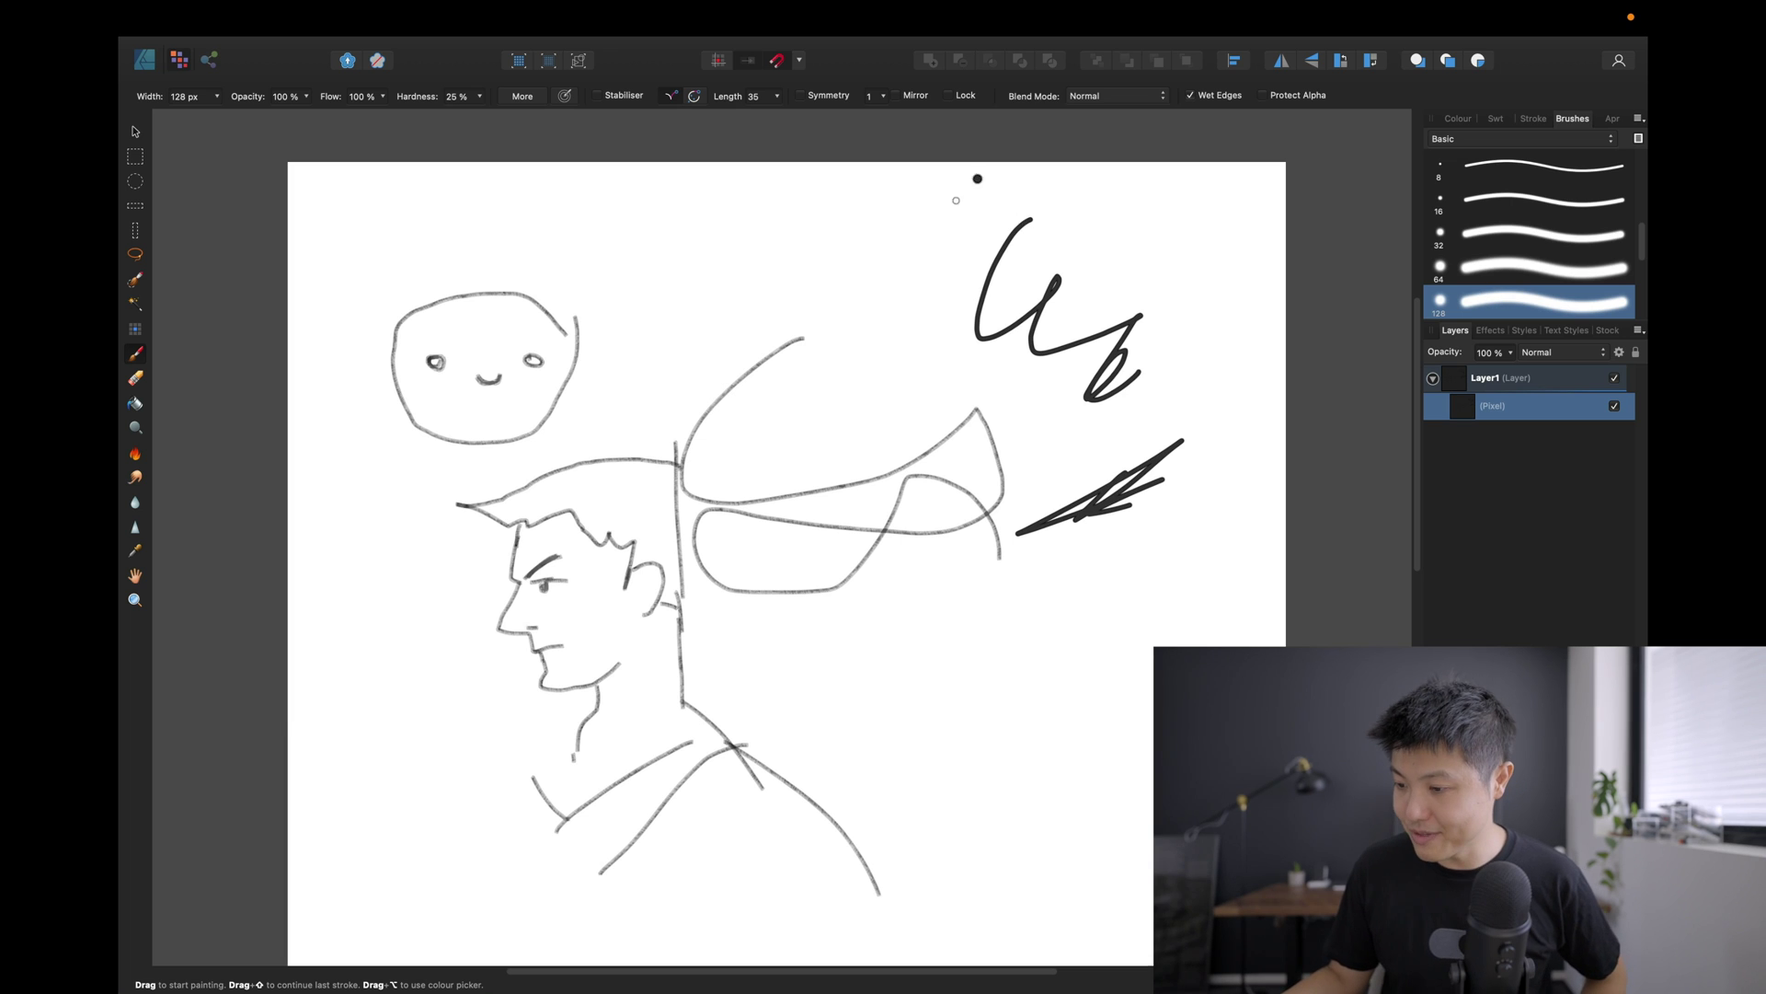
{"action": "mouse_move", "coordinate": [890, 234]}
{"action": "left_mouse_down"}
{"action": "mouse_move", "coordinate": [824, 300]}
{"action": "mouse_move", "coordinate": [813, 258]}
{"action": "left_mouse_up"}
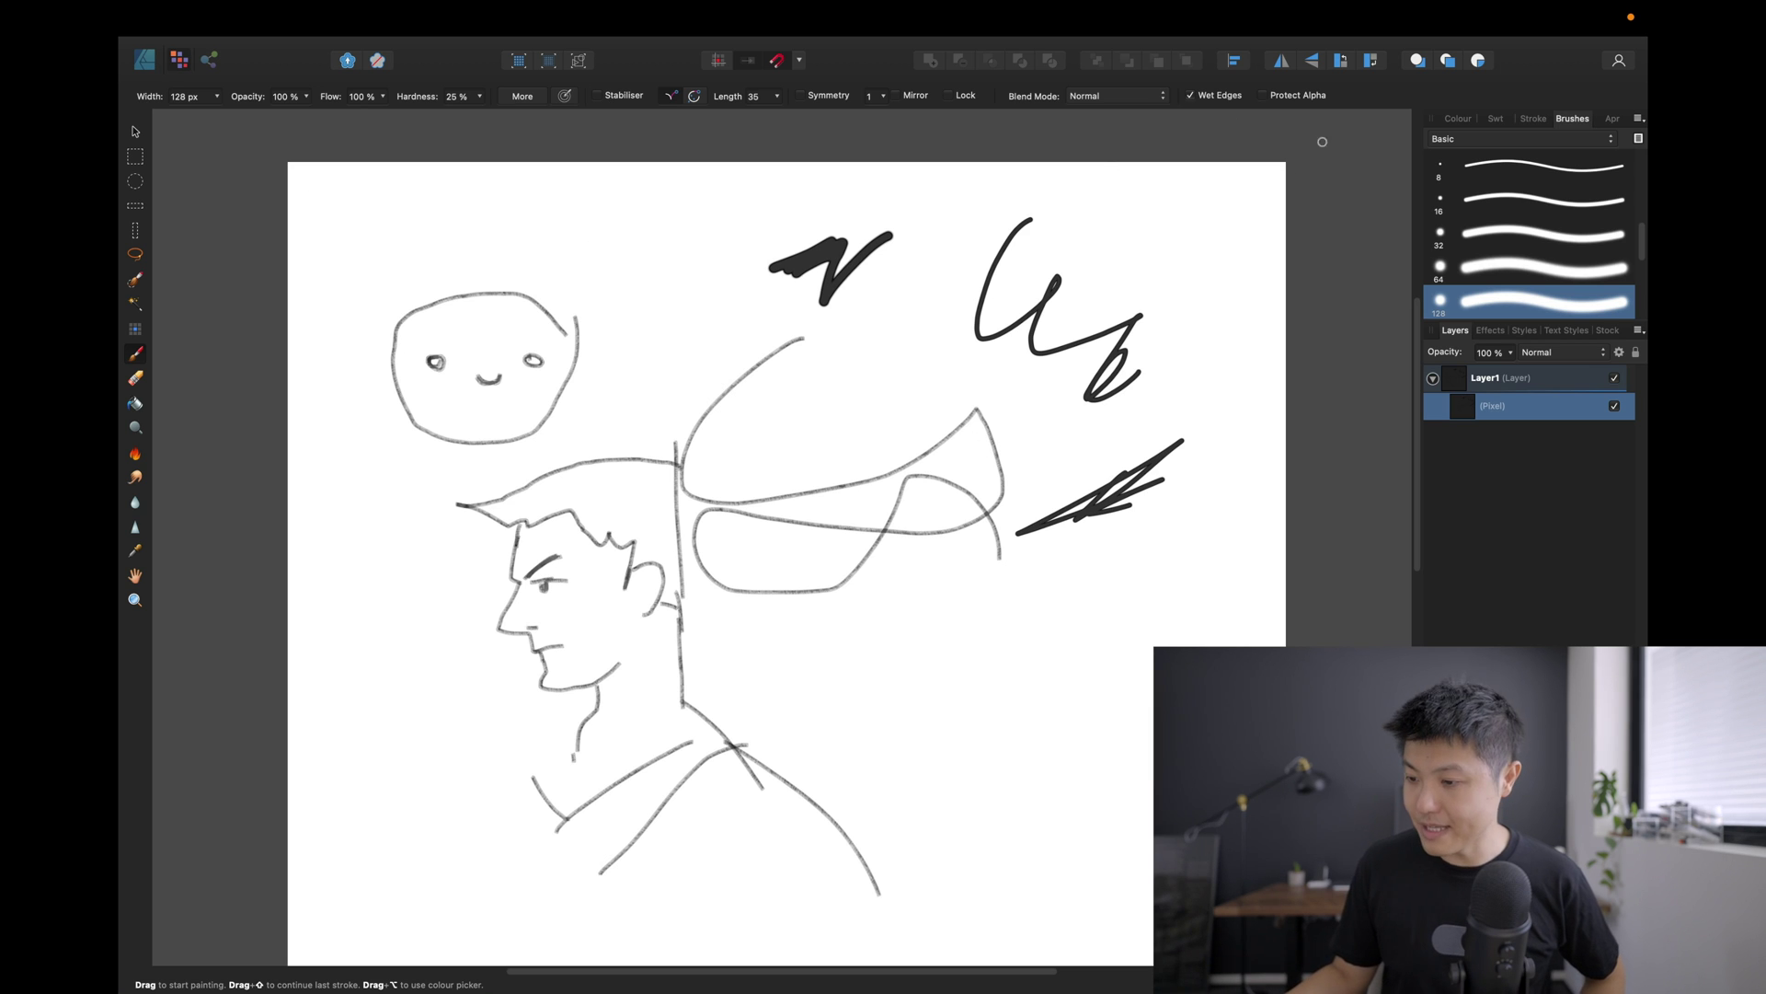
Return to the Designer persona, add Layer2 and draw a grey rectangle over the smiley face.
{"action": "left_click", "coordinate": [147, 62]}
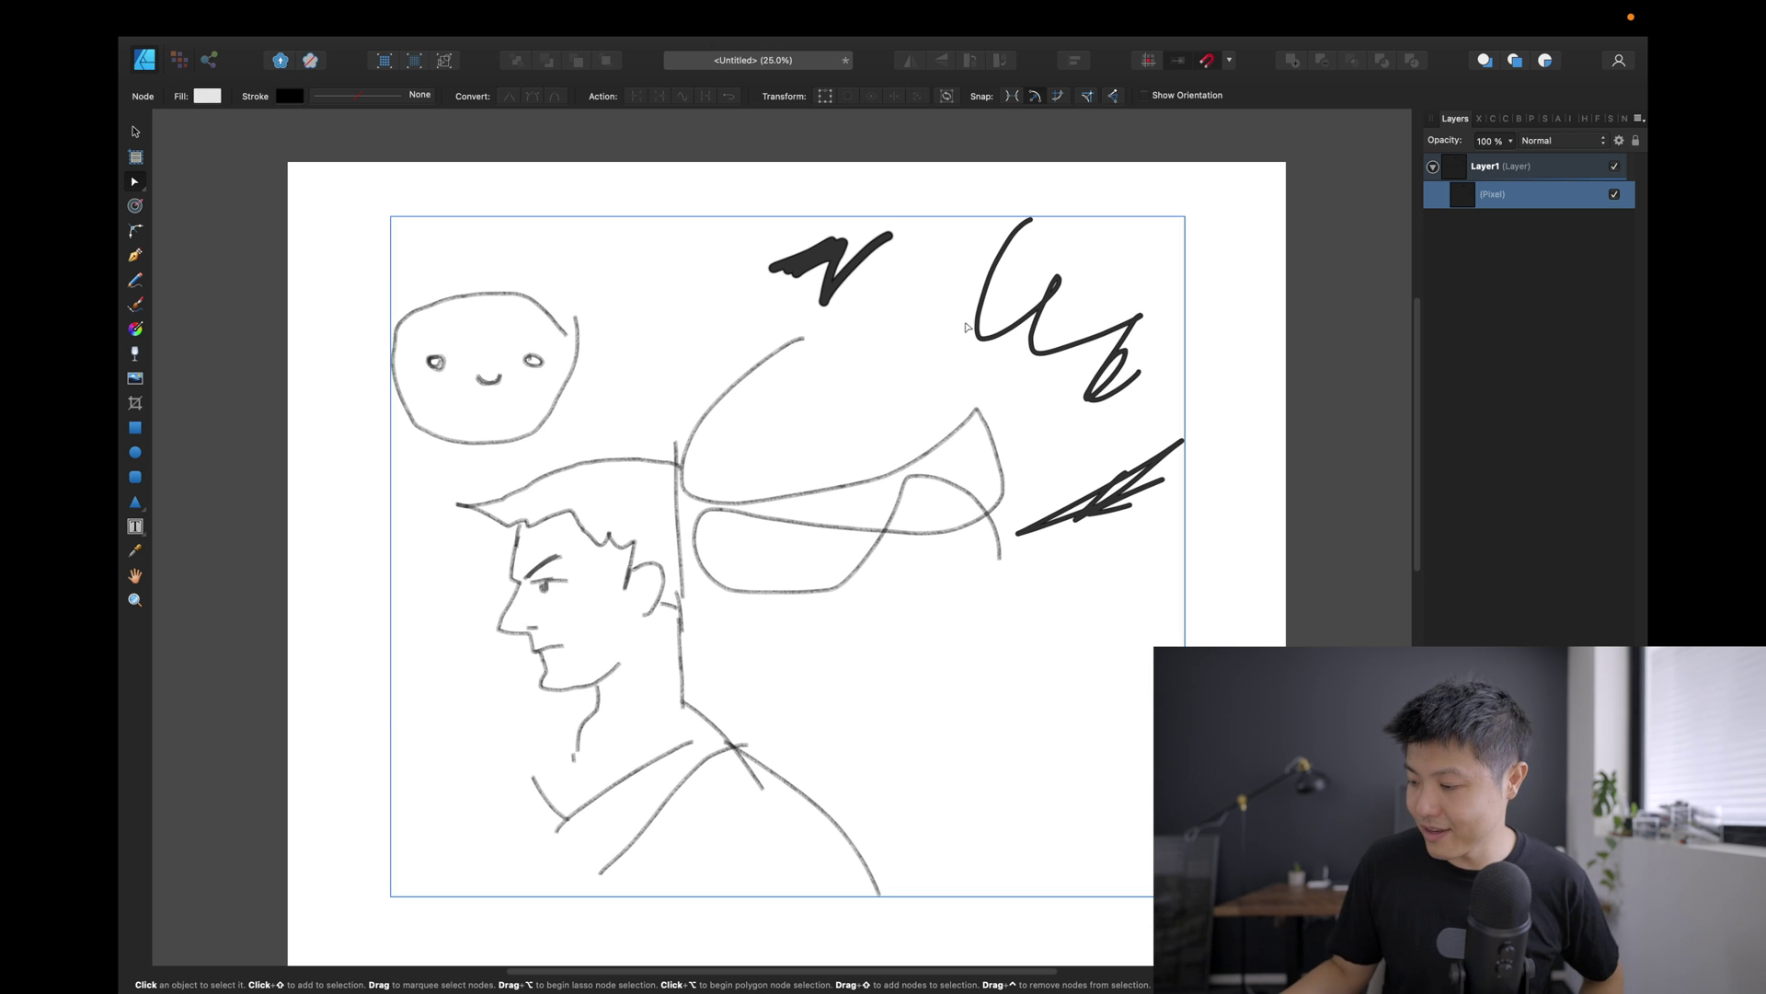
{"action": "key", "text": "super+shift+n"}
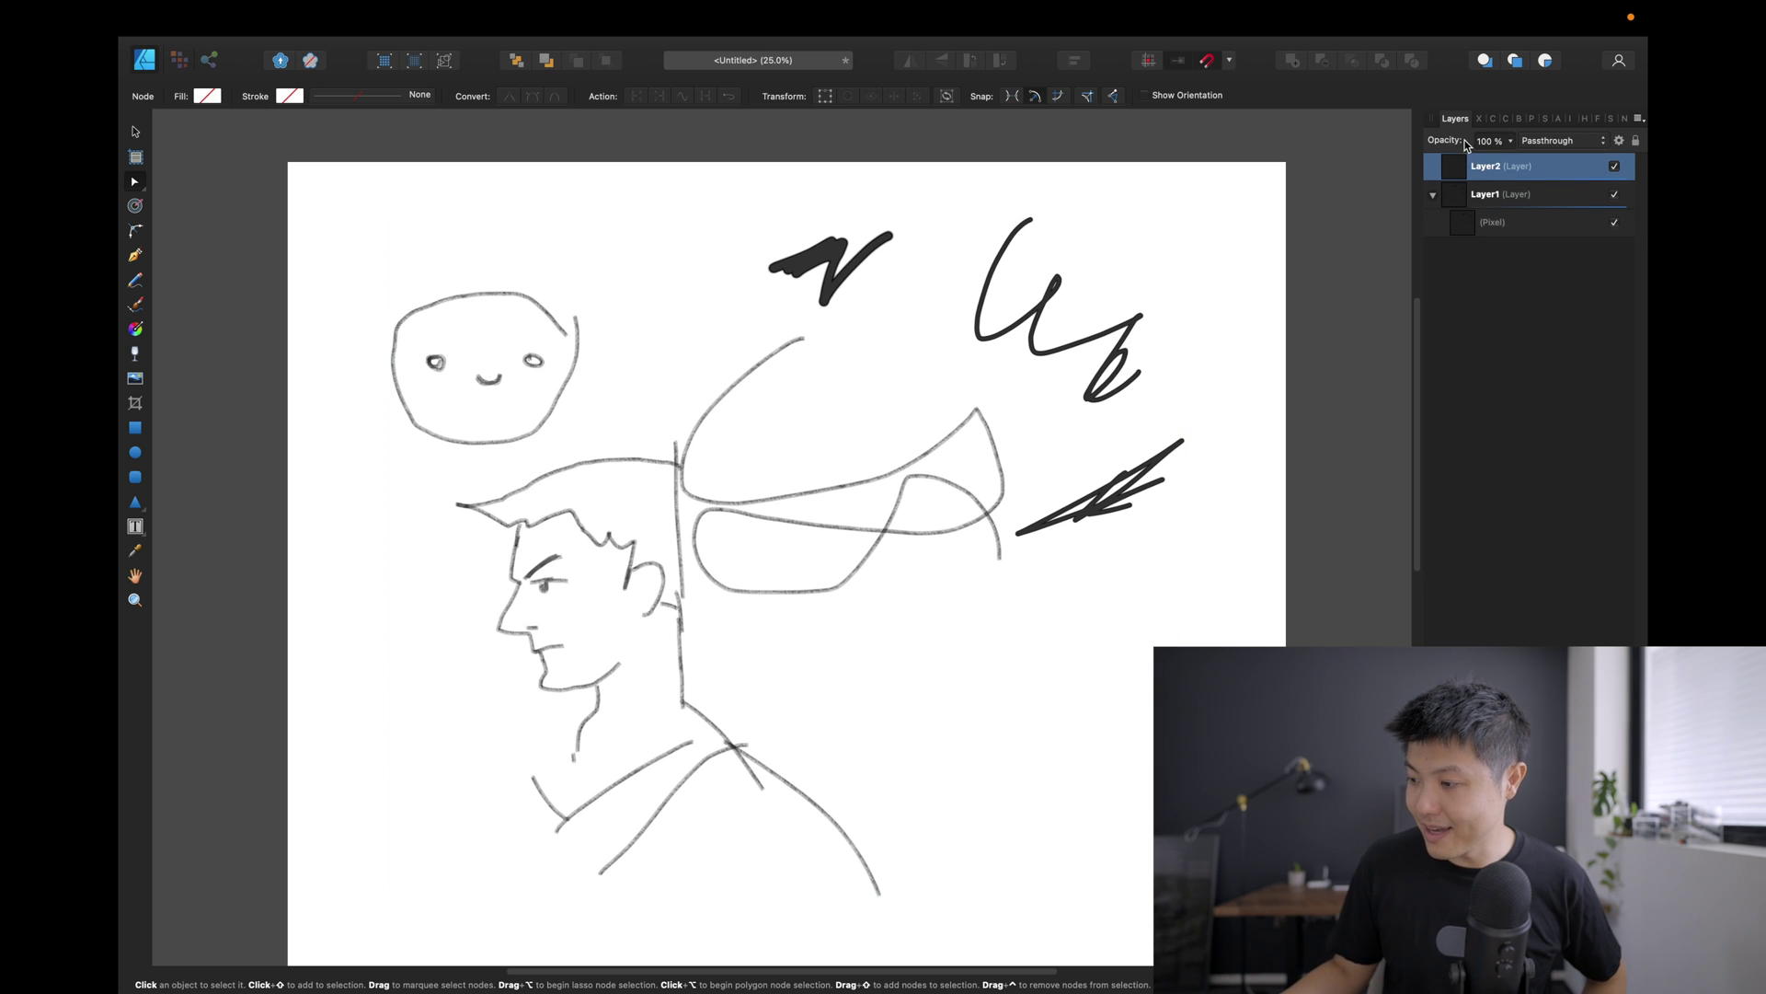
{"action": "left_click", "coordinate": [136, 427]}
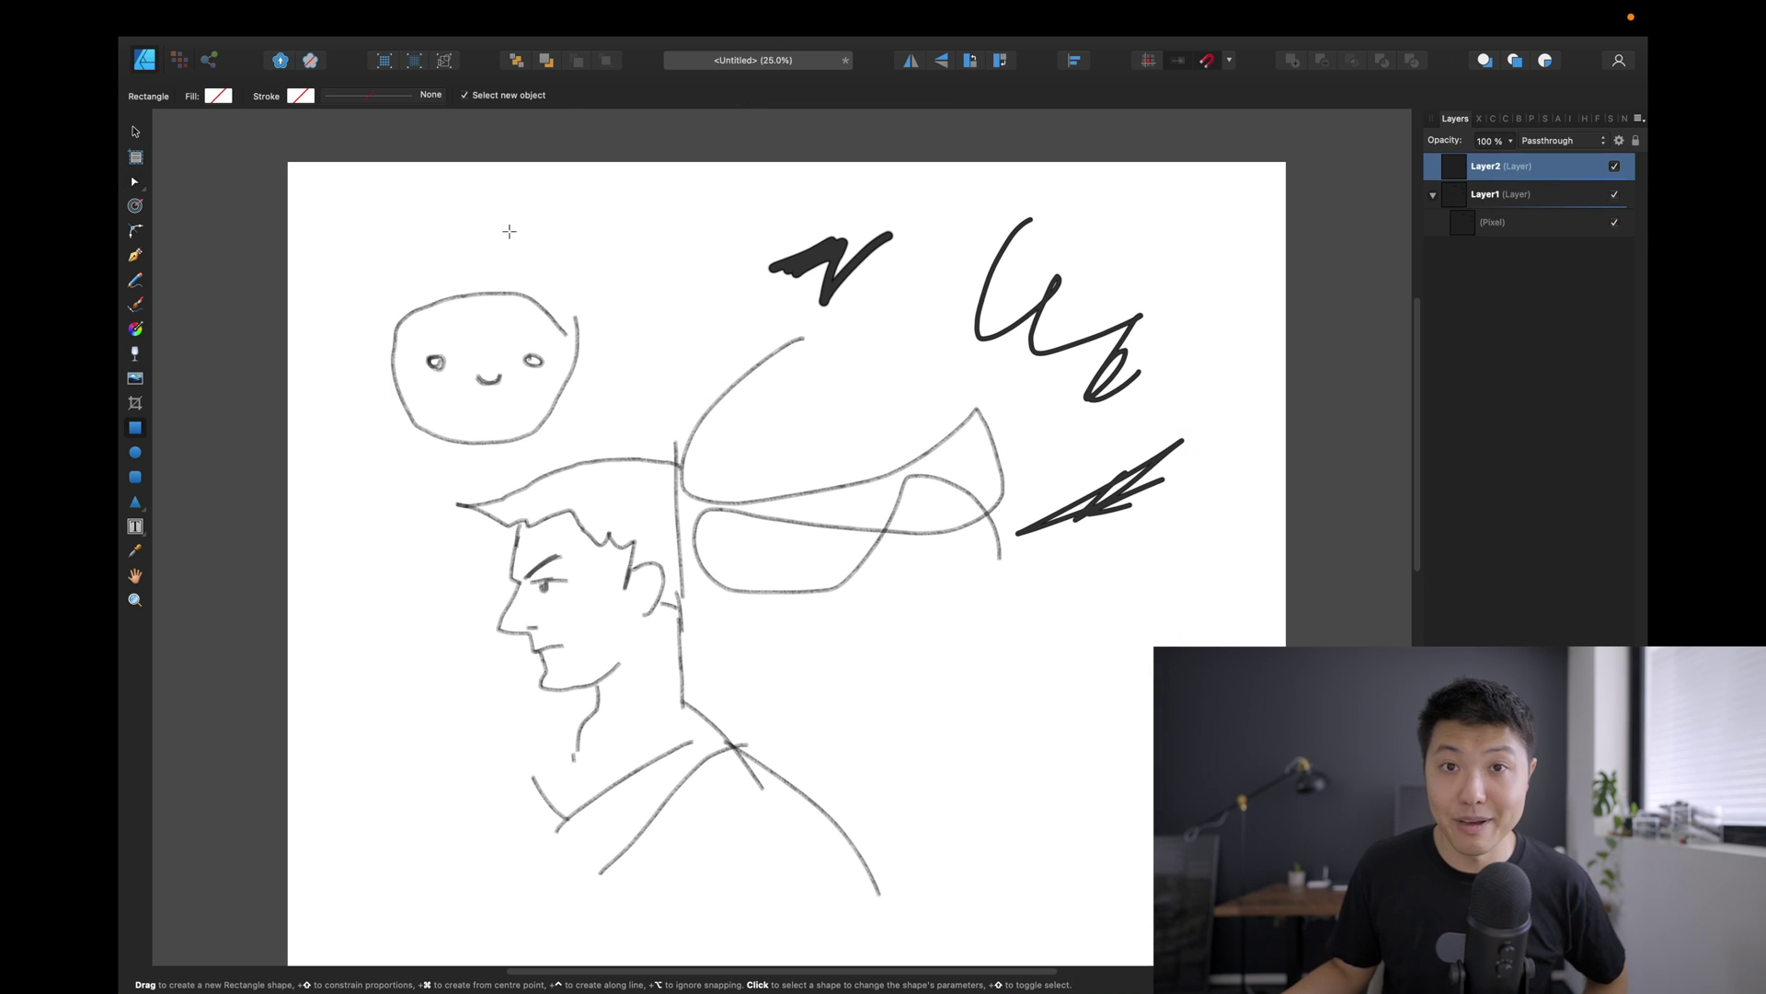
{"action": "left_click_drag", "start_coordinate": [595, 219], "coordinate": [808, 458]}
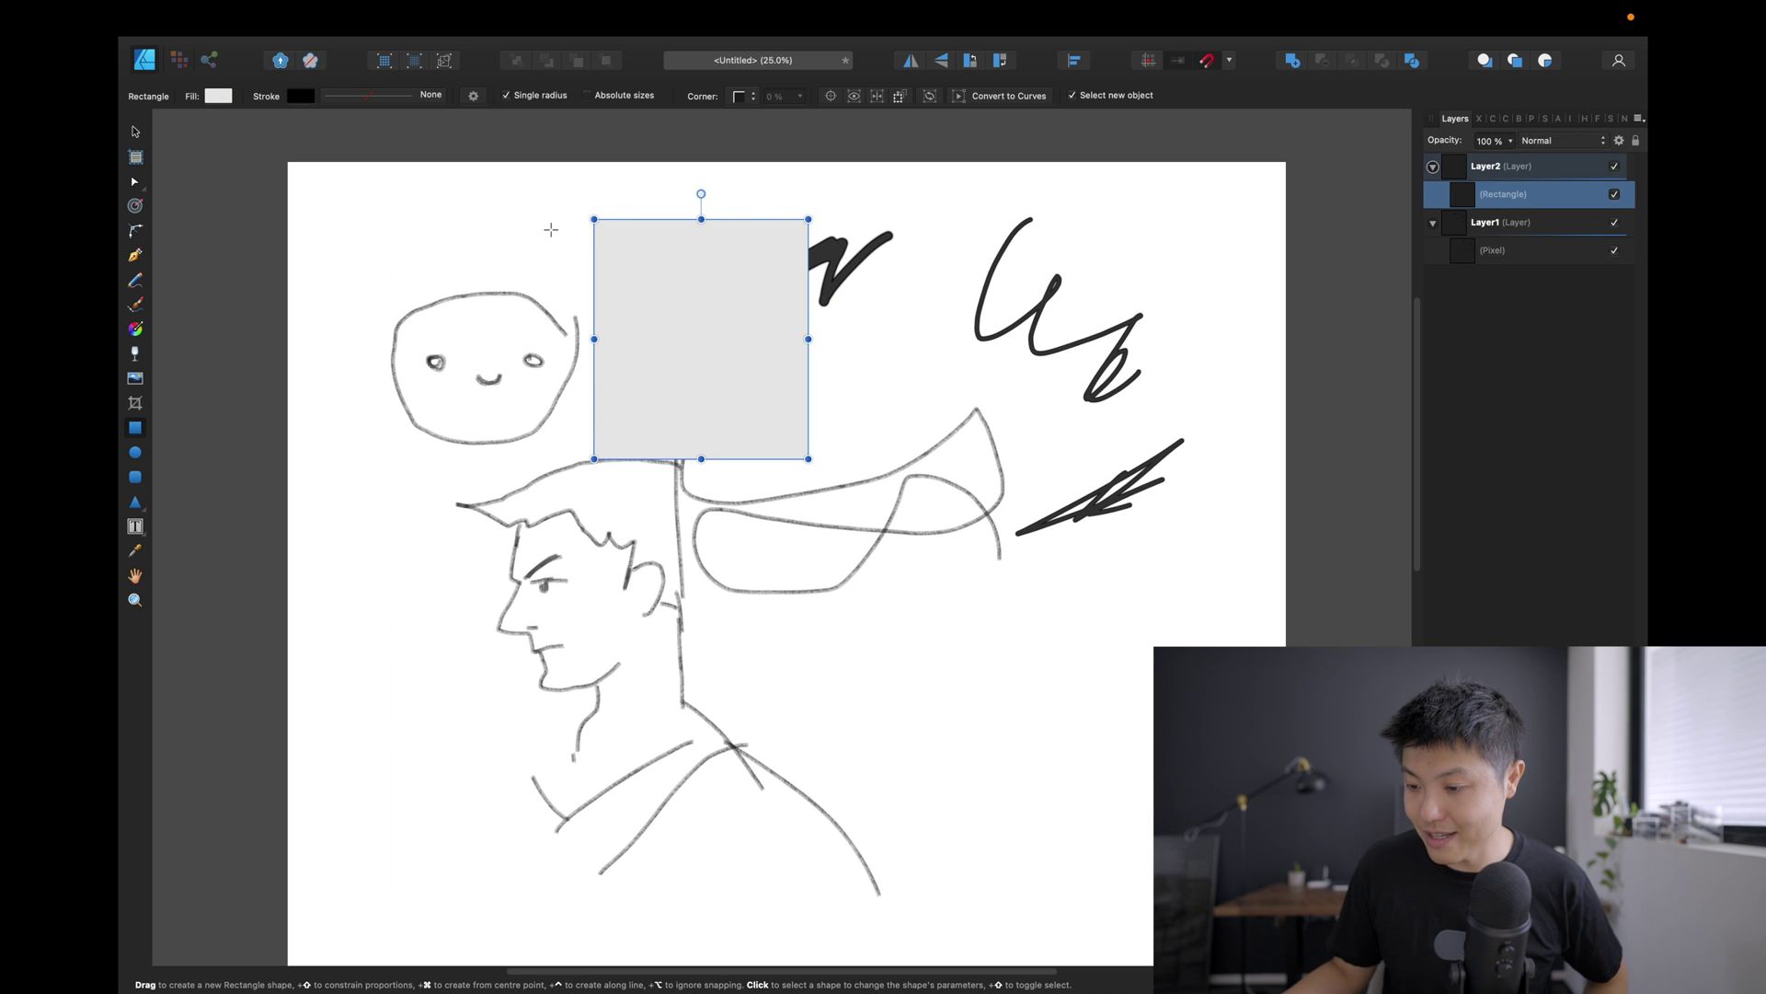
{"action": "left_click", "coordinate": [136, 132]}
{"action": "left_click_drag", "start_coordinate": [772, 352], "coordinate": [631, 330]}
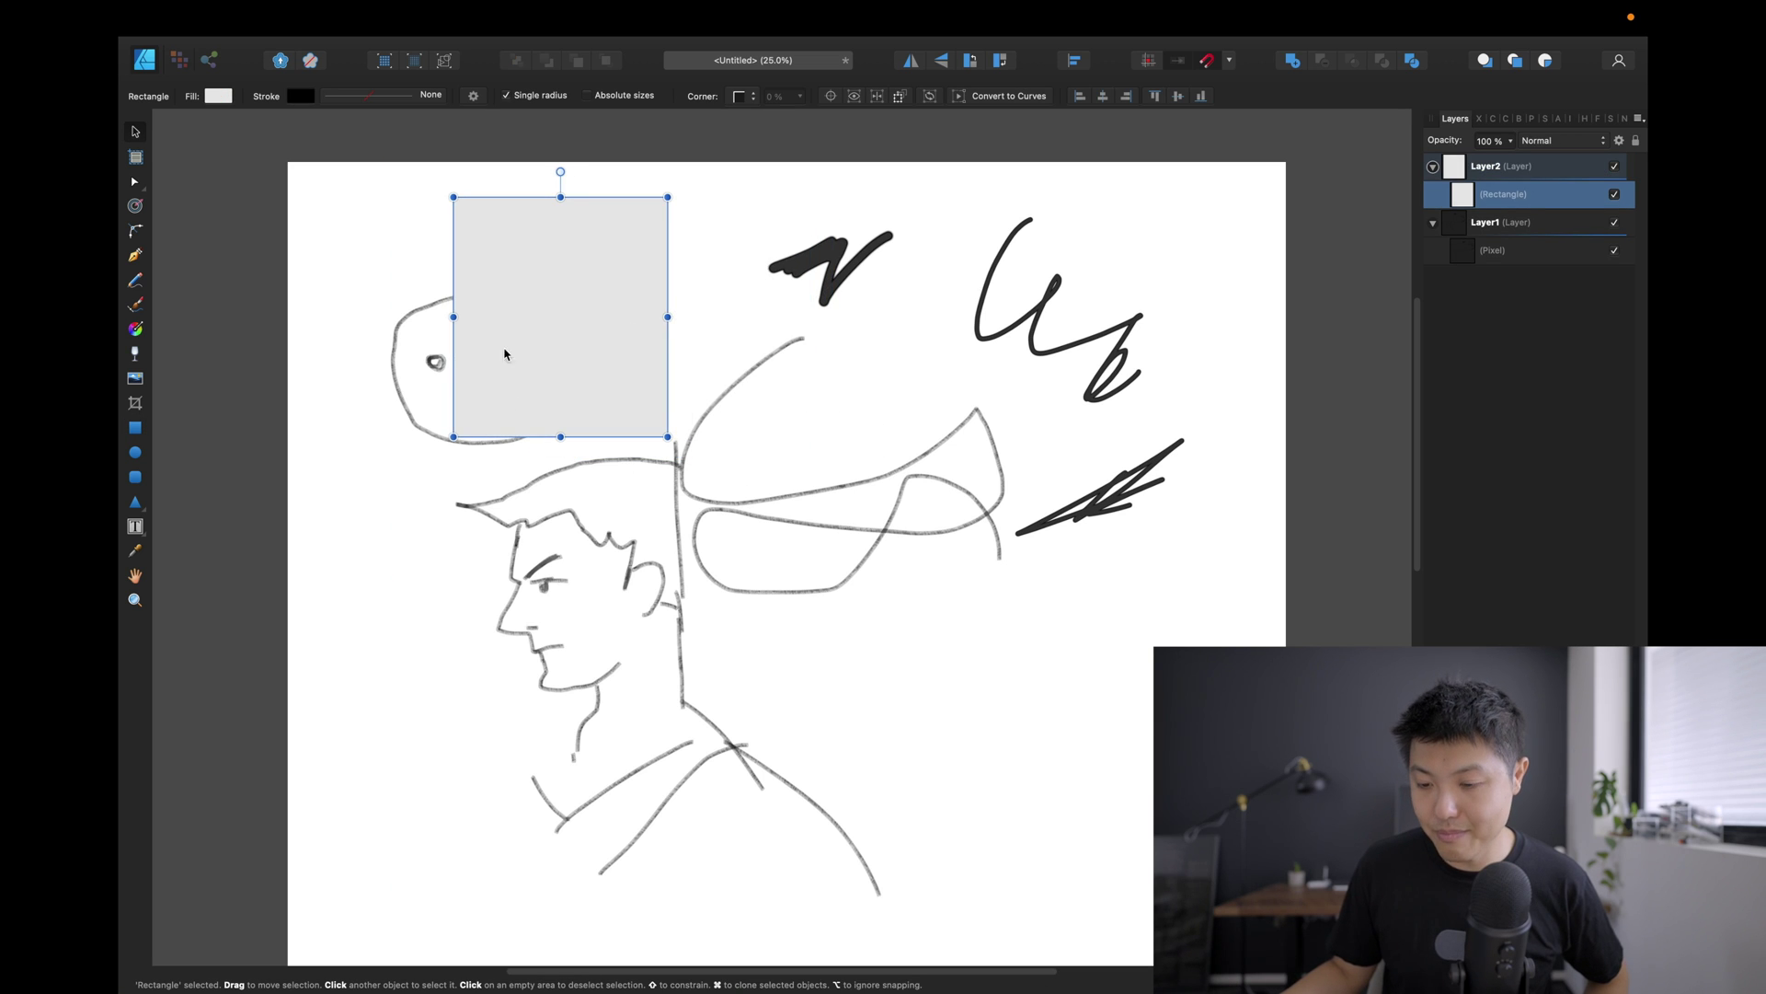
{"action": "left_click", "coordinate": [136, 184]}
Convert the rectangle to curves and drag its four corners into an irregular quadrilateral.
{"action": "right_click", "coordinate": [481, 221]}
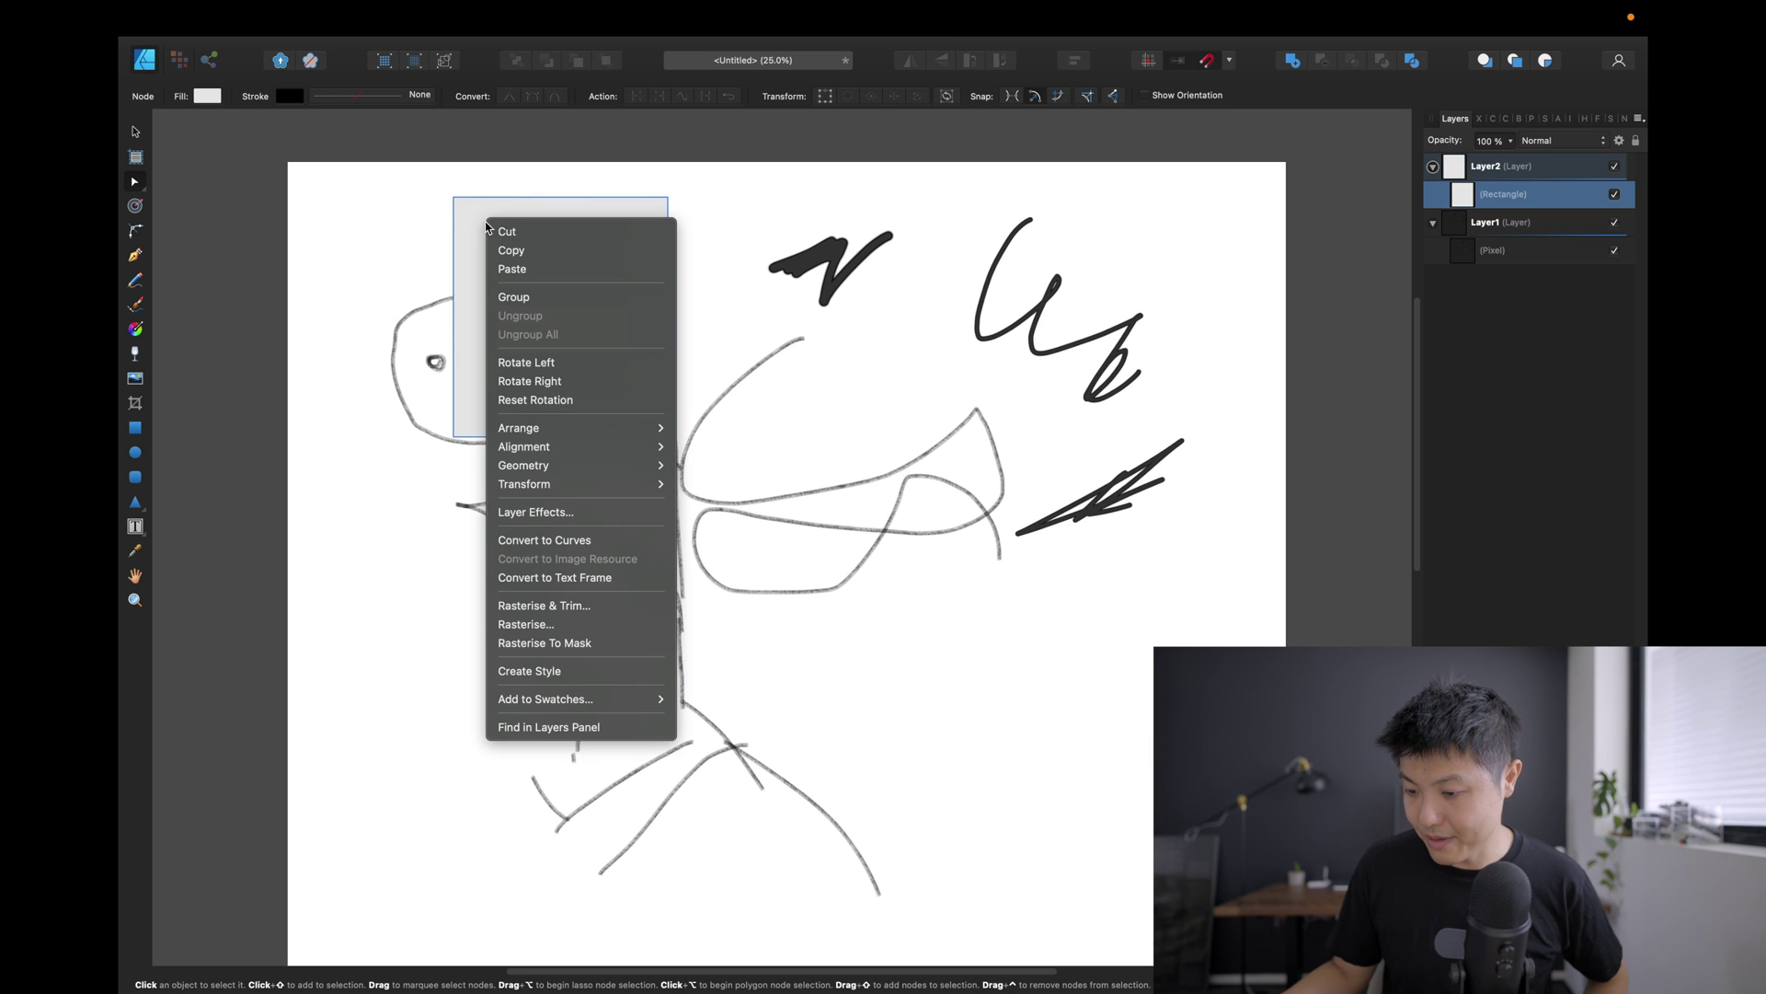
{"action": "left_click", "coordinate": [587, 540]}
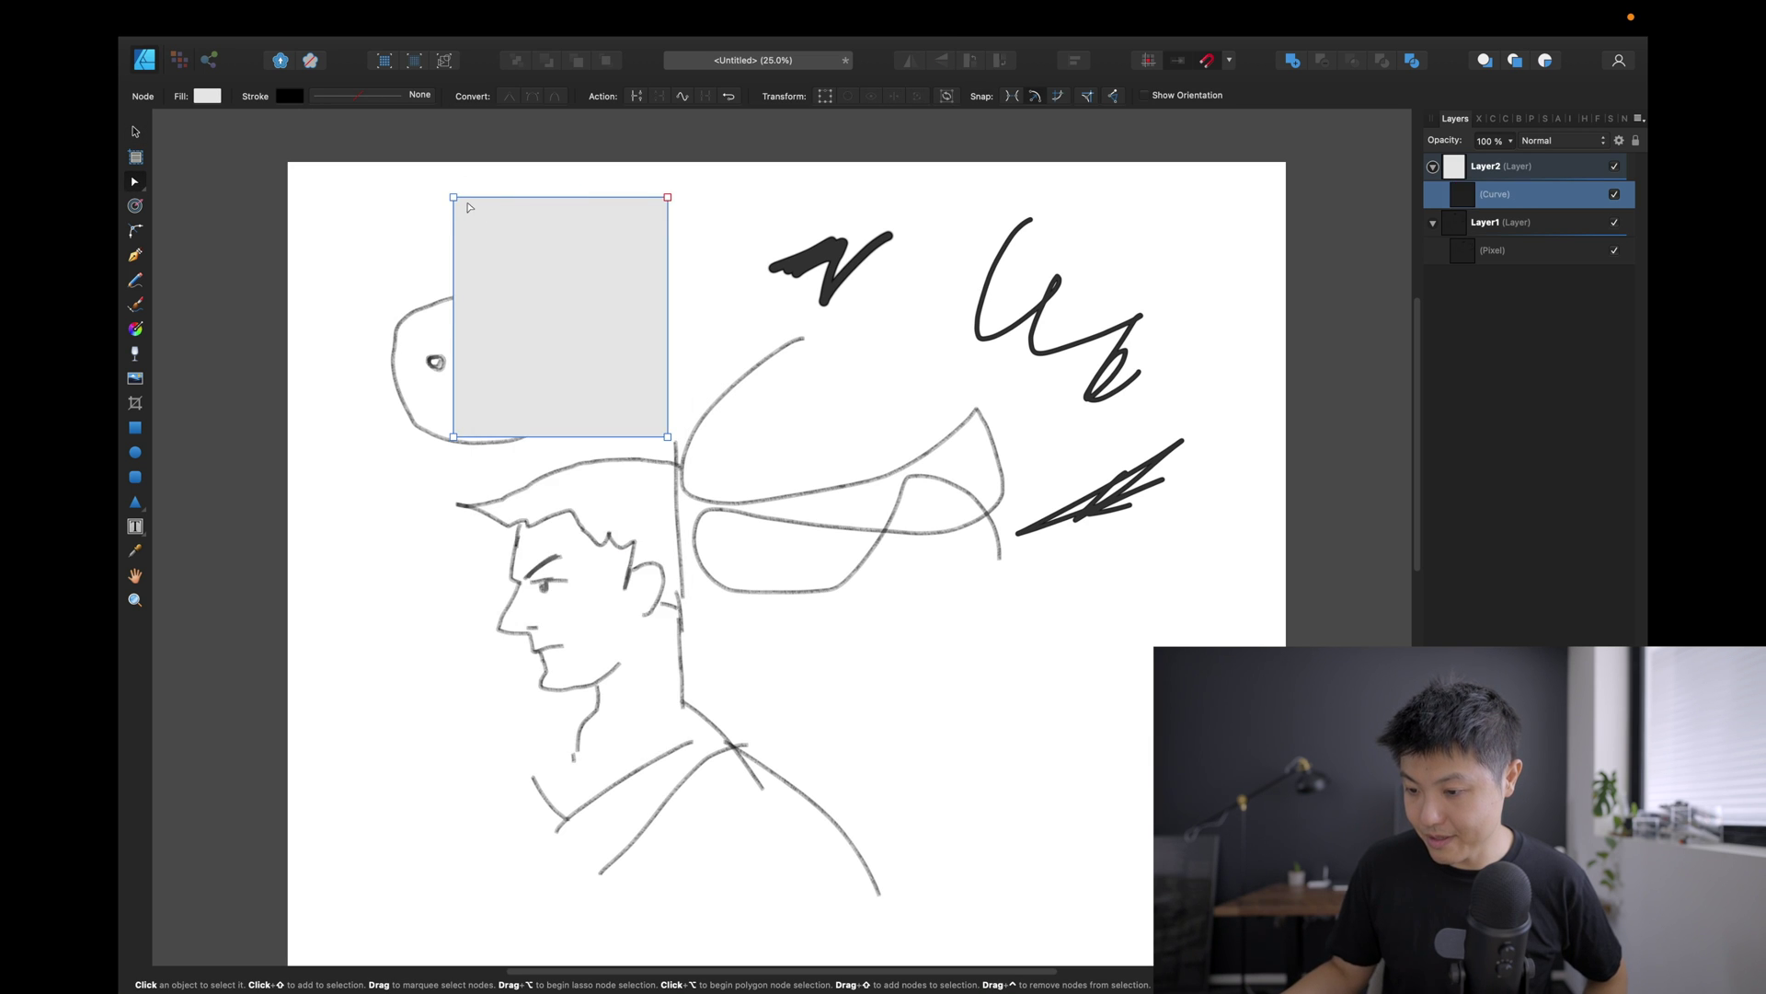
{"action": "left_click_drag", "start_coordinate": [453, 197], "coordinate": [348, 266]}
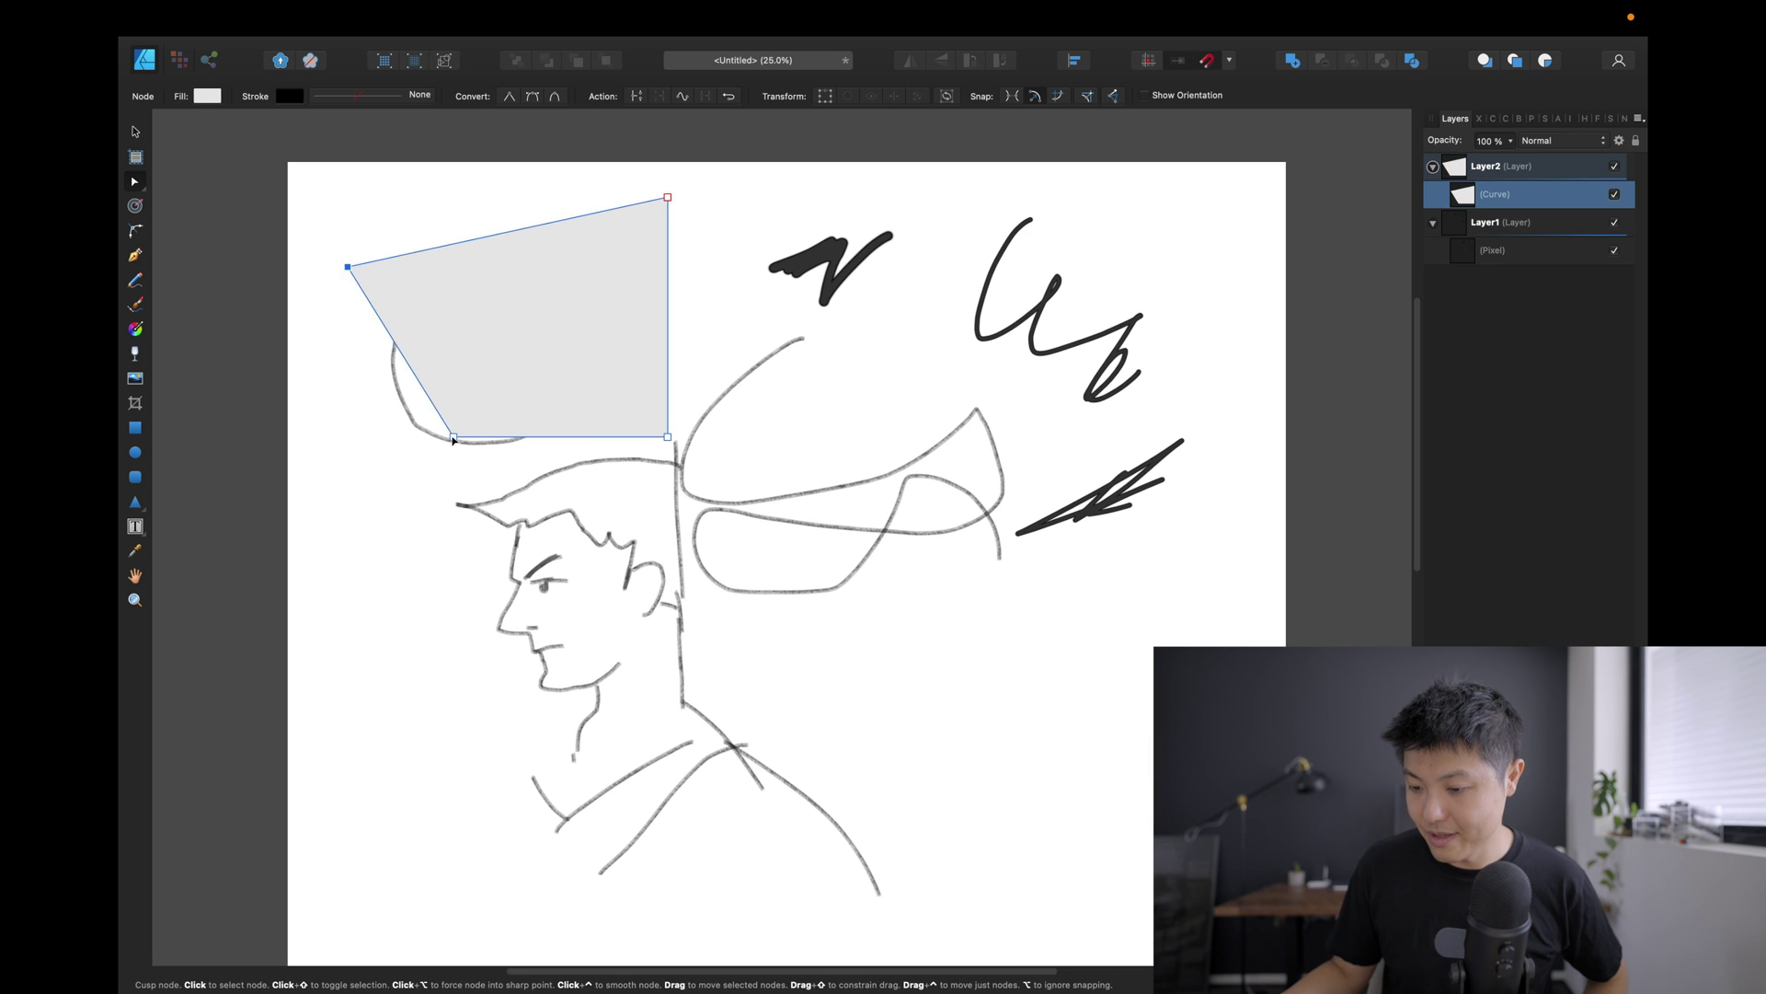
{"action": "left_click_drag", "start_coordinate": [454, 436], "coordinate": [376, 507]}
{"action": "left_click_drag", "start_coordinate": [668, 437], "coordinate": [618, 387]}
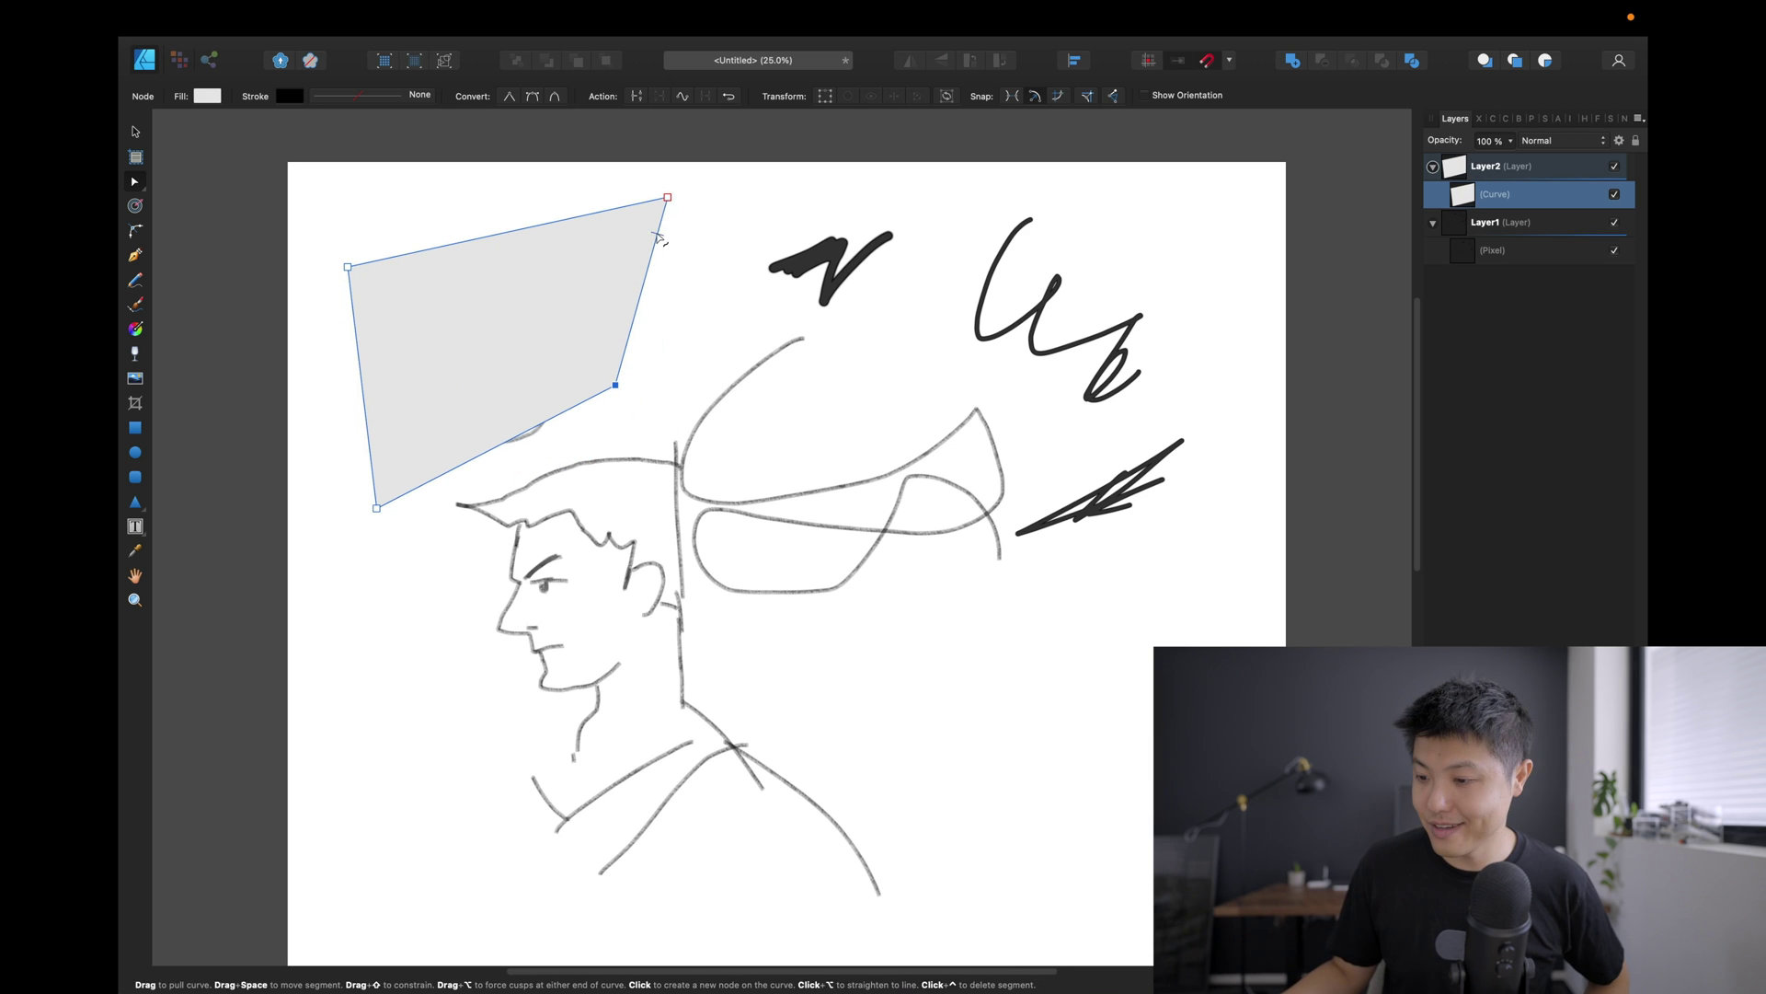
{"action": "left_click_drag", "start_coordinate": [668, 197], "coordinate": [598, 209]}
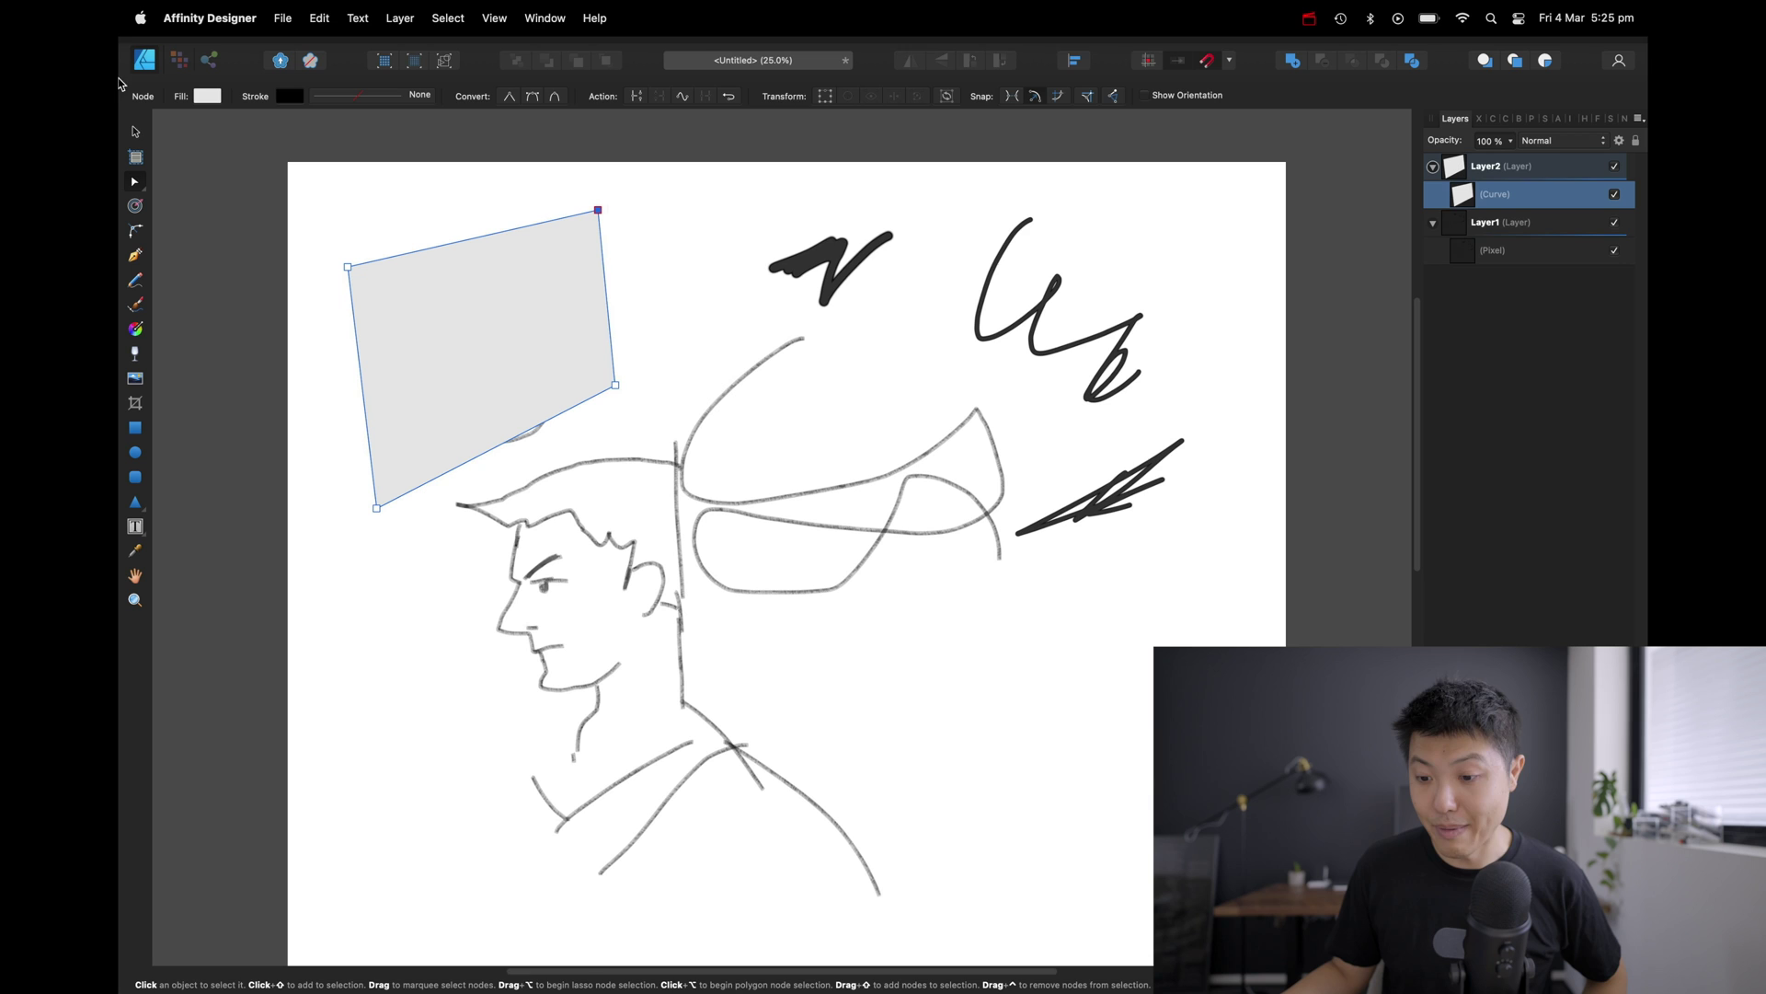
Move the quadrilateral right beside the head and reshape its corners into a tapered face.
{"action": "key", "text": "v"}
{"action": "left_click_drag", "start_coordinate": [435, 305], "coordinate": [1009, 559]}
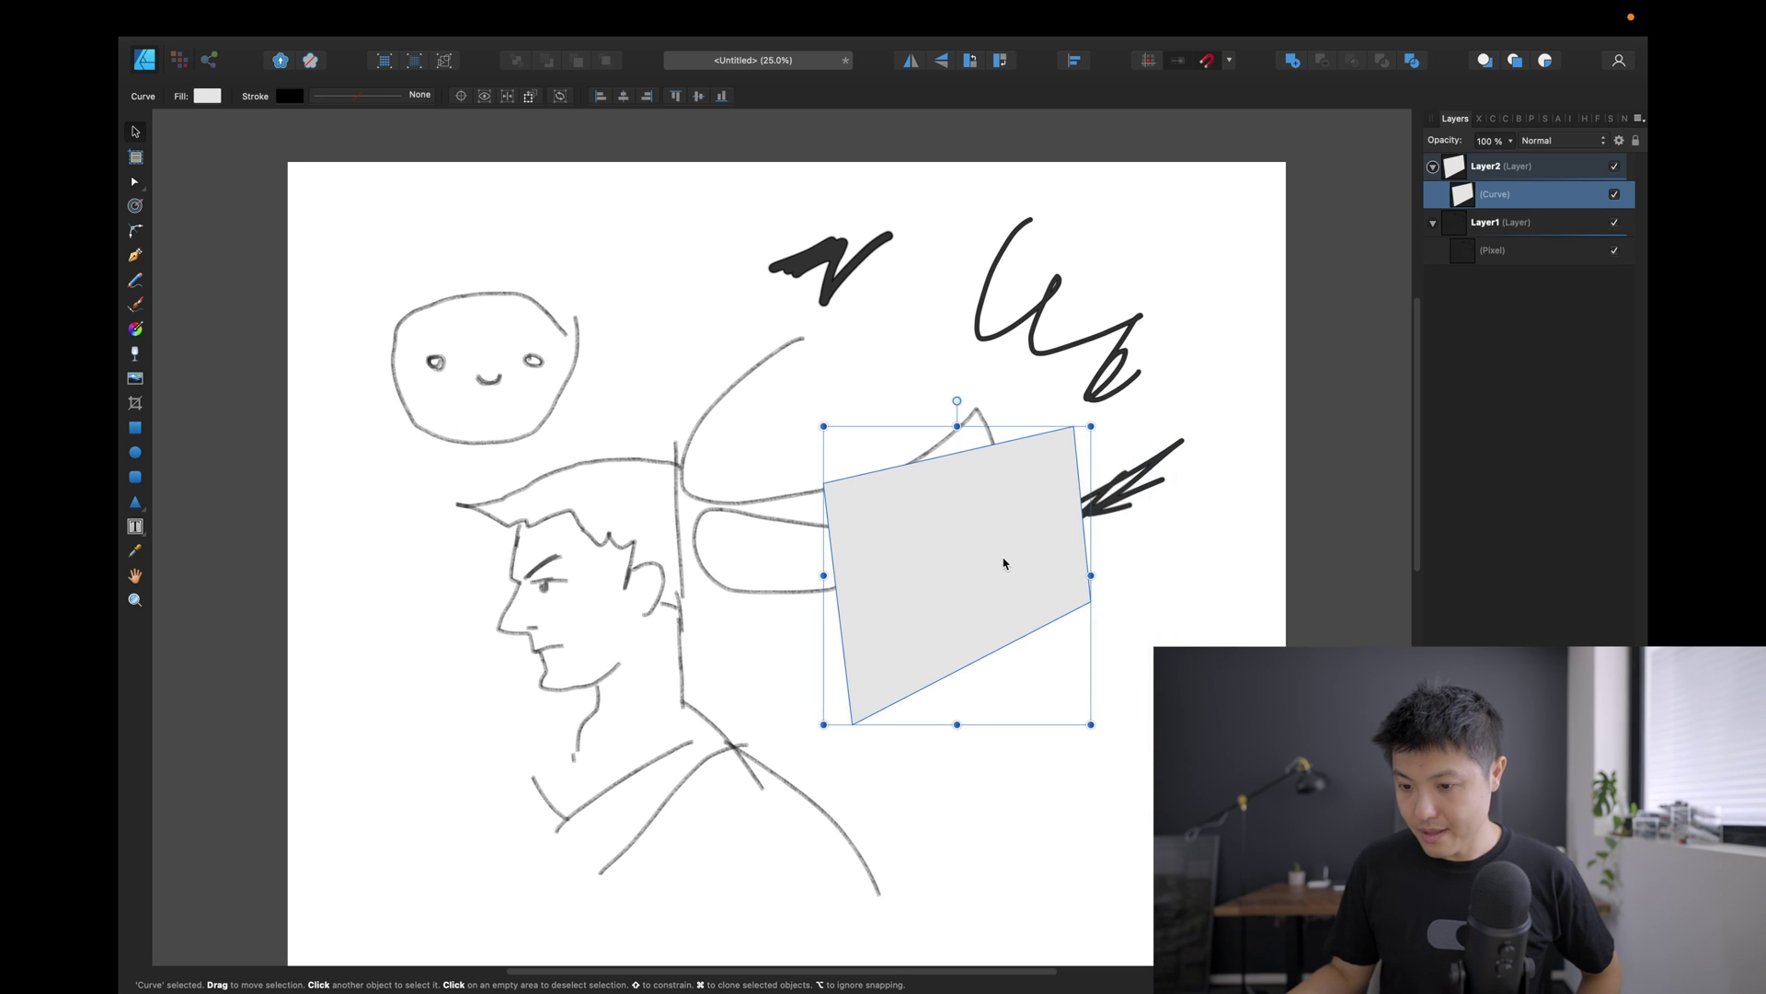
{"action": "left_click", "coordinate": [137, 184]}
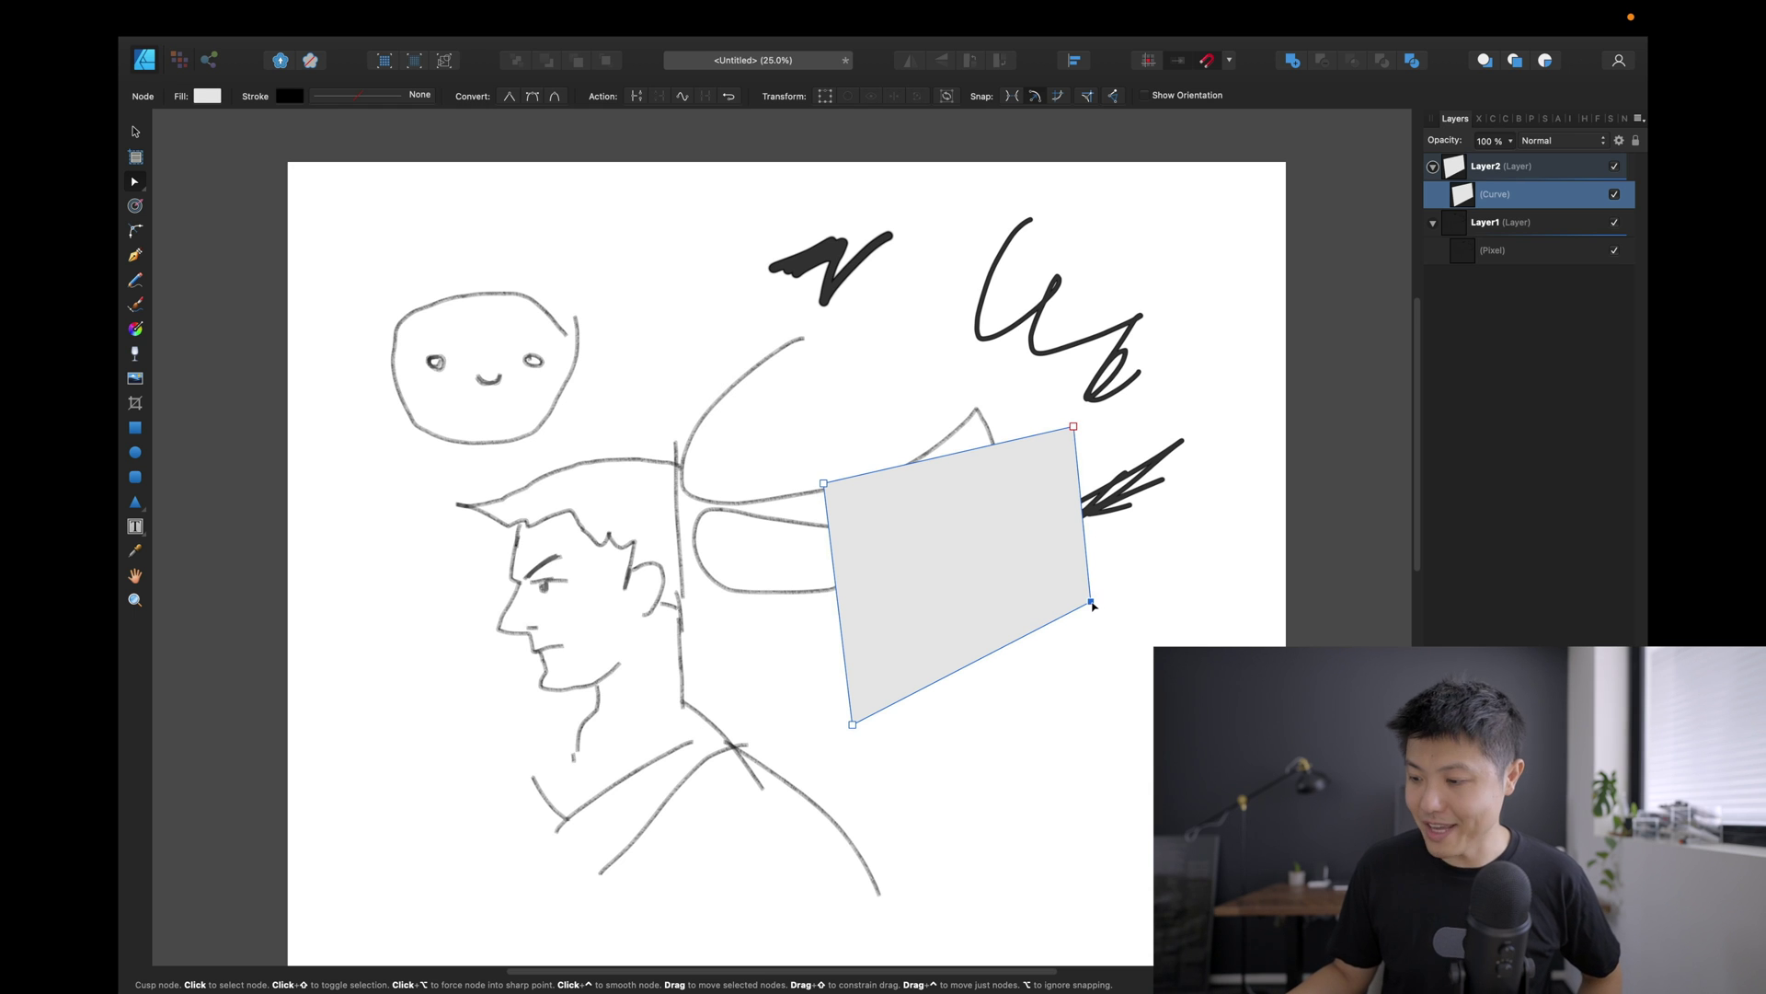
{"action": "left_click_drag", "start_coordinate": [1092, 603], "coordinate": [1152, 686]}
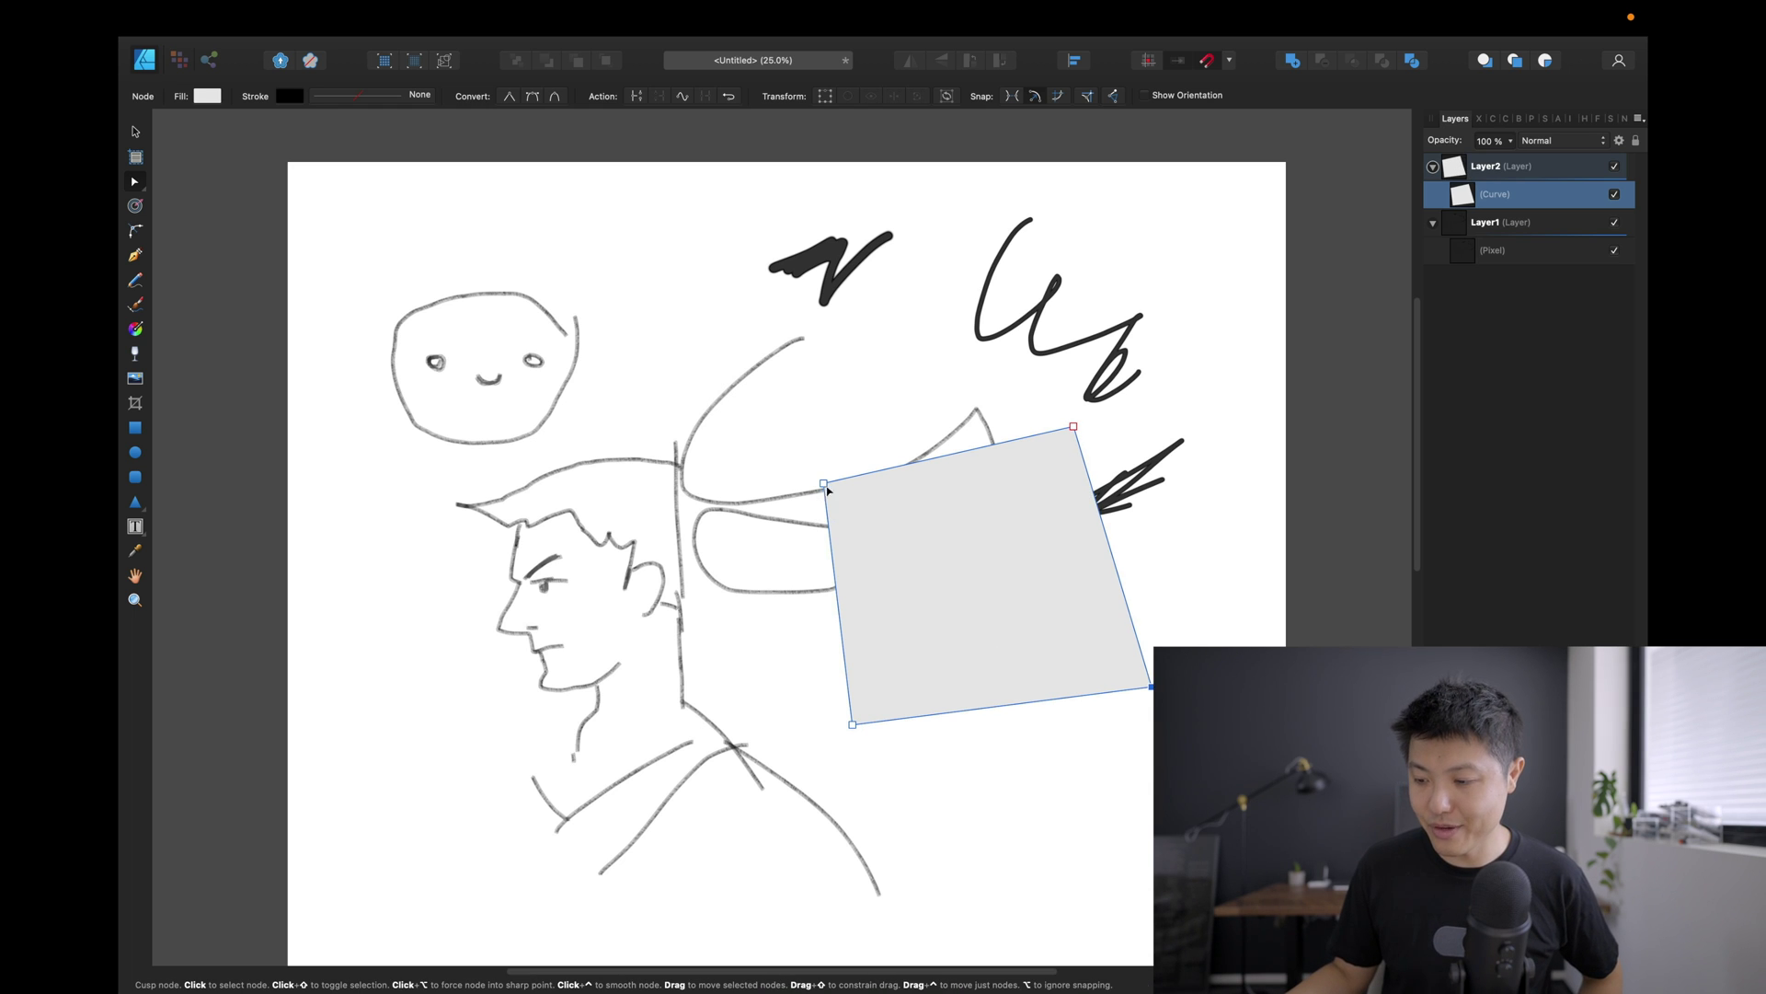
{"action": "left_click_drag", "start_coordinate": [825, 485], "coordinate": [814, 368]}
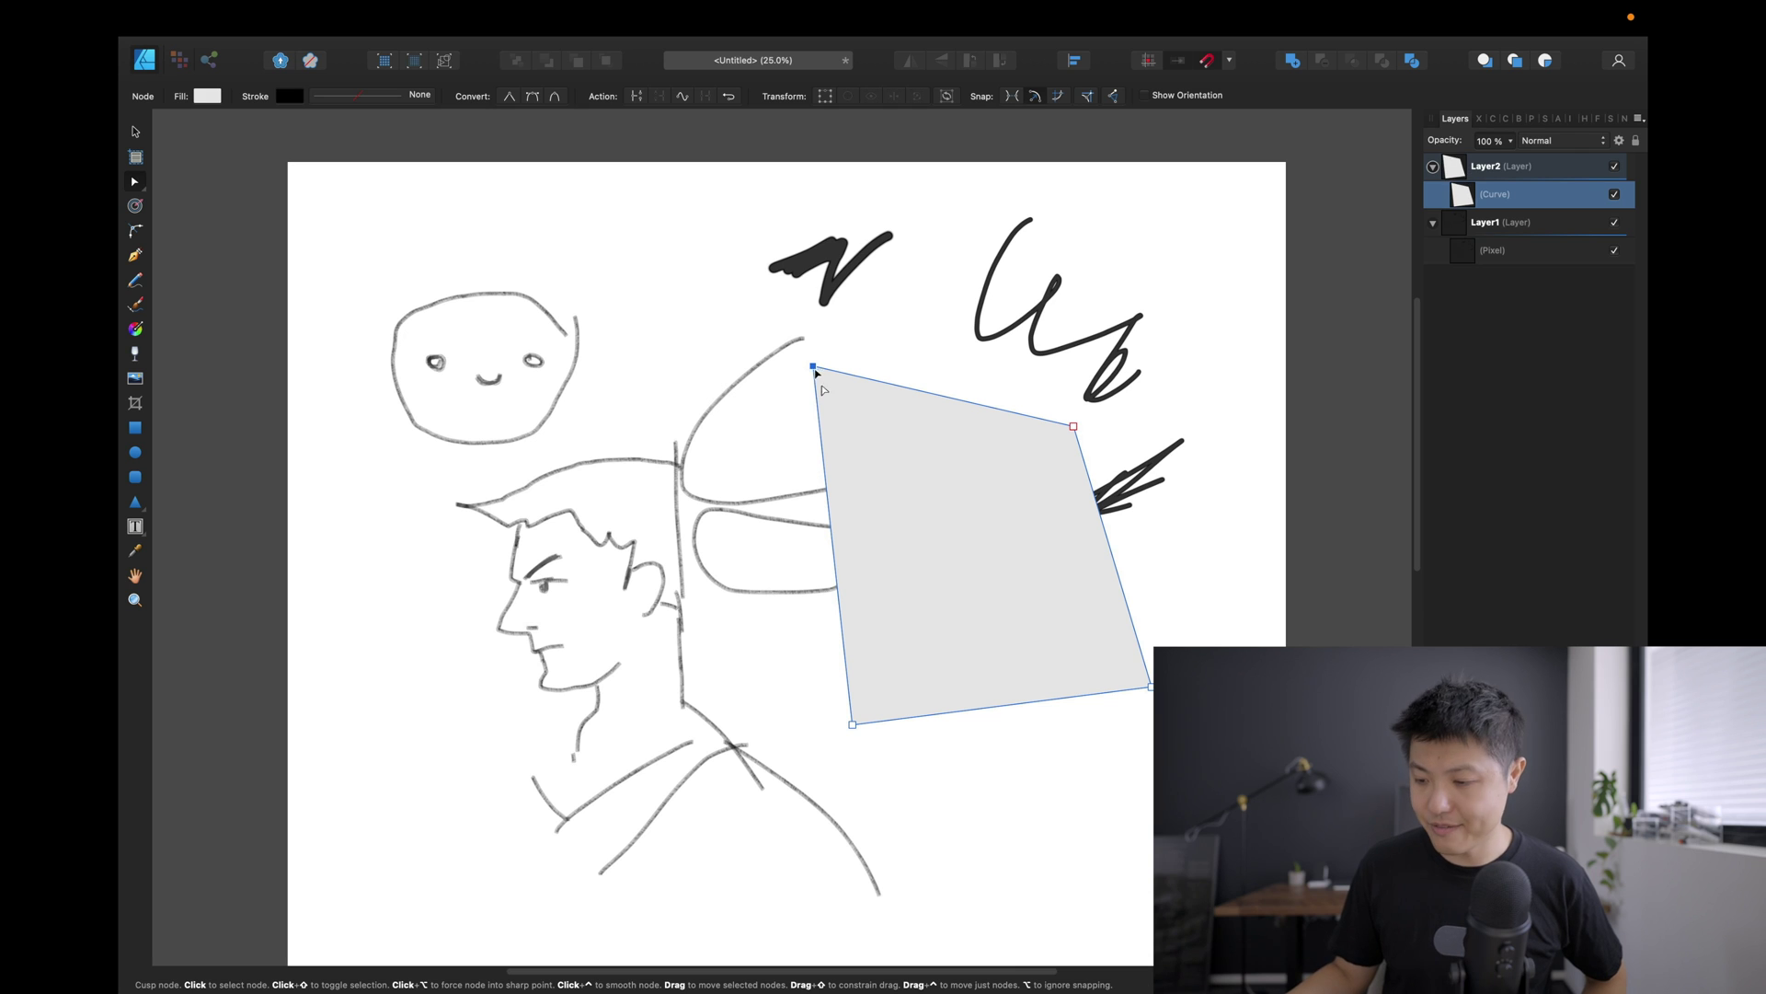
{"action": "left_click_drag", "start_coordinate": [853, 727], "coordinate": [866, 801]}
{"action": "left_click_drag", "start_coordinate": [1074, 425], "coordinate": [1001, 464]}
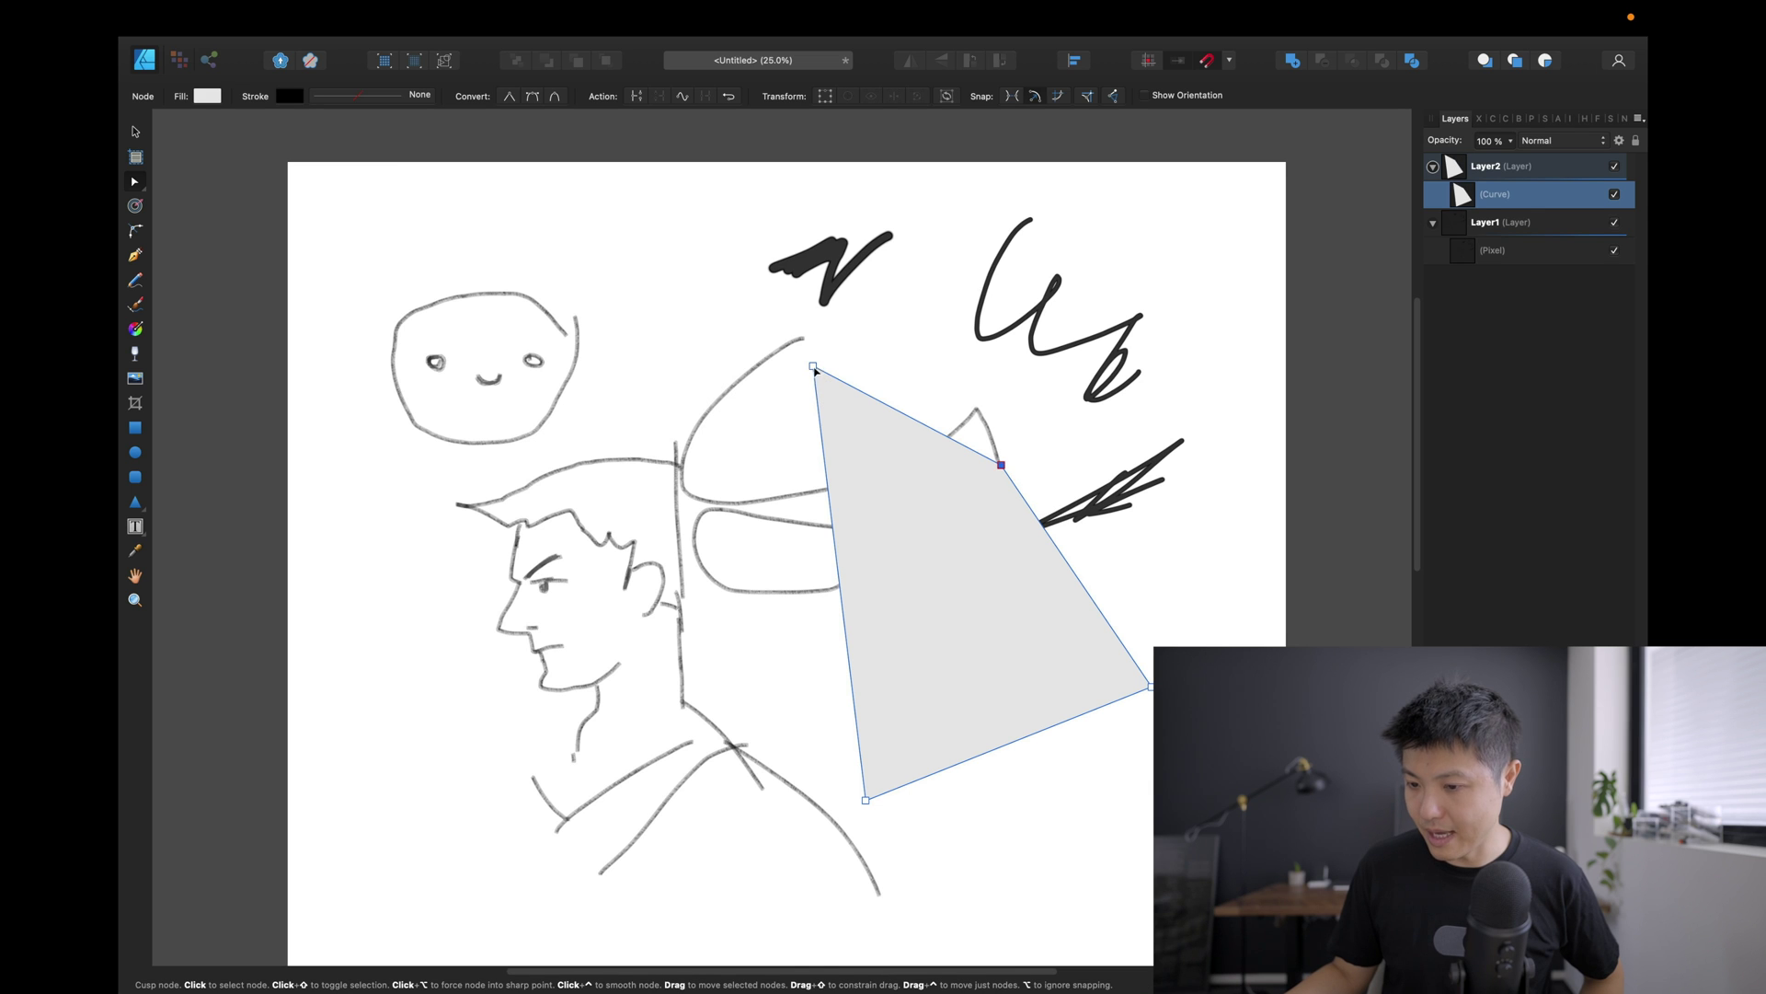
{"action": "left_click_drag", "start_coordinate": [815, 367], "coordinate": [834, 422]}
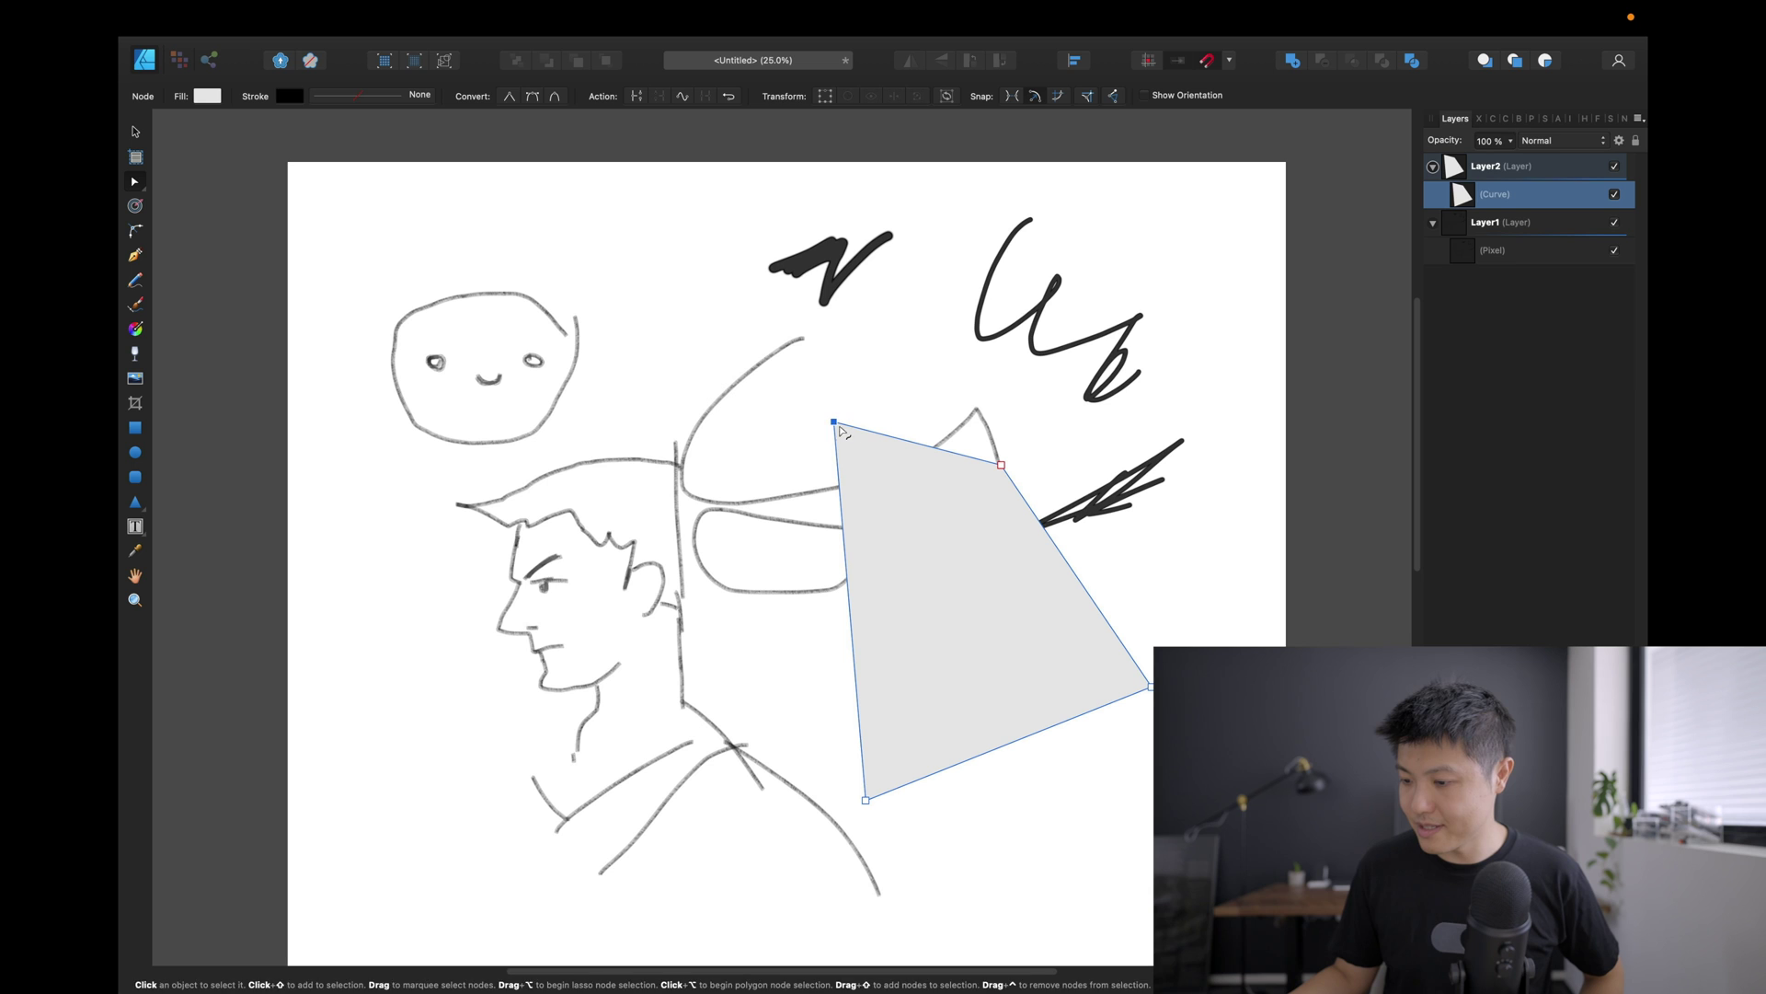
{"action": "left_click_drag", "start_coordinate": [838, 426], "coordinate": [900, 520]}
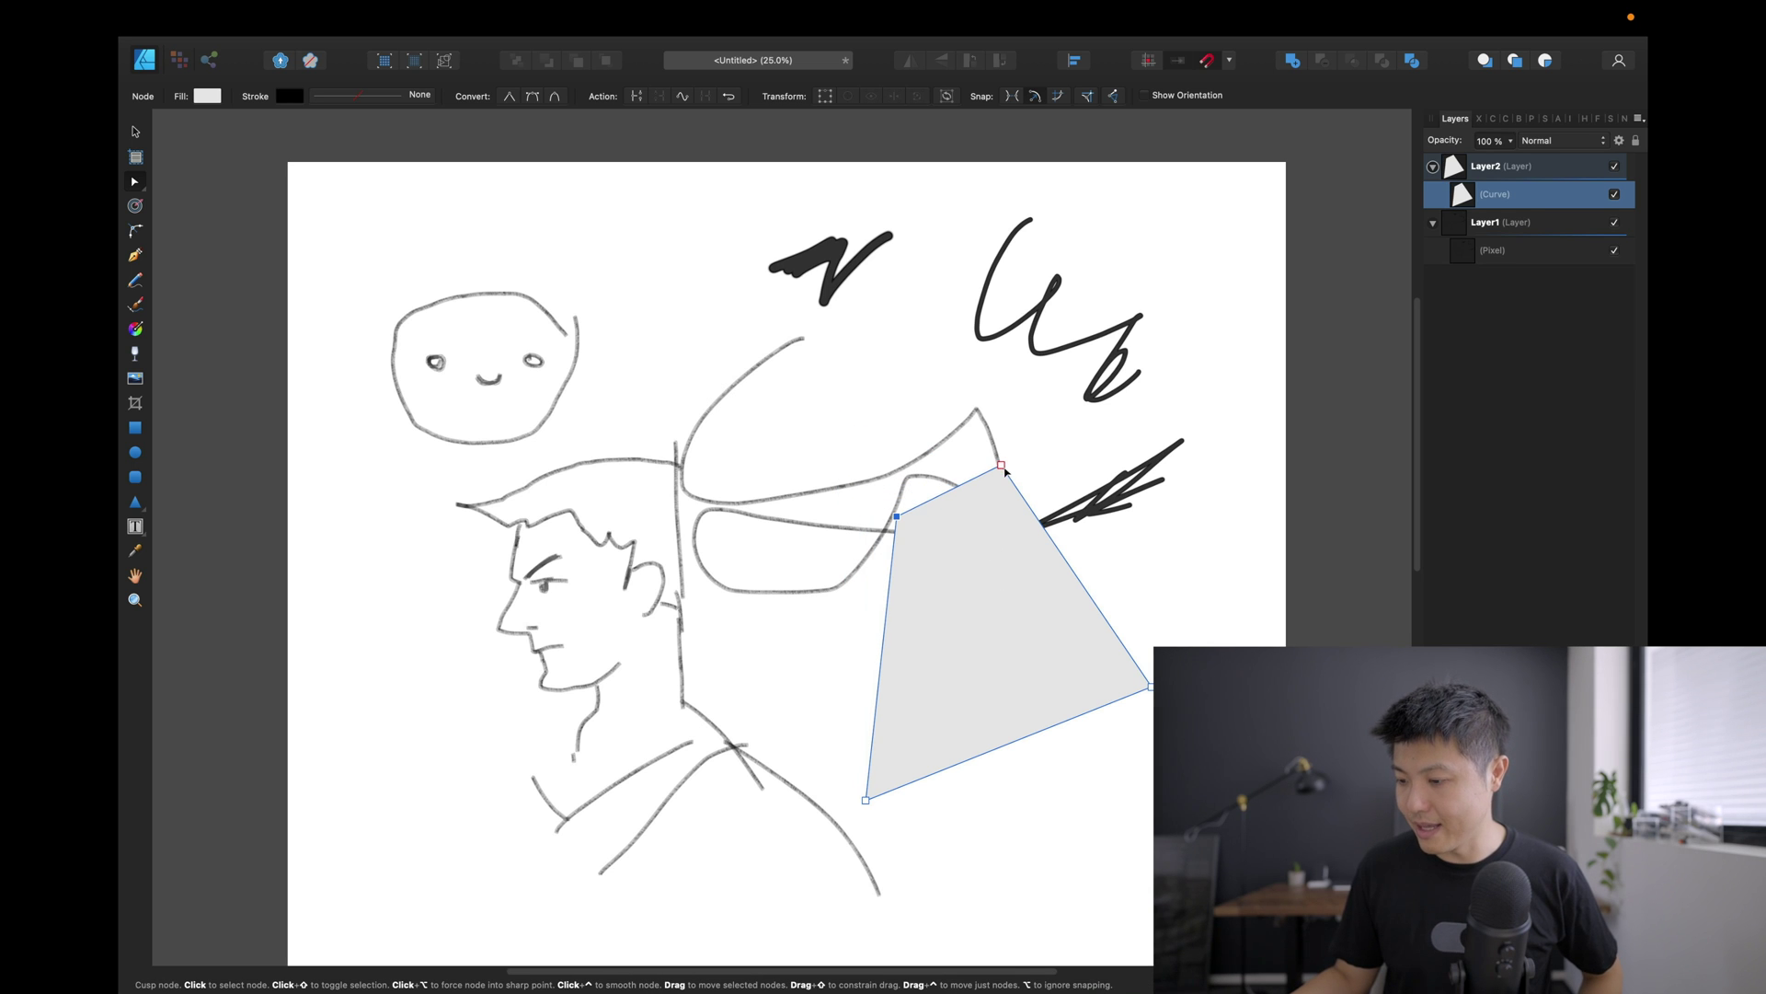
{"action": "left_click_drag", "start_coordinate": [1006, 471], "coordinate": [1055, 463]}
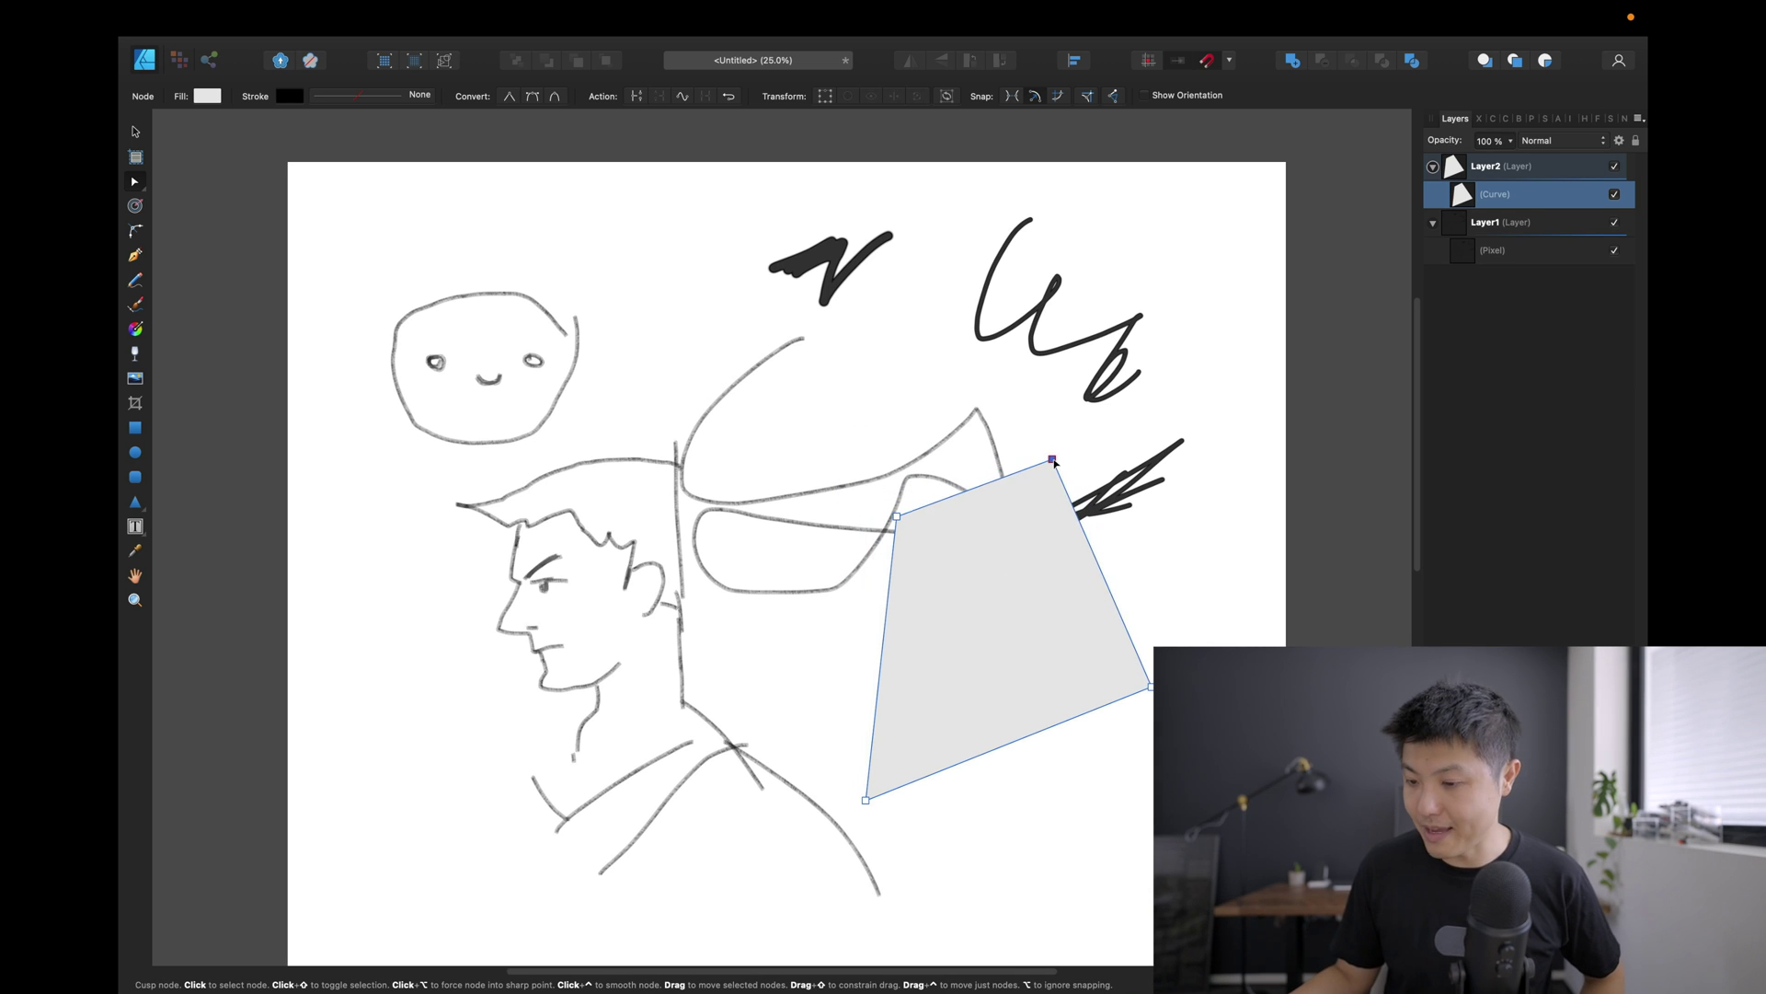
Draw a small grey square below the face, convert it to curves and move it up.
{"action": "left_click", "coordinate": [135, 428]}
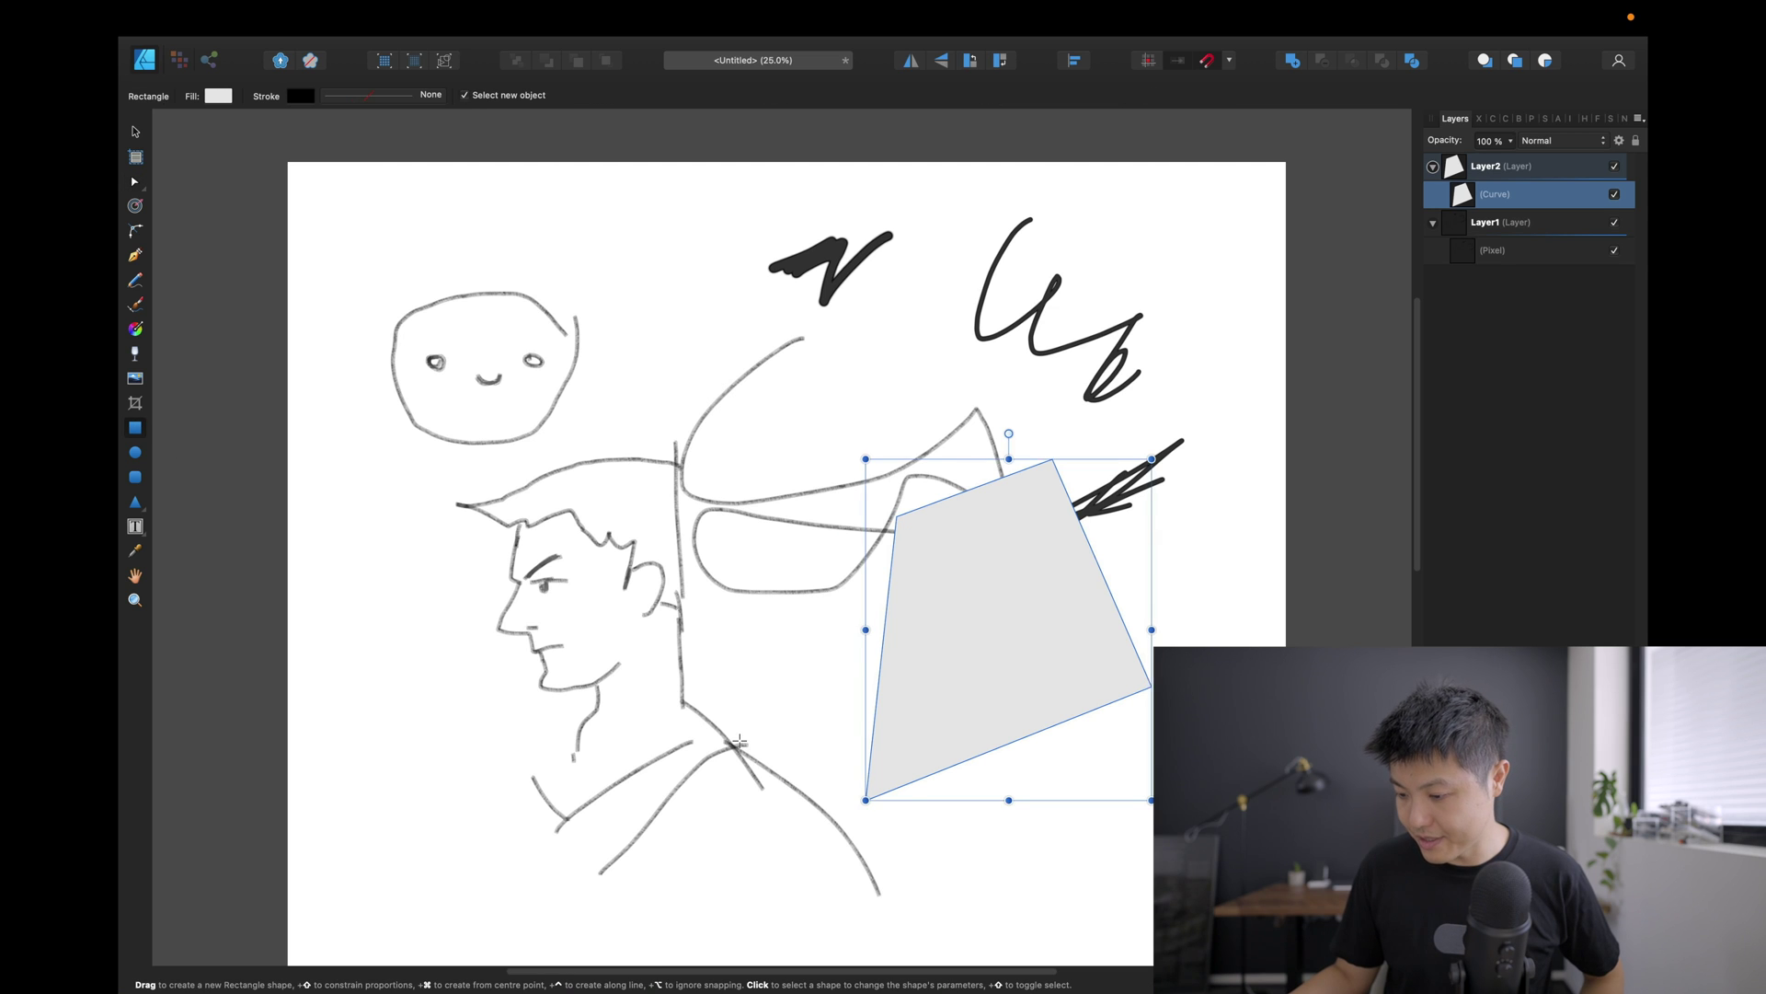
{"action": "left_click_drag", "start_coordinate": [739, 741], "coordinate": [866, 875]}
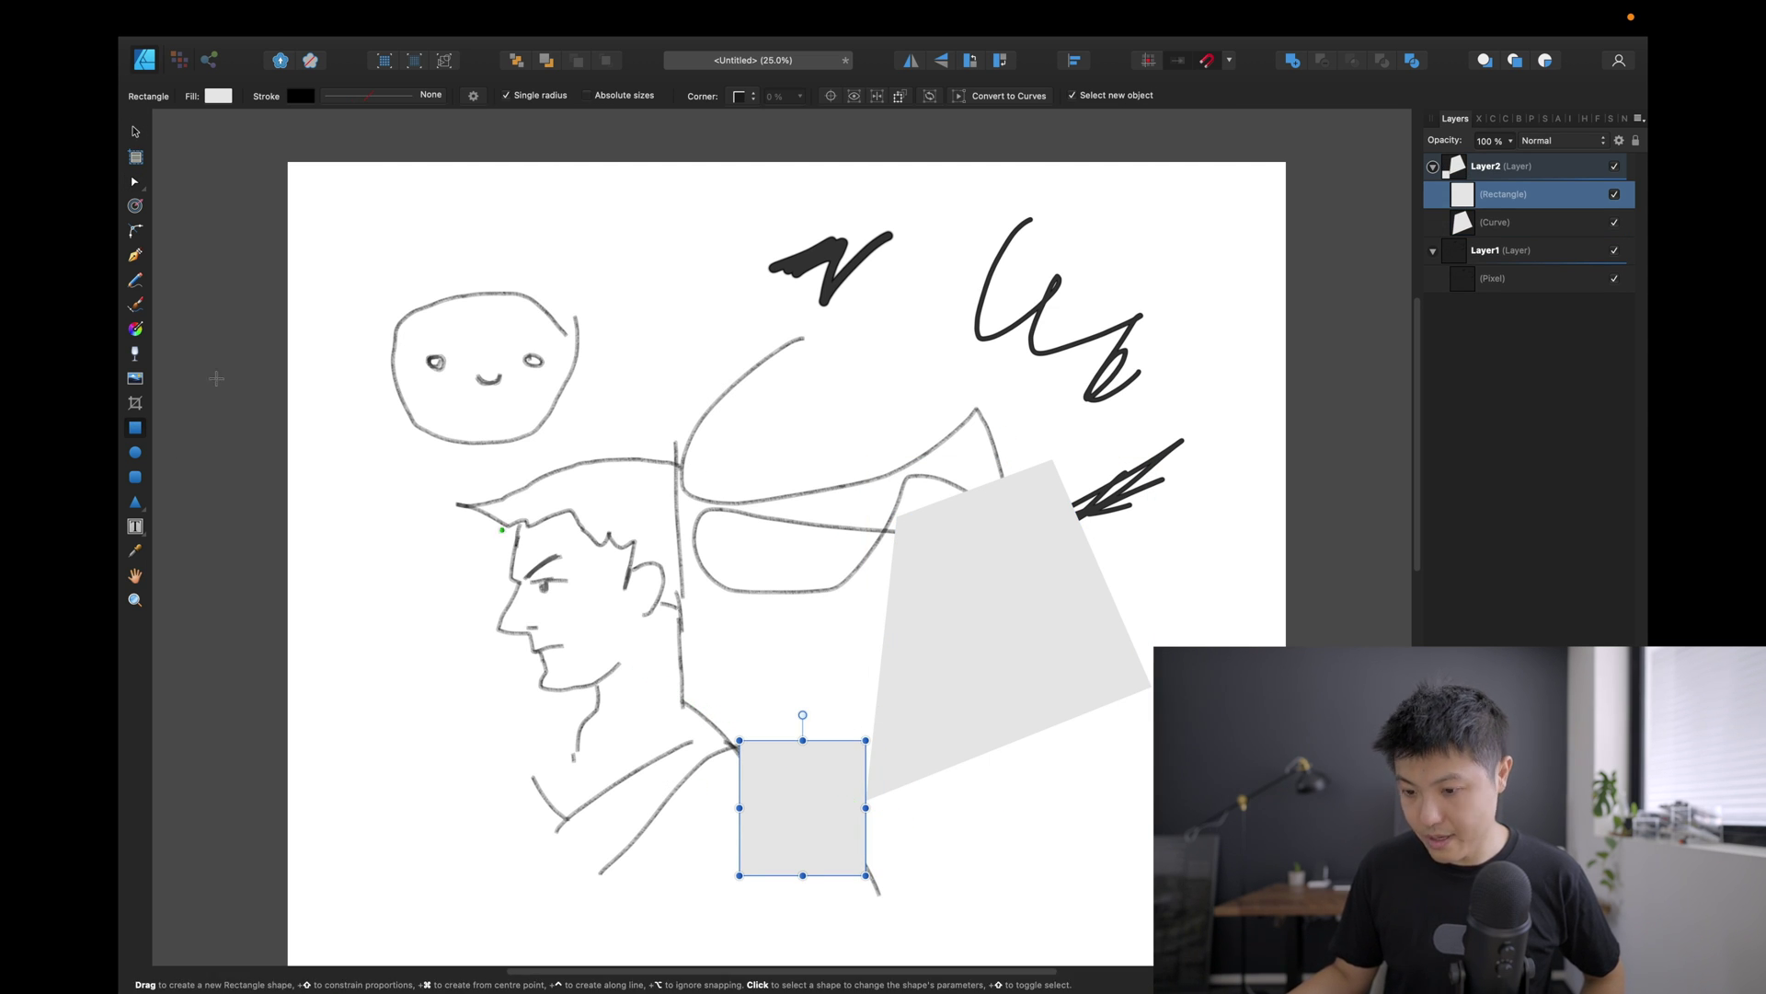
{"action": "left_click", "coordinate": [136, 133]}
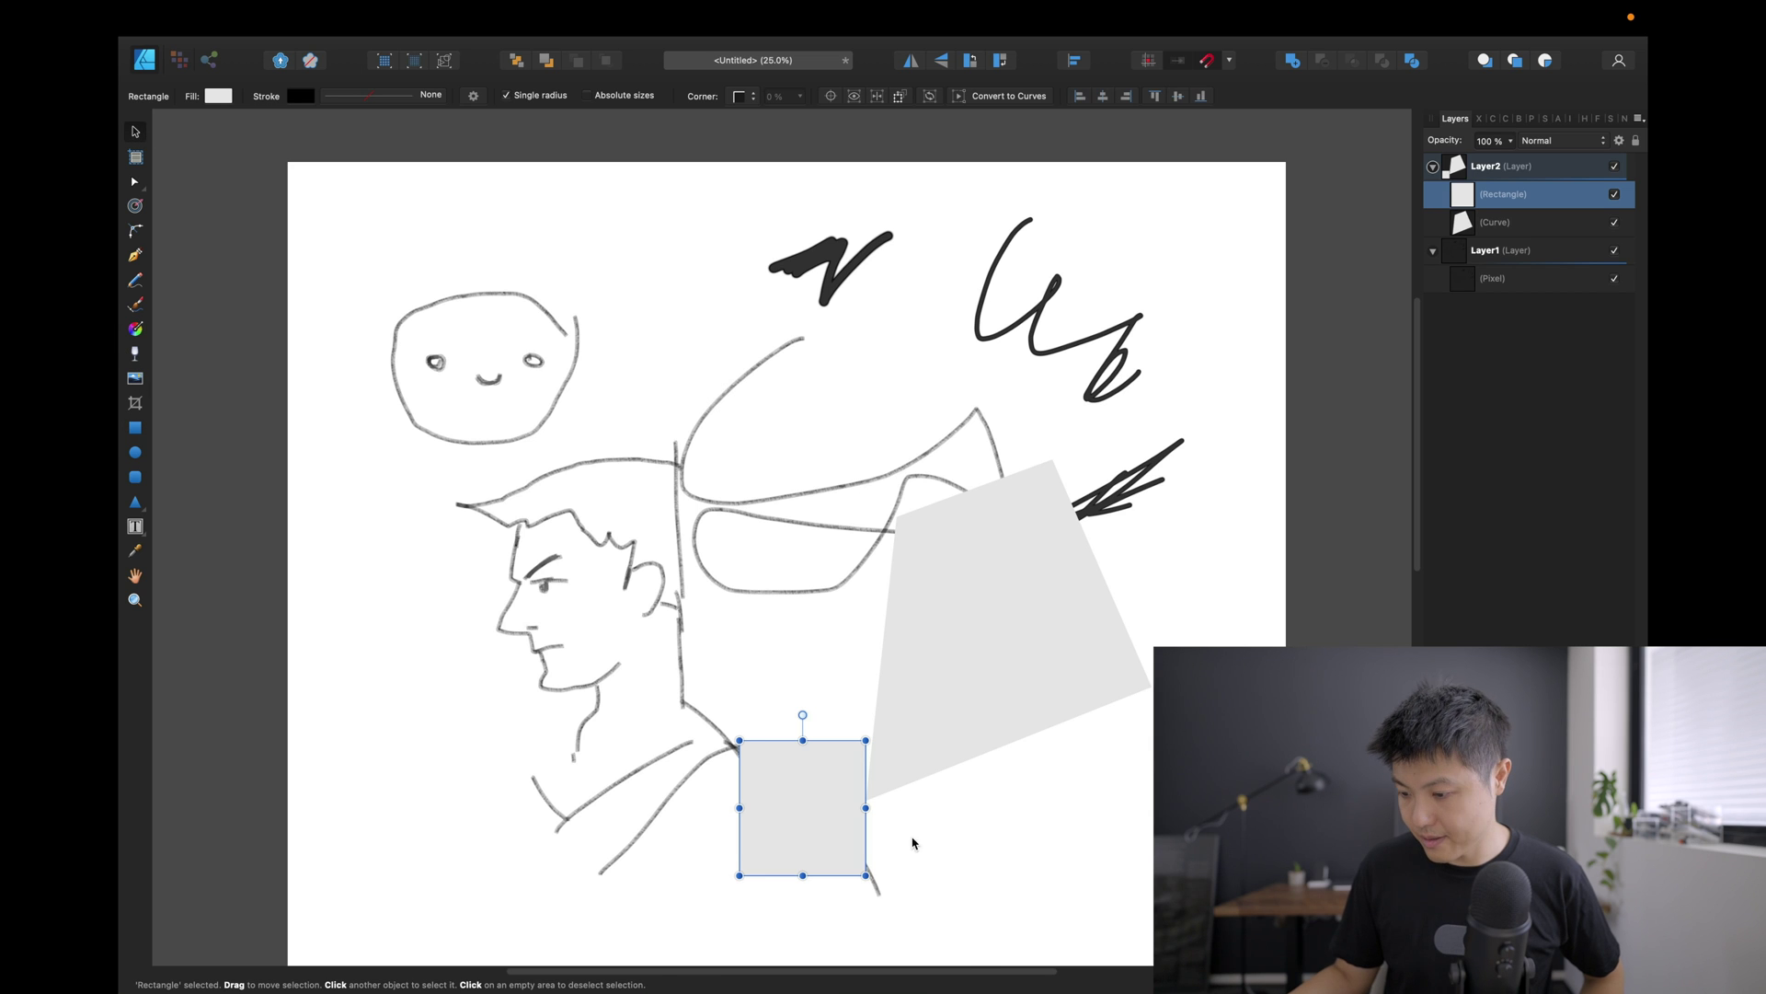
{"action": "right_click", "coordinate": [783, 778]}
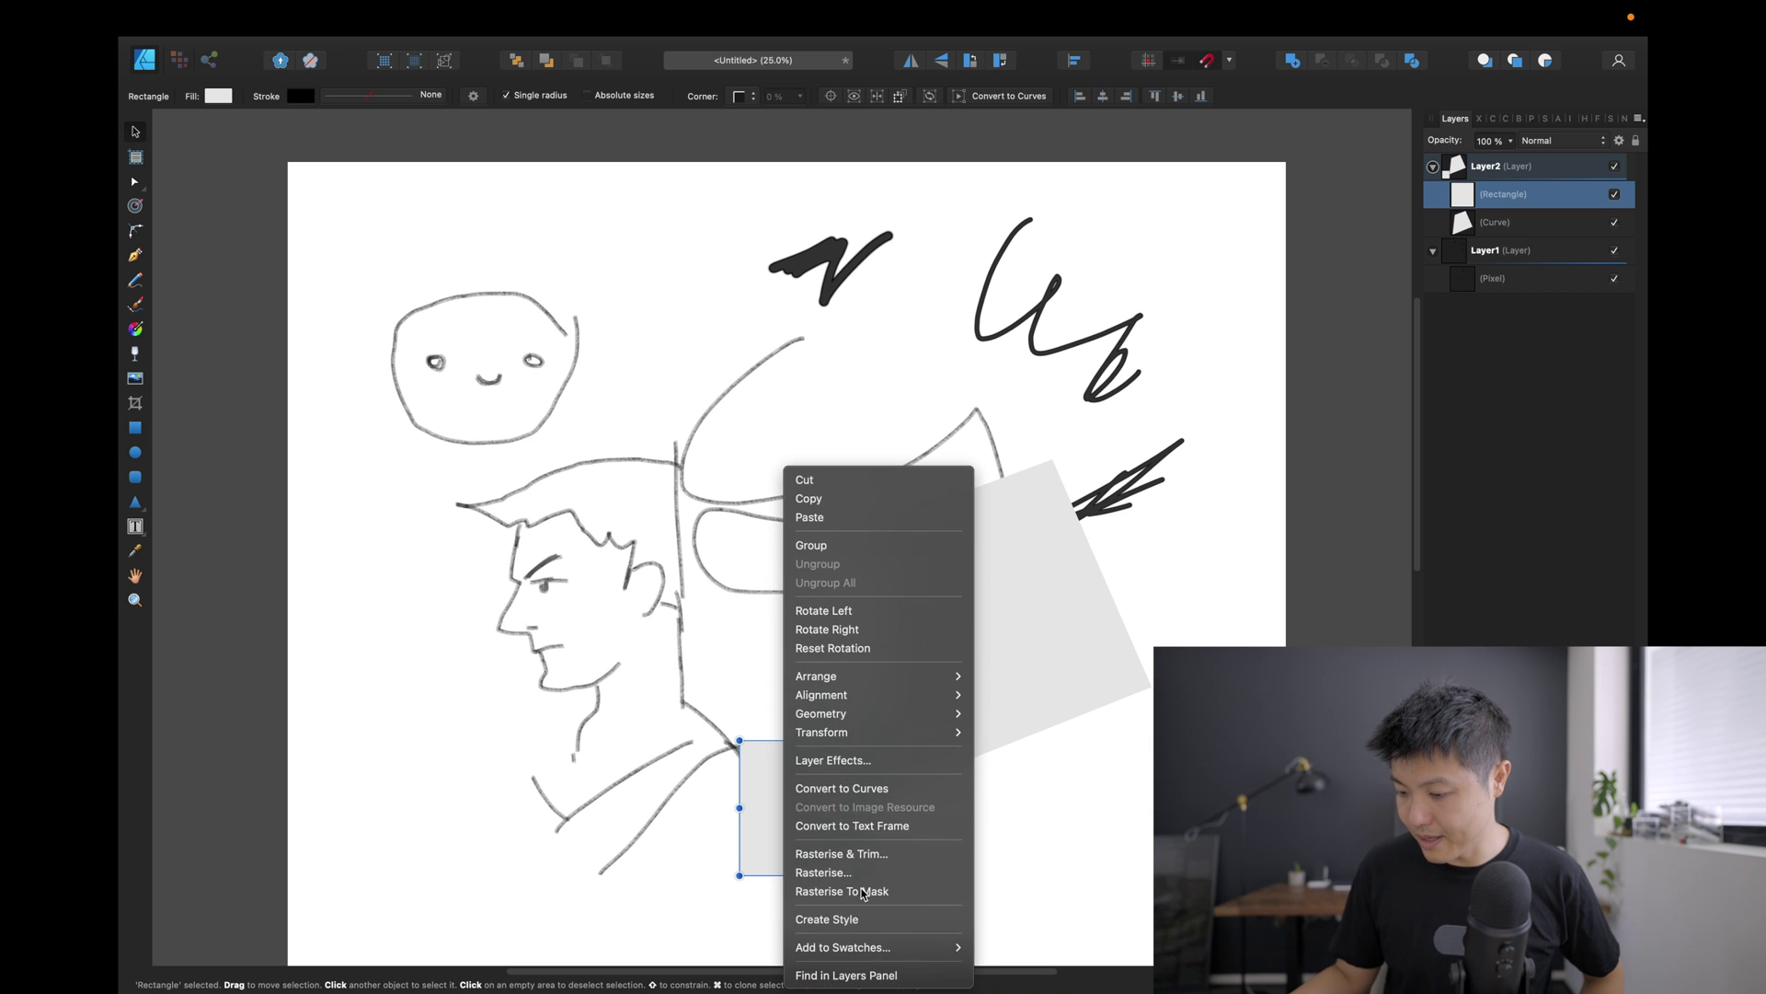
{"action": "left_click", "coordinate": [848, 782]}
{"action": "left_click_drag", "start_coordinate": [808, 815], "coordinate": [792, 746]}
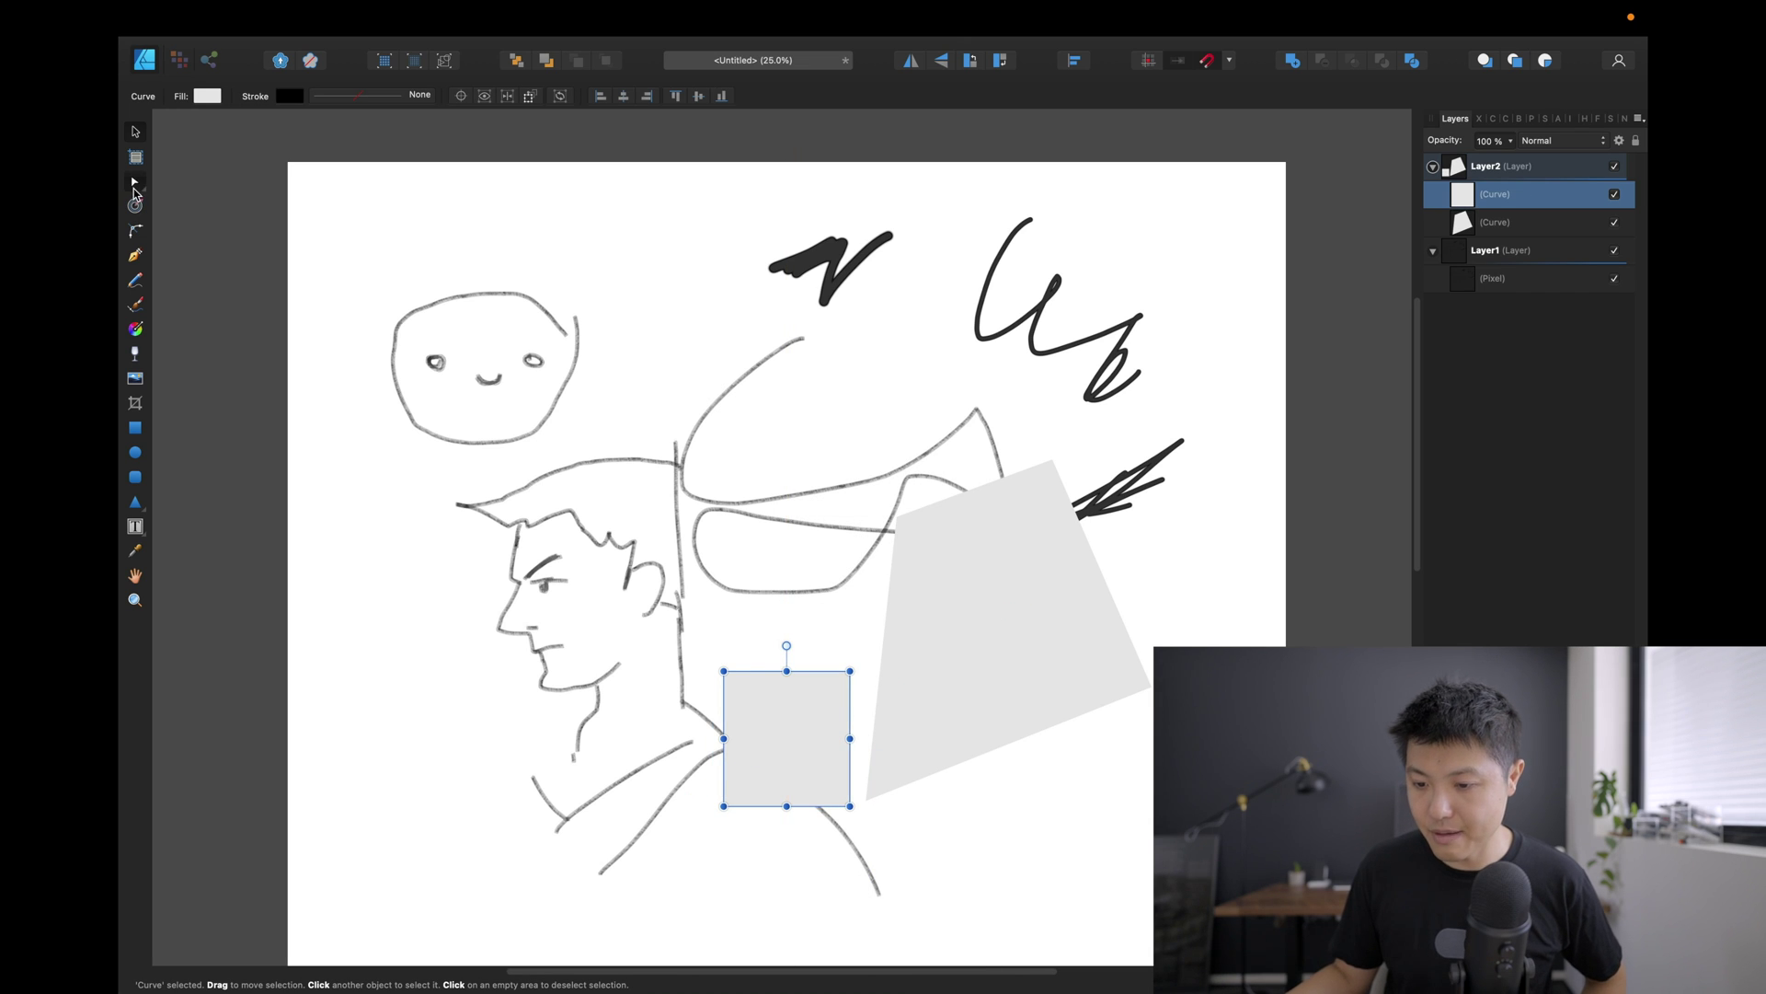
{"action": "left_click", "coordinate": [135, 184]}
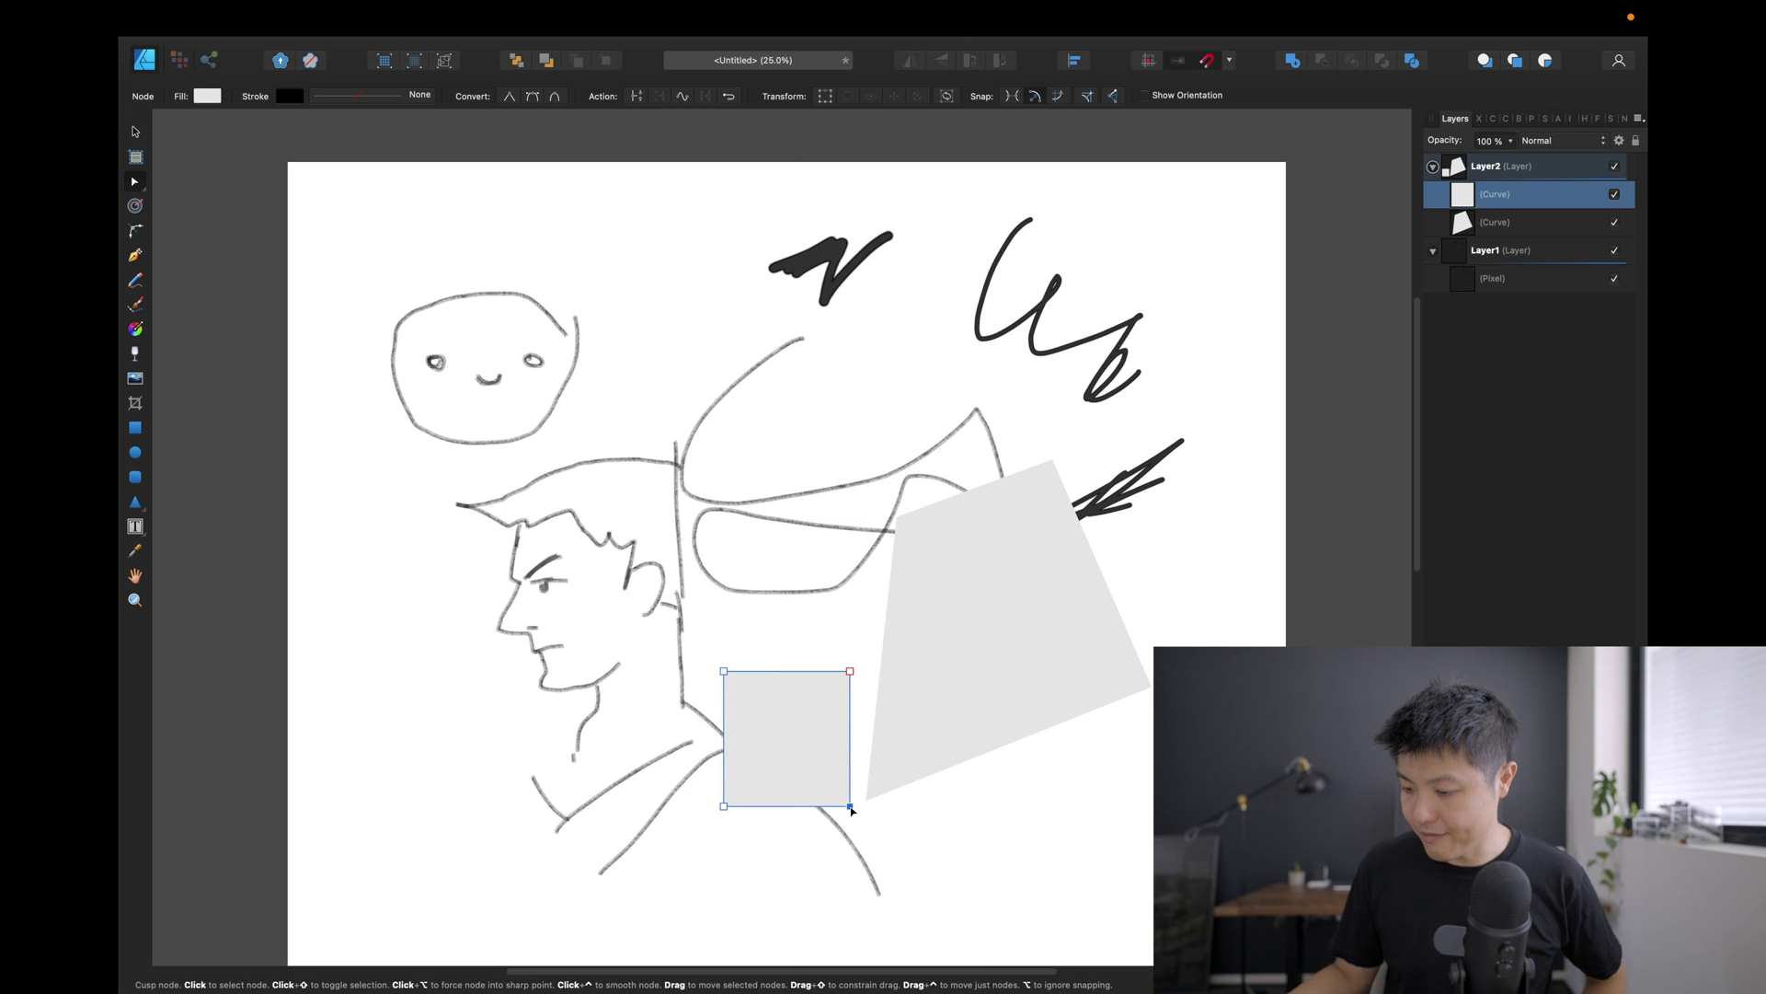
Snap the square's right corners onto the first face's left corners and raise its outer top corner.
{"action": "left_click_drag", "start_coordinate": [851, 807], "coordinate": [866, 801]}
{"action": "left_click_drag", "start_coordinate": [850, 671], "coordinate": [897, 517]}
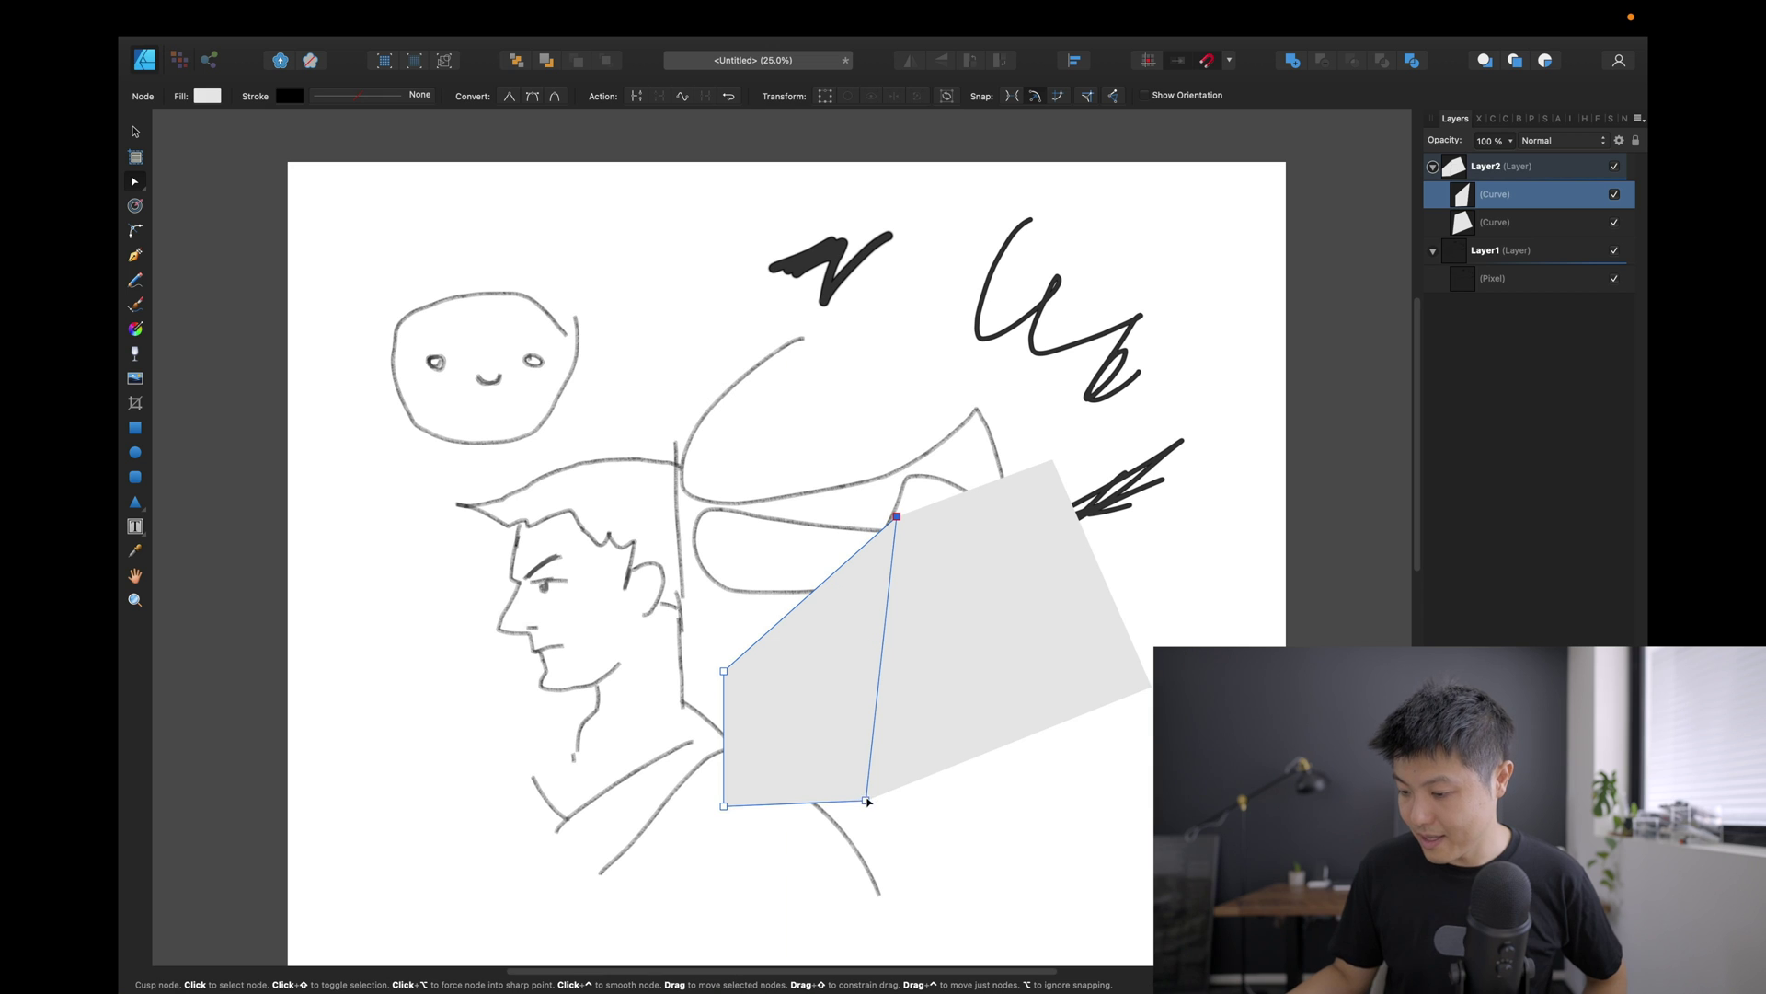
{"action": "left_click_drag", "start_coordinate": [866, 801], "coordinate": [865, 801]}
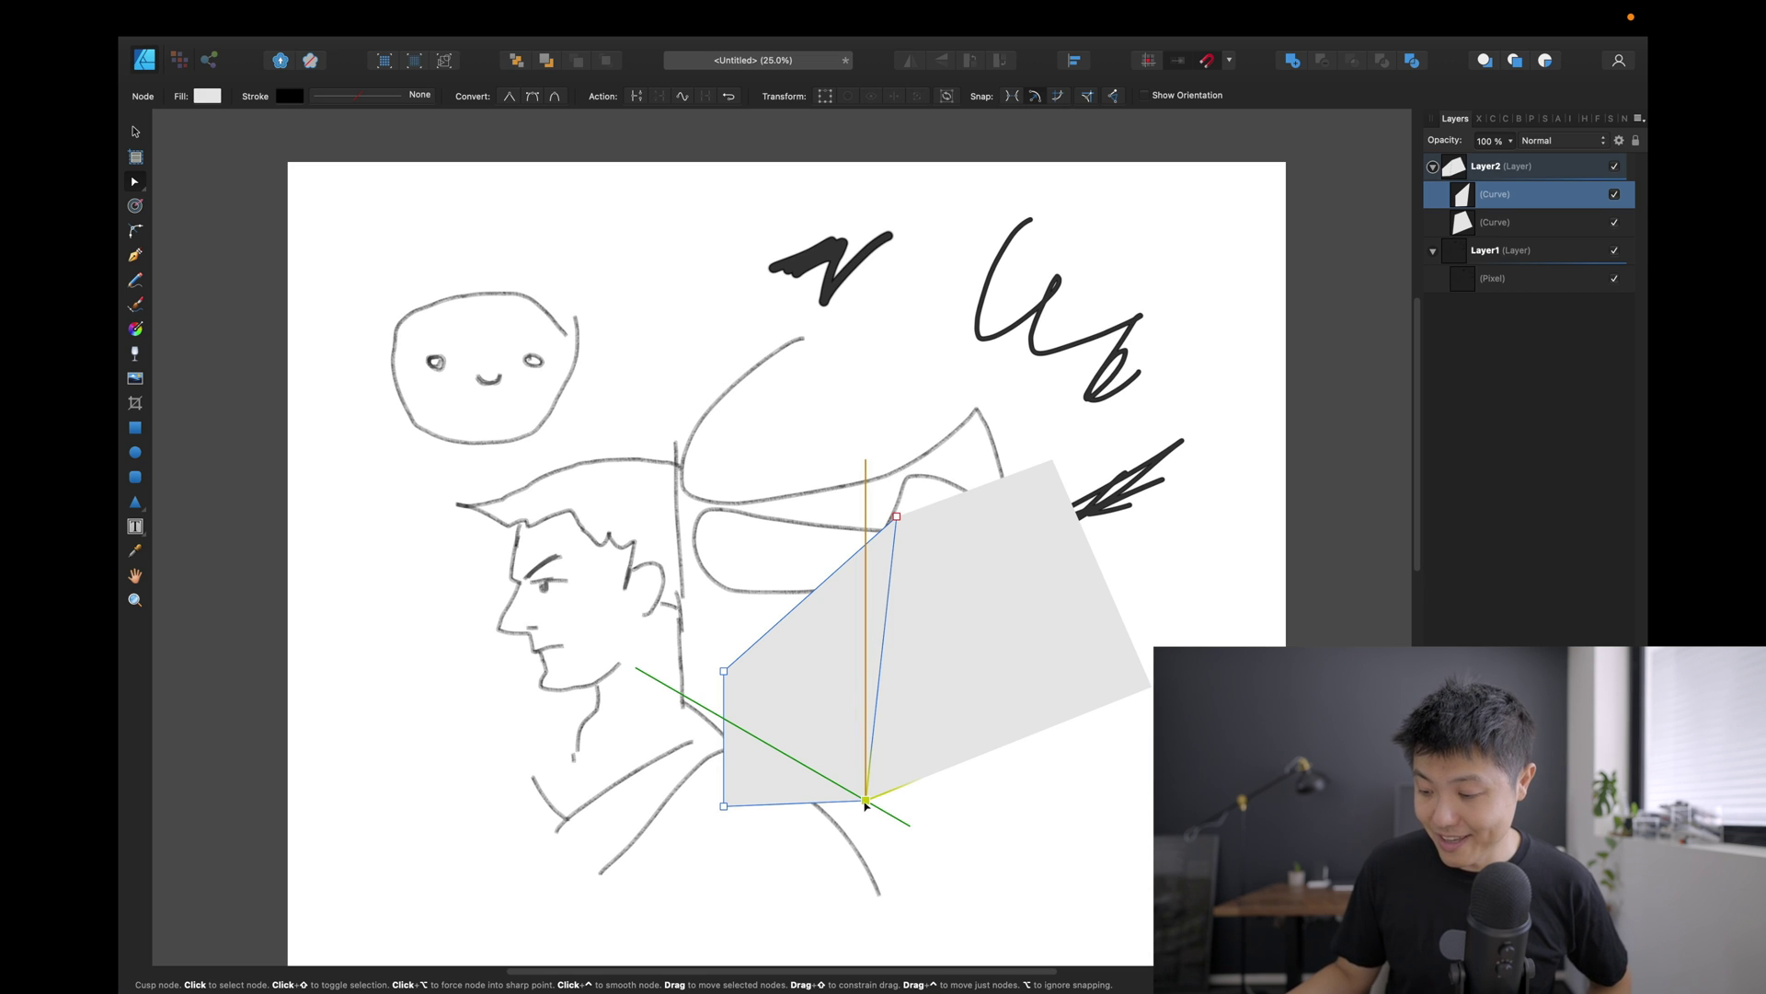
{"action": "left_click_drag", "start_coordinate": [862, 803], "coordinate": [867, 802]}
{"action": "mouse_move", "coordinate": [896, 516]}
{"action": "left_mouse_down"}
{"action": "mouse_move", "coordinate": [883, 526]}
{"action": "mouse_move", "coordinate": [896, 517]}
{"action": "left_mouse_up"}
{"action": "left_click_drag", "start_coordinate": [724, 671], "coordinate": [764, 612]}
{"action": "left_click", "coordinate": [1002, 508]}
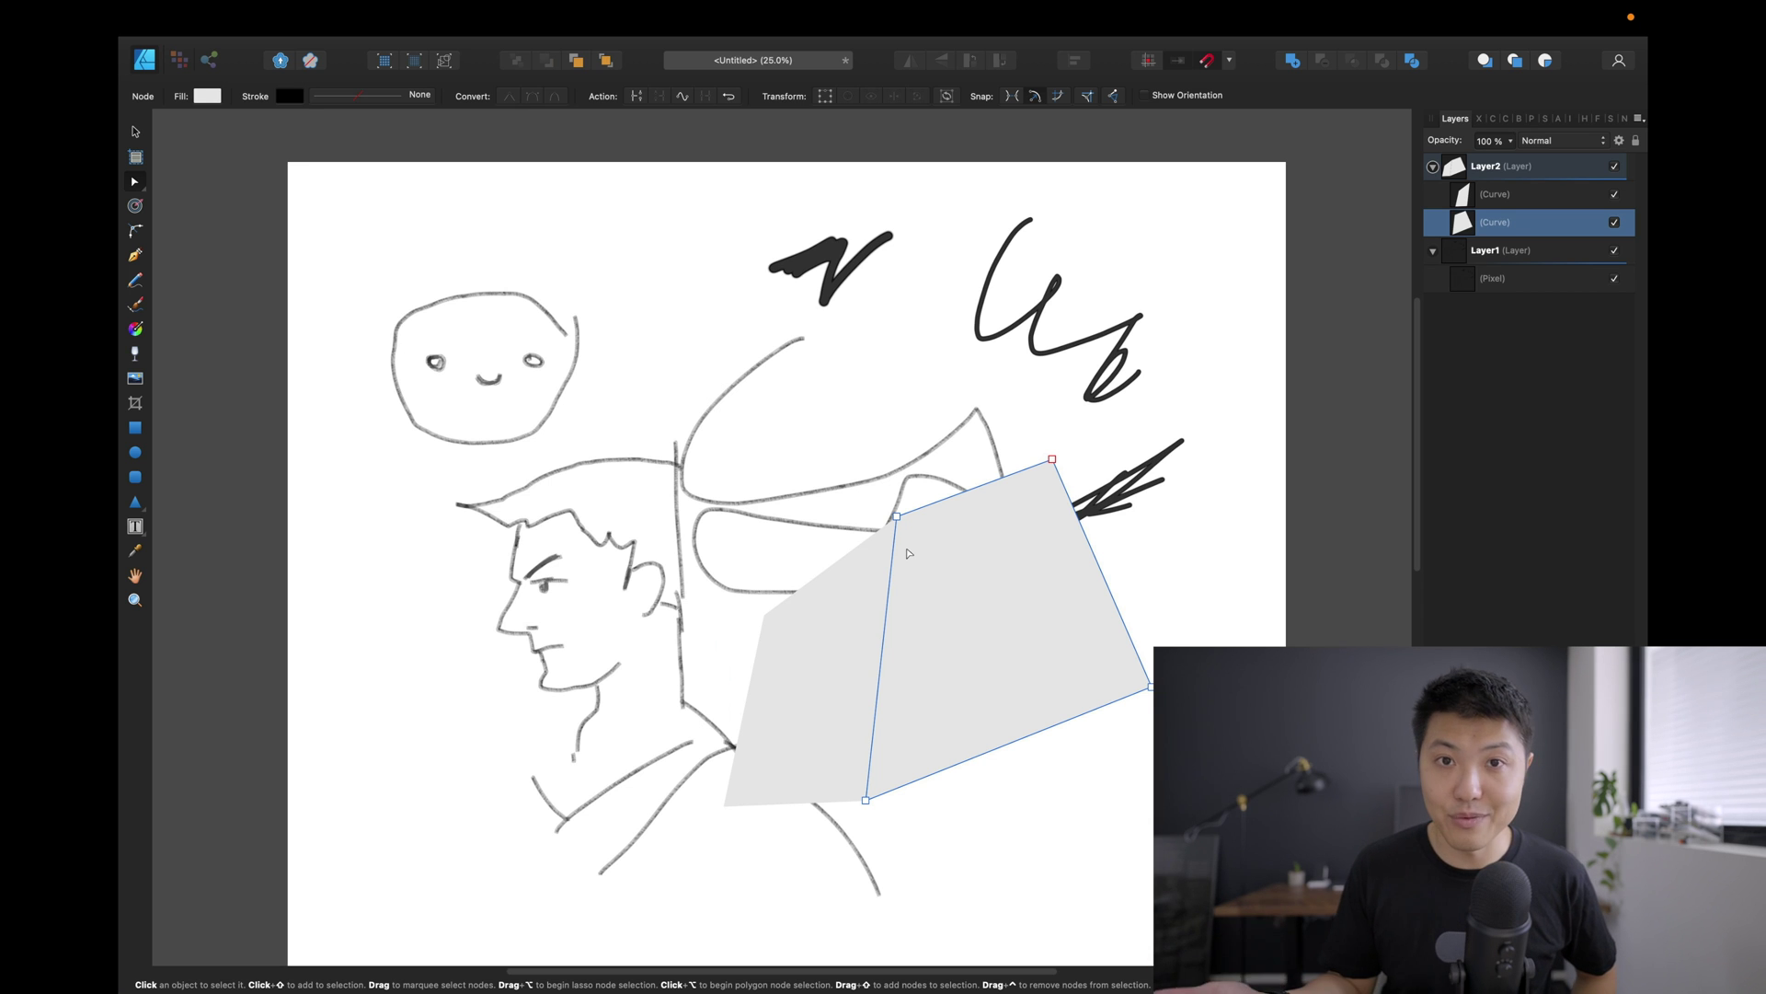
{"action": "left_click", "coordinate": [859, 615]}
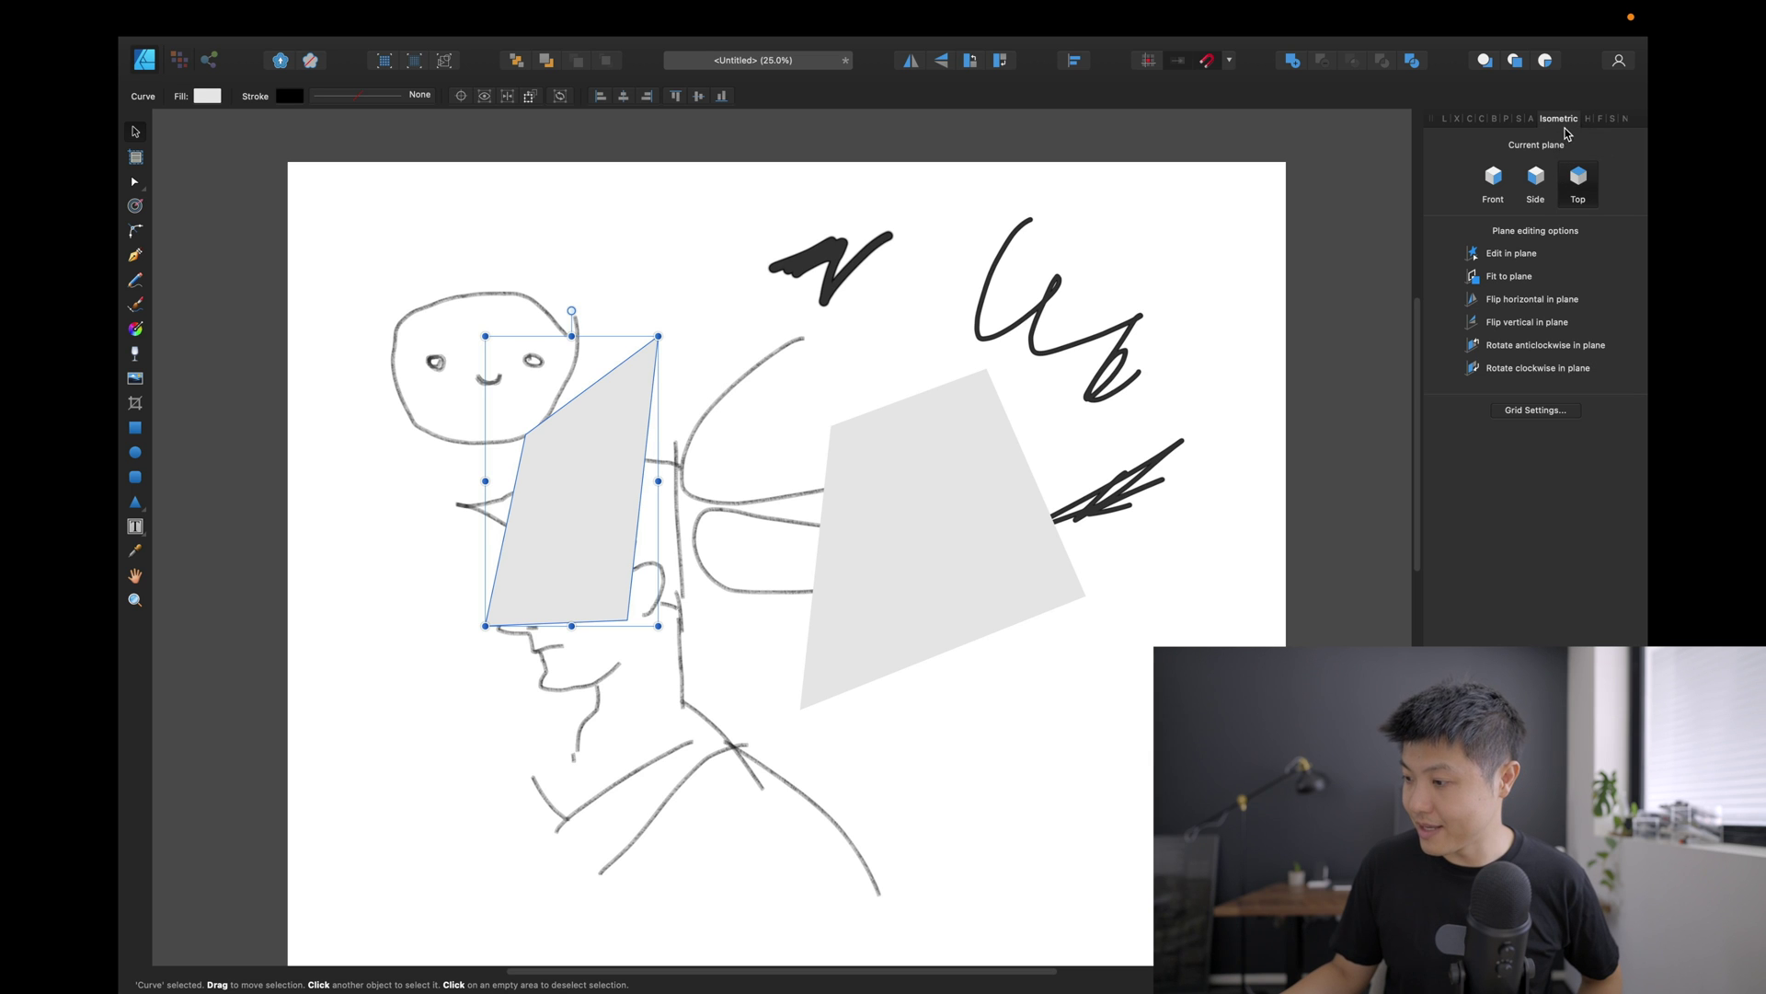
Show the grid and try the Dimetric, Oblique and Trimetric right grid types.
{"action": "left_click", "coordinate": [1533, 411]}
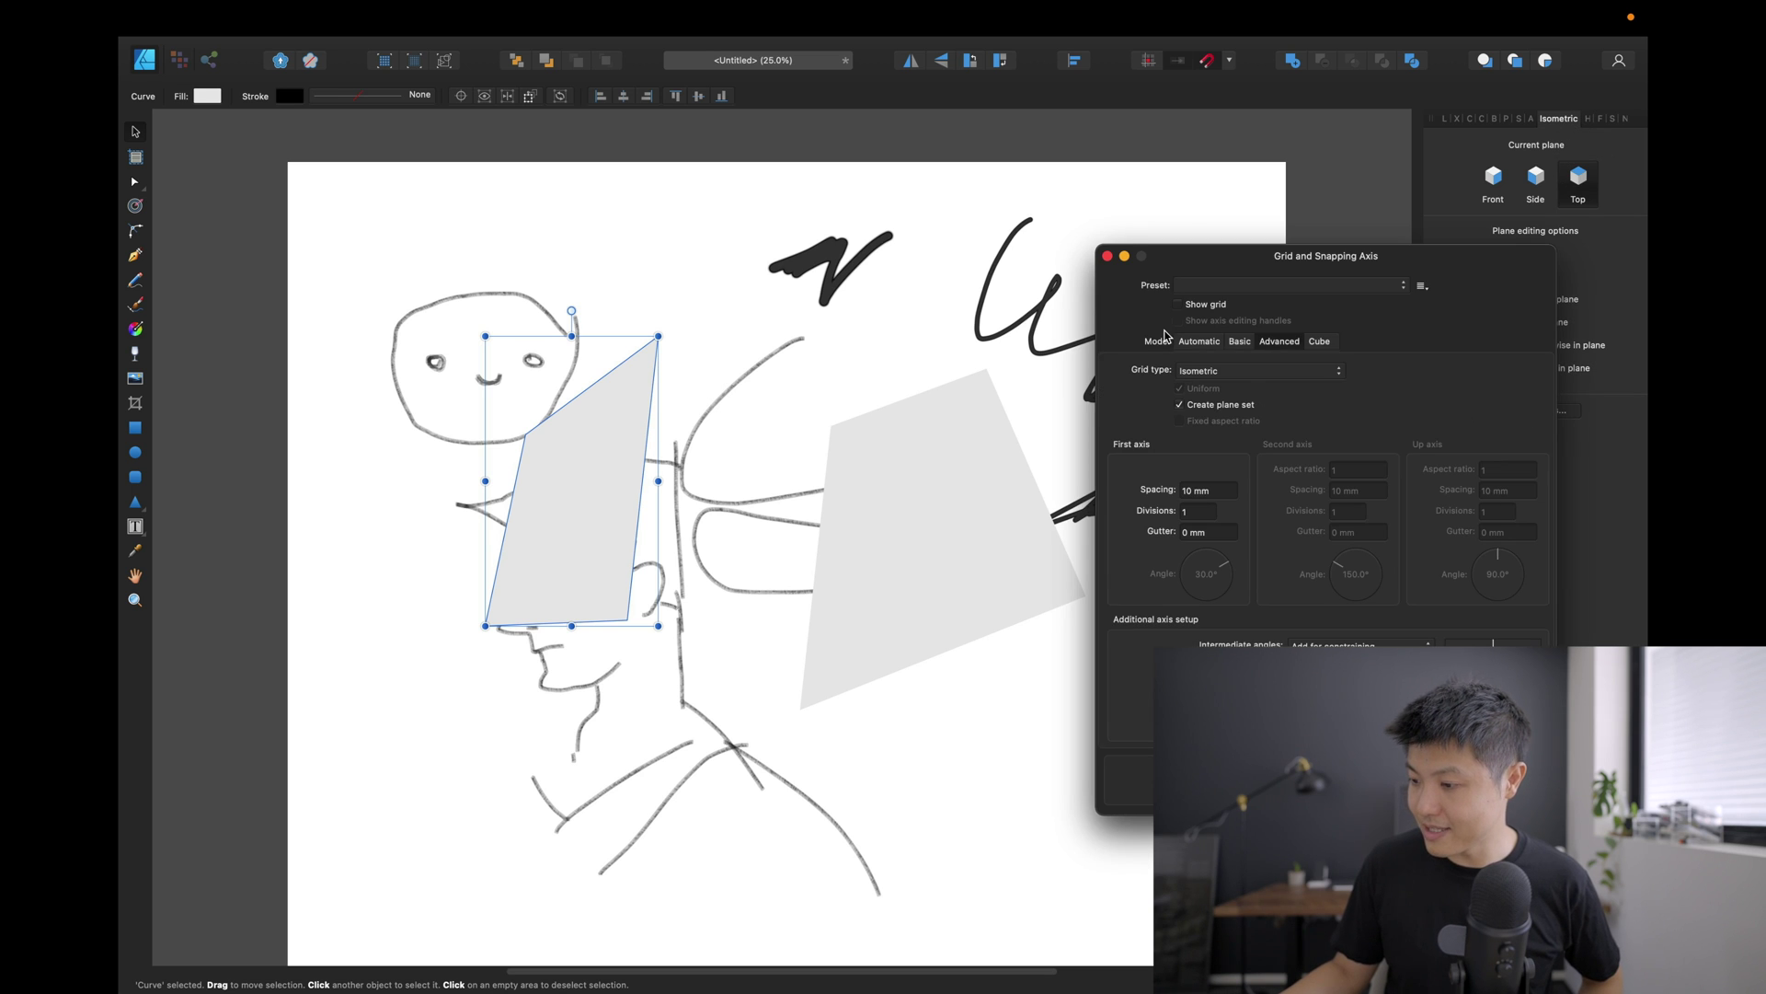
{"action": "left_click", "coordinate": [1179, 305]}
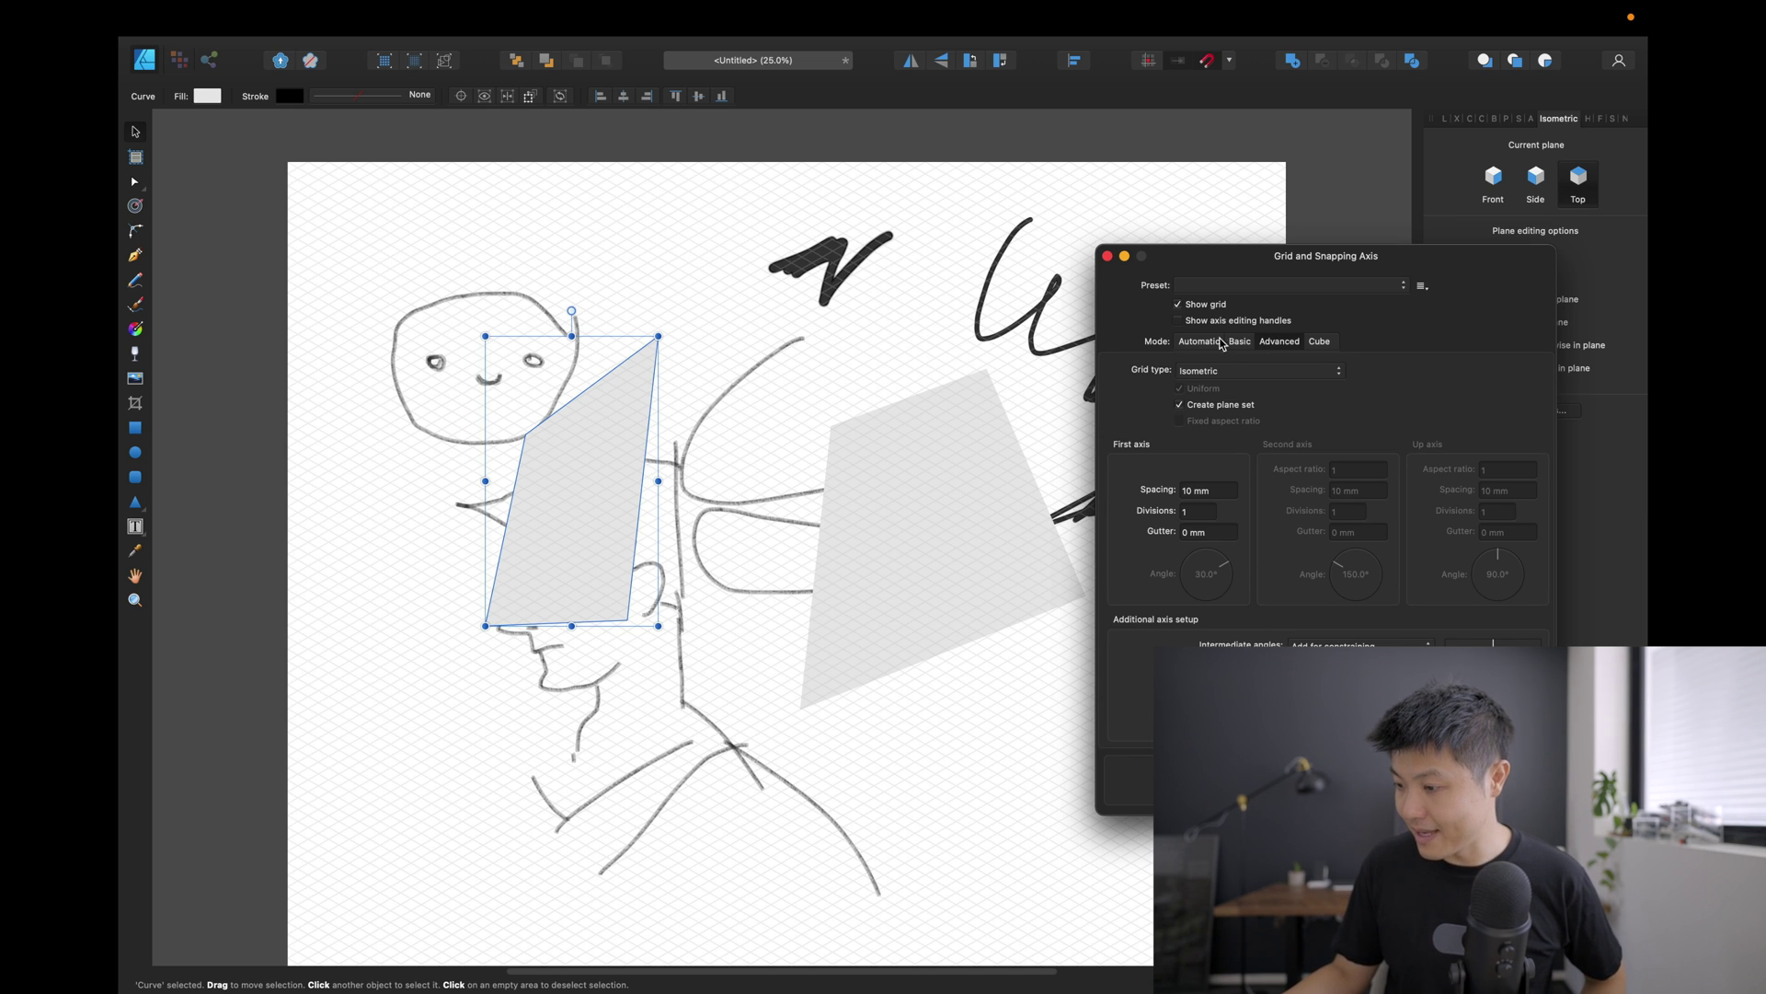
{"action": "left_click", "coordinate": [1253, 372]}
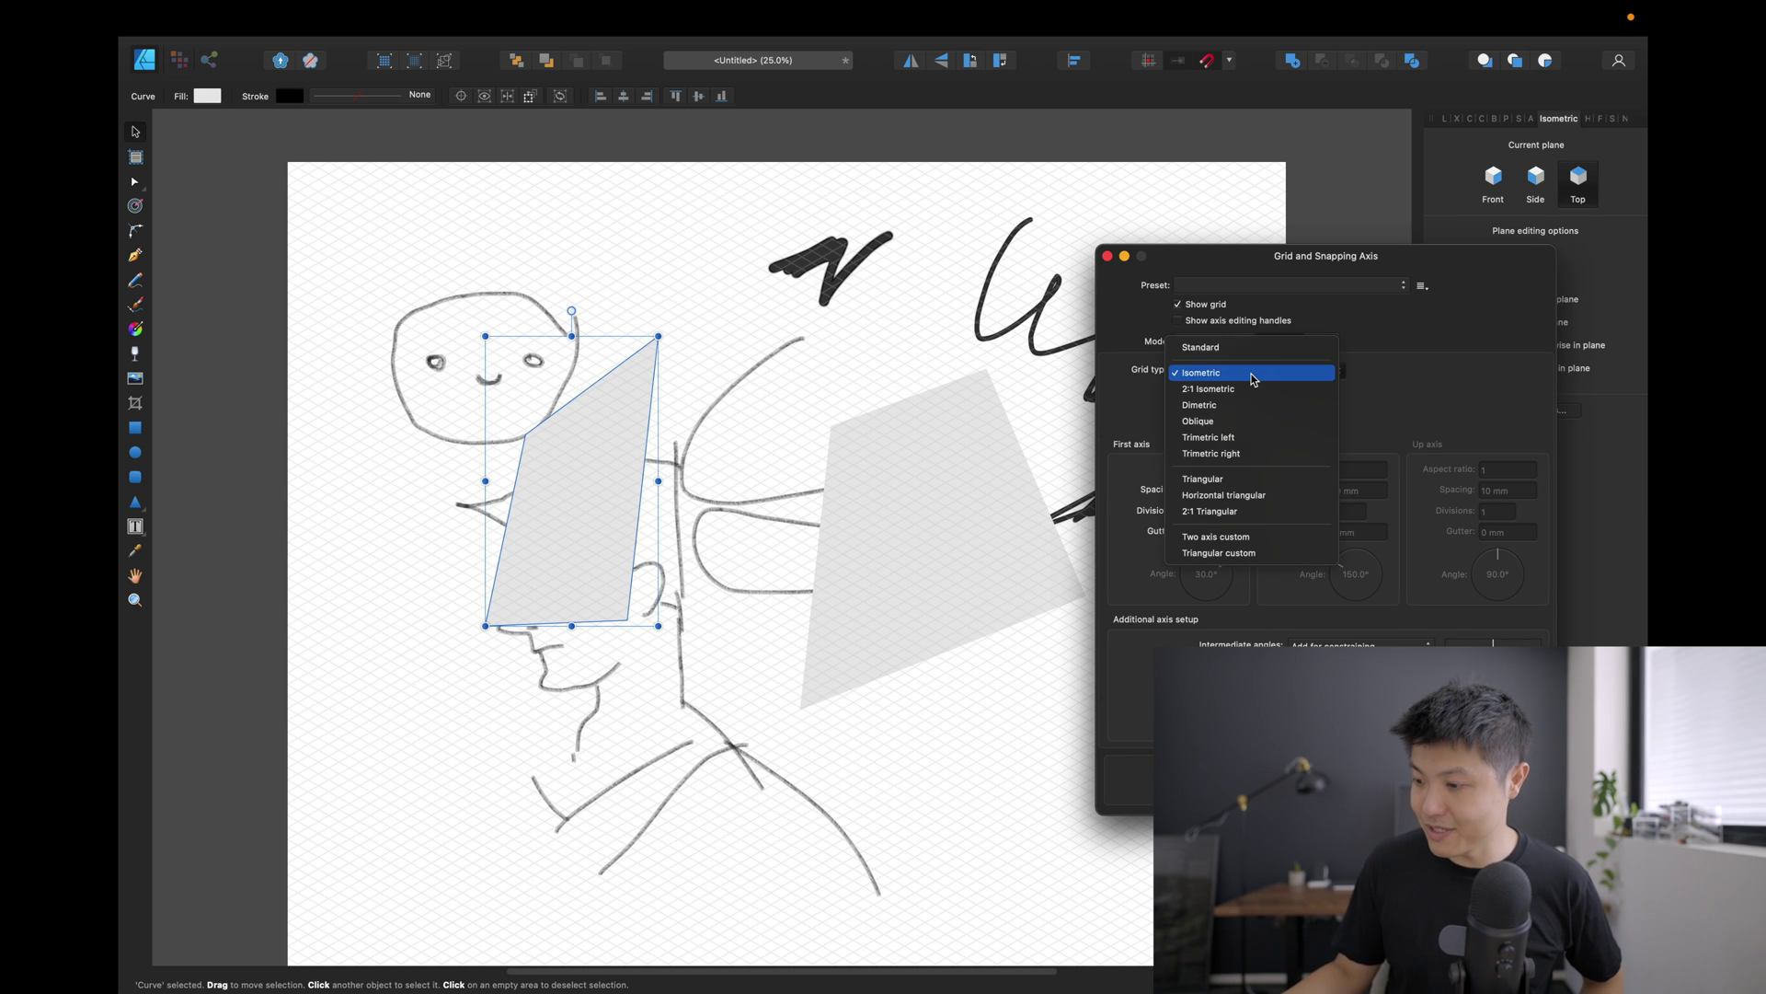
{"action": "left_click", "coordinate": [1225, 405]}
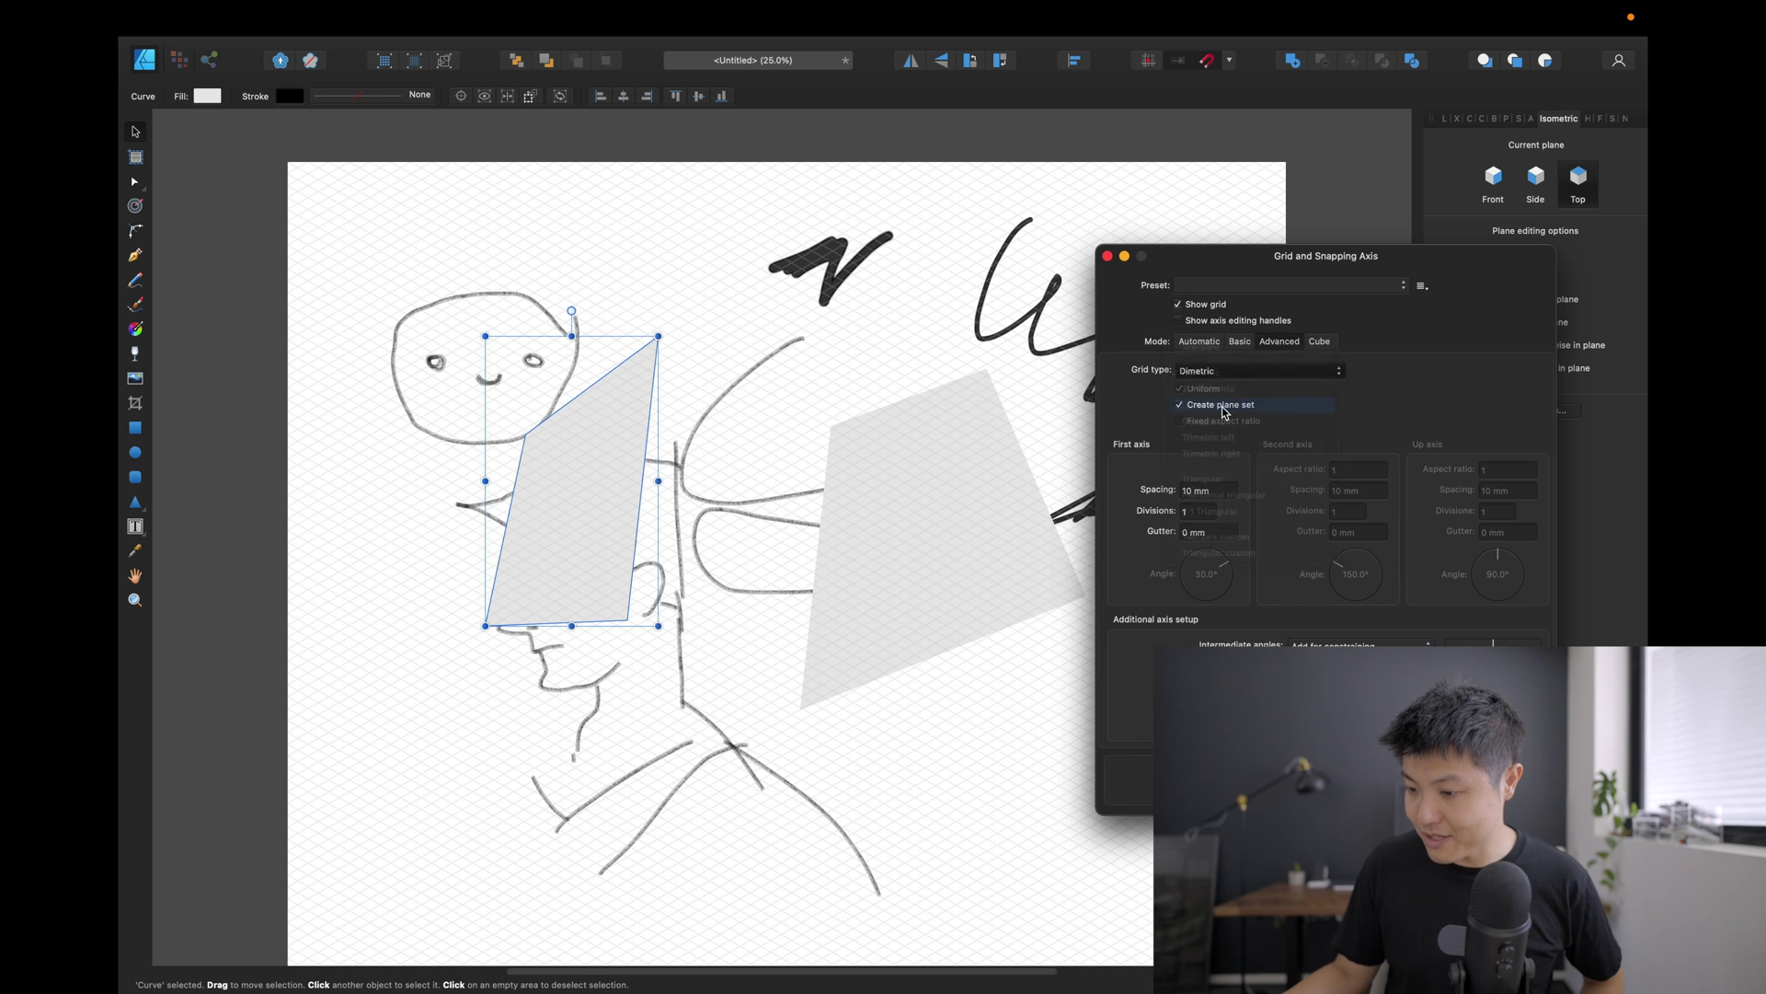
{"action": "left_click", "coordinate": [1232, 374]}
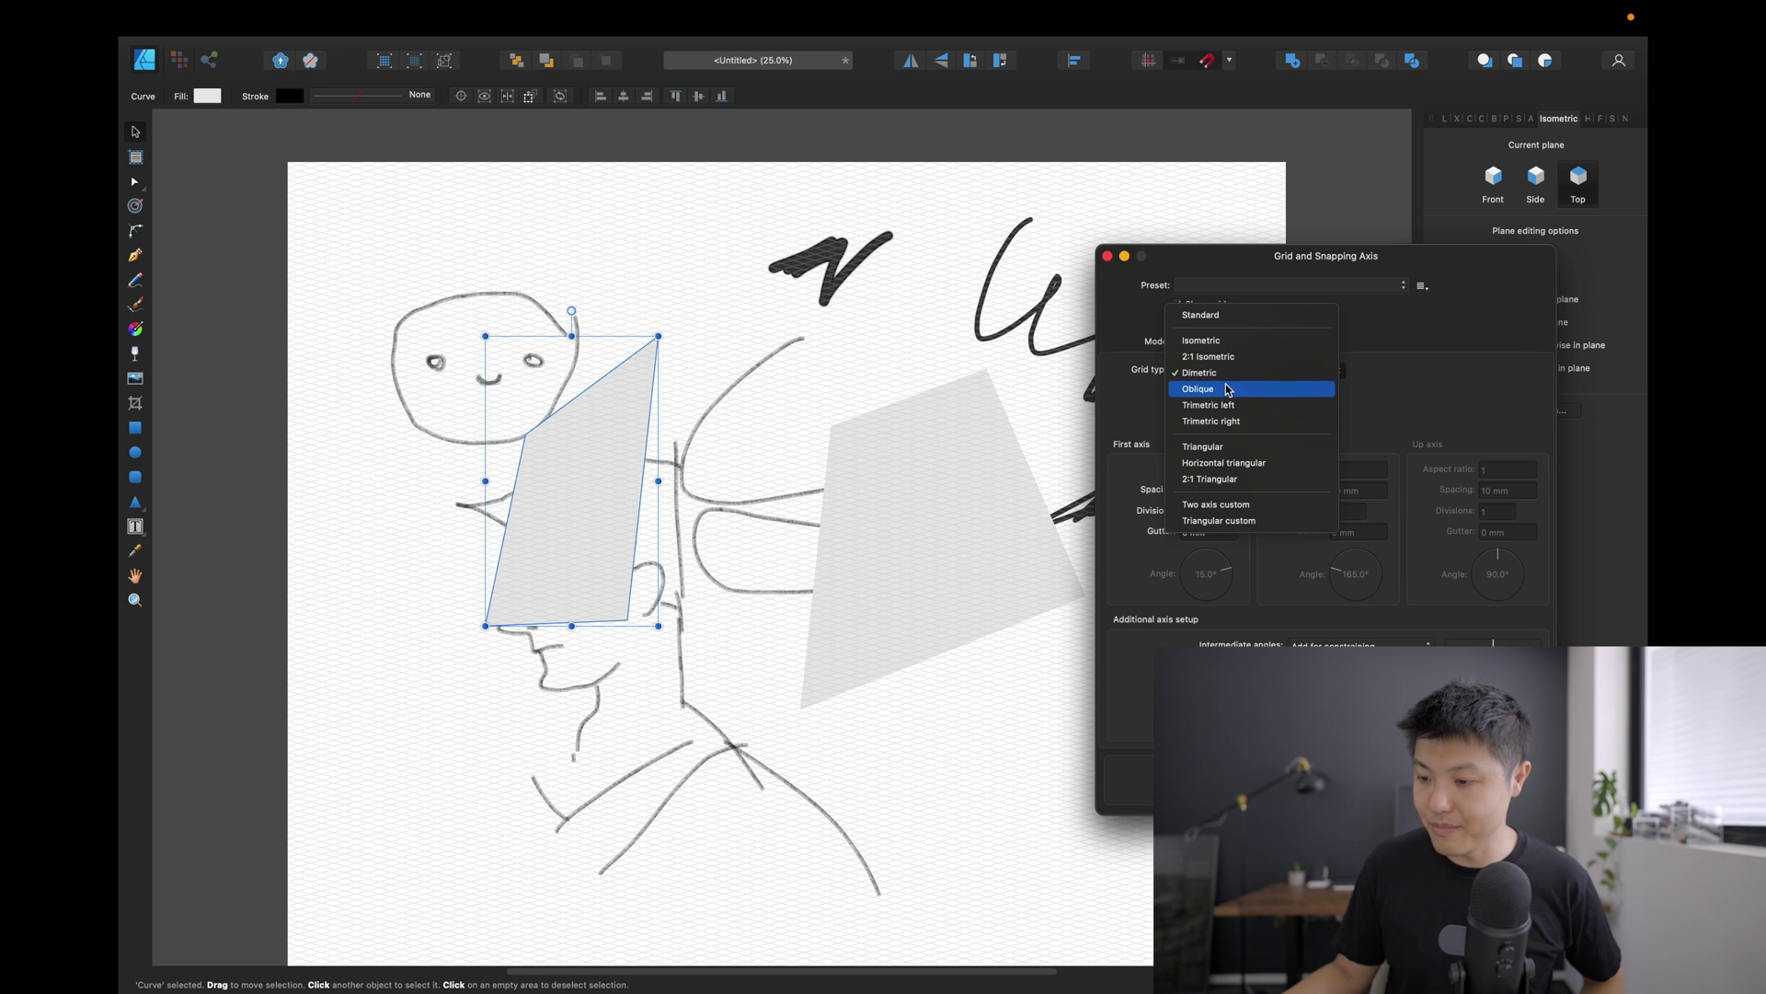
{"action": "left_click", "coordinate": [1229, 388]}
{"action": "left_click", "coordinate": [1236, 373]}
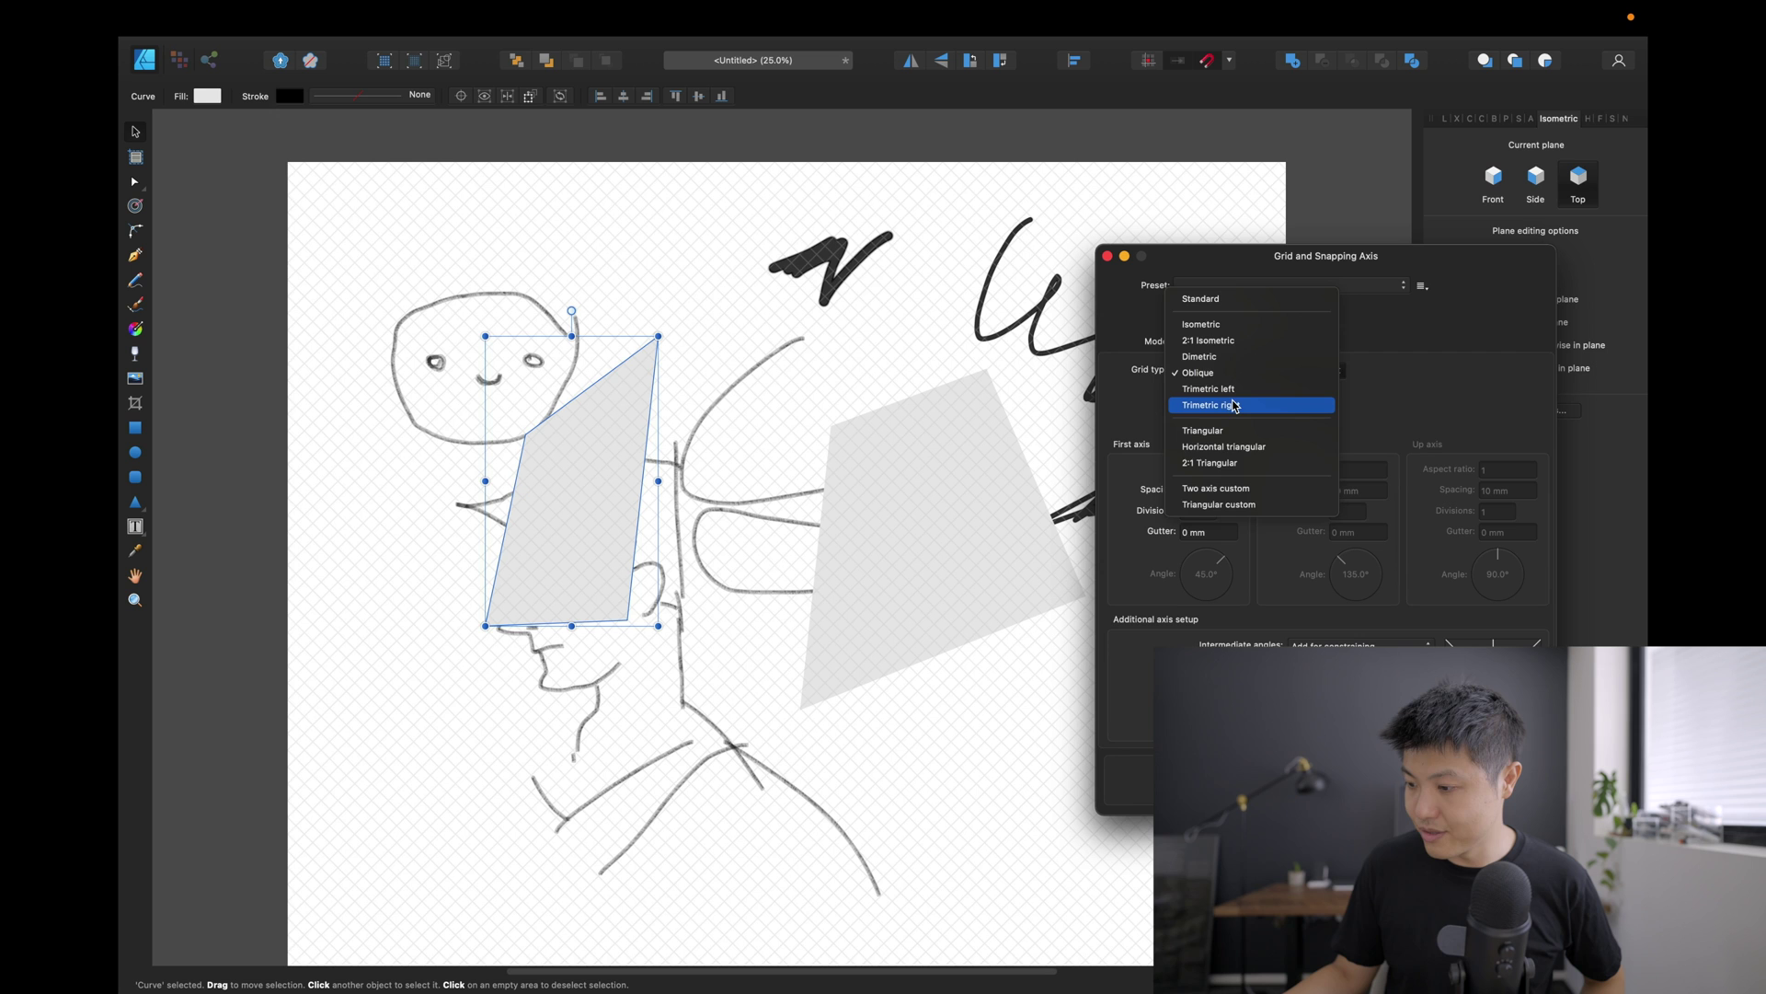
{"action": "left_click", "coordinate": [1235, 407]}
Try Trimetric left and right, set Triangular, then switch the grid back to Isometric.
{"action": "left_click", "coordinate": [1241, 374]}
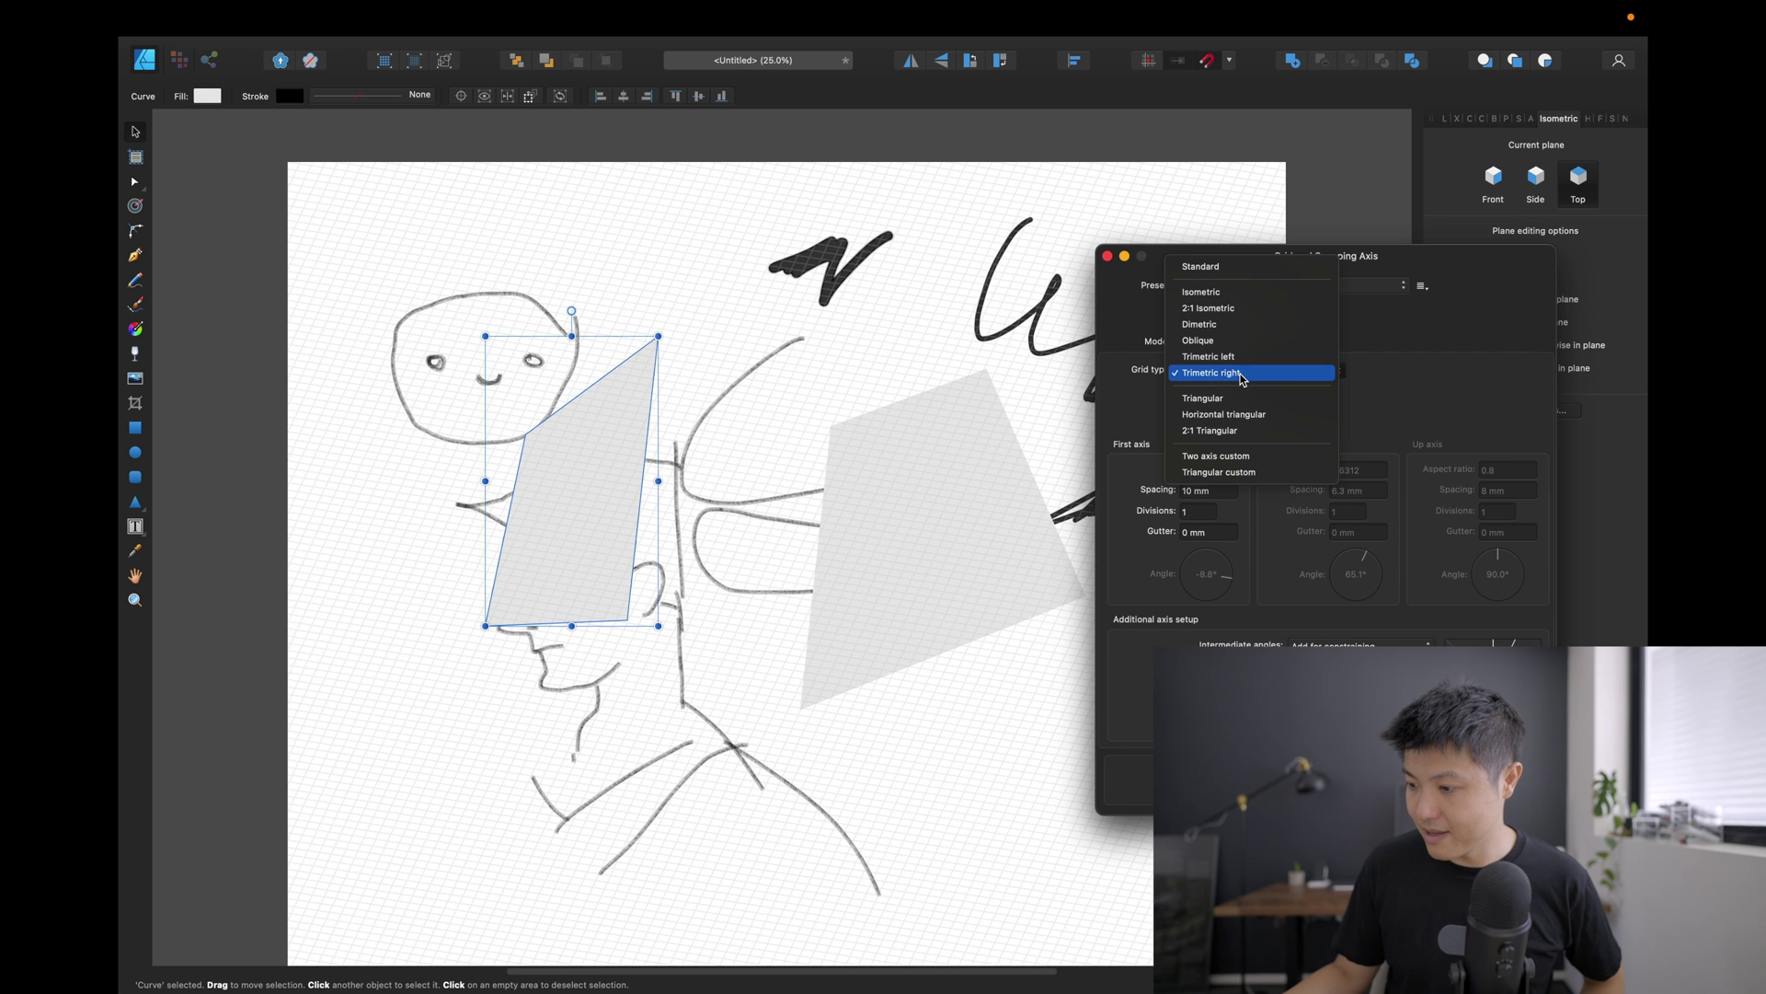
{"action": "left_click", "coordinate": [1237, 357]}
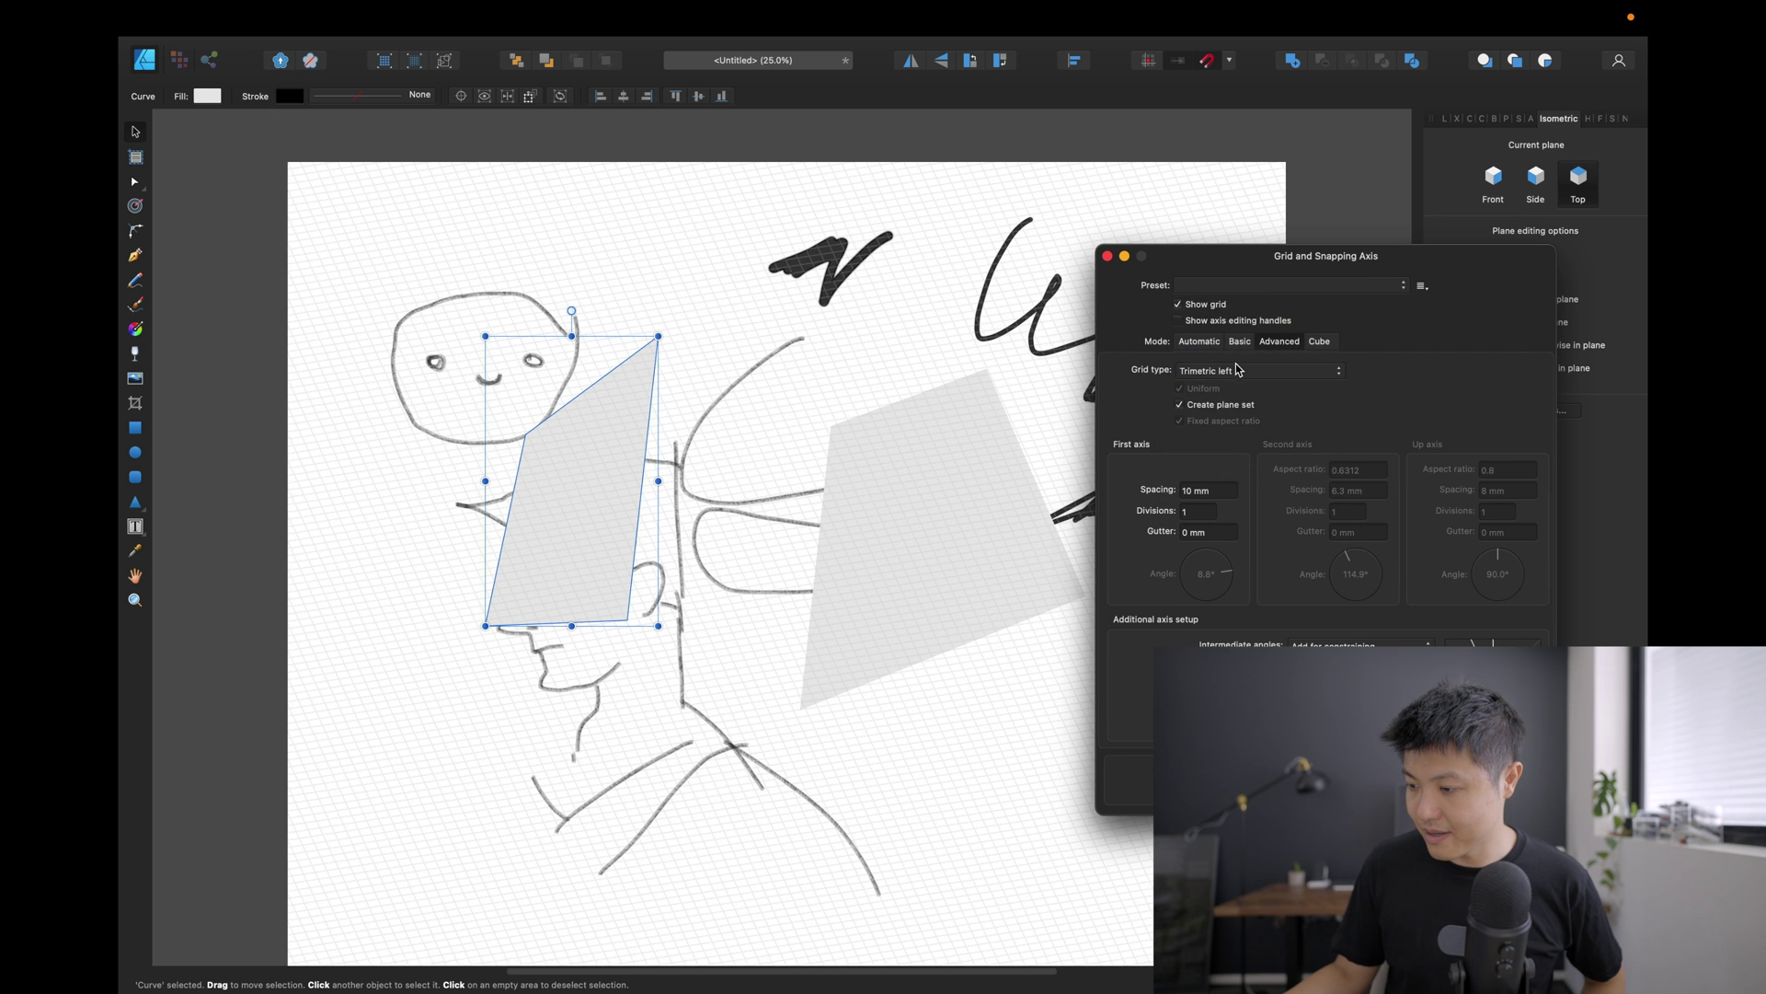
{"action": "left_click", "coordinate": [1239, 375]}
{"action": "left_click", "coordinate": [1239, 390]}
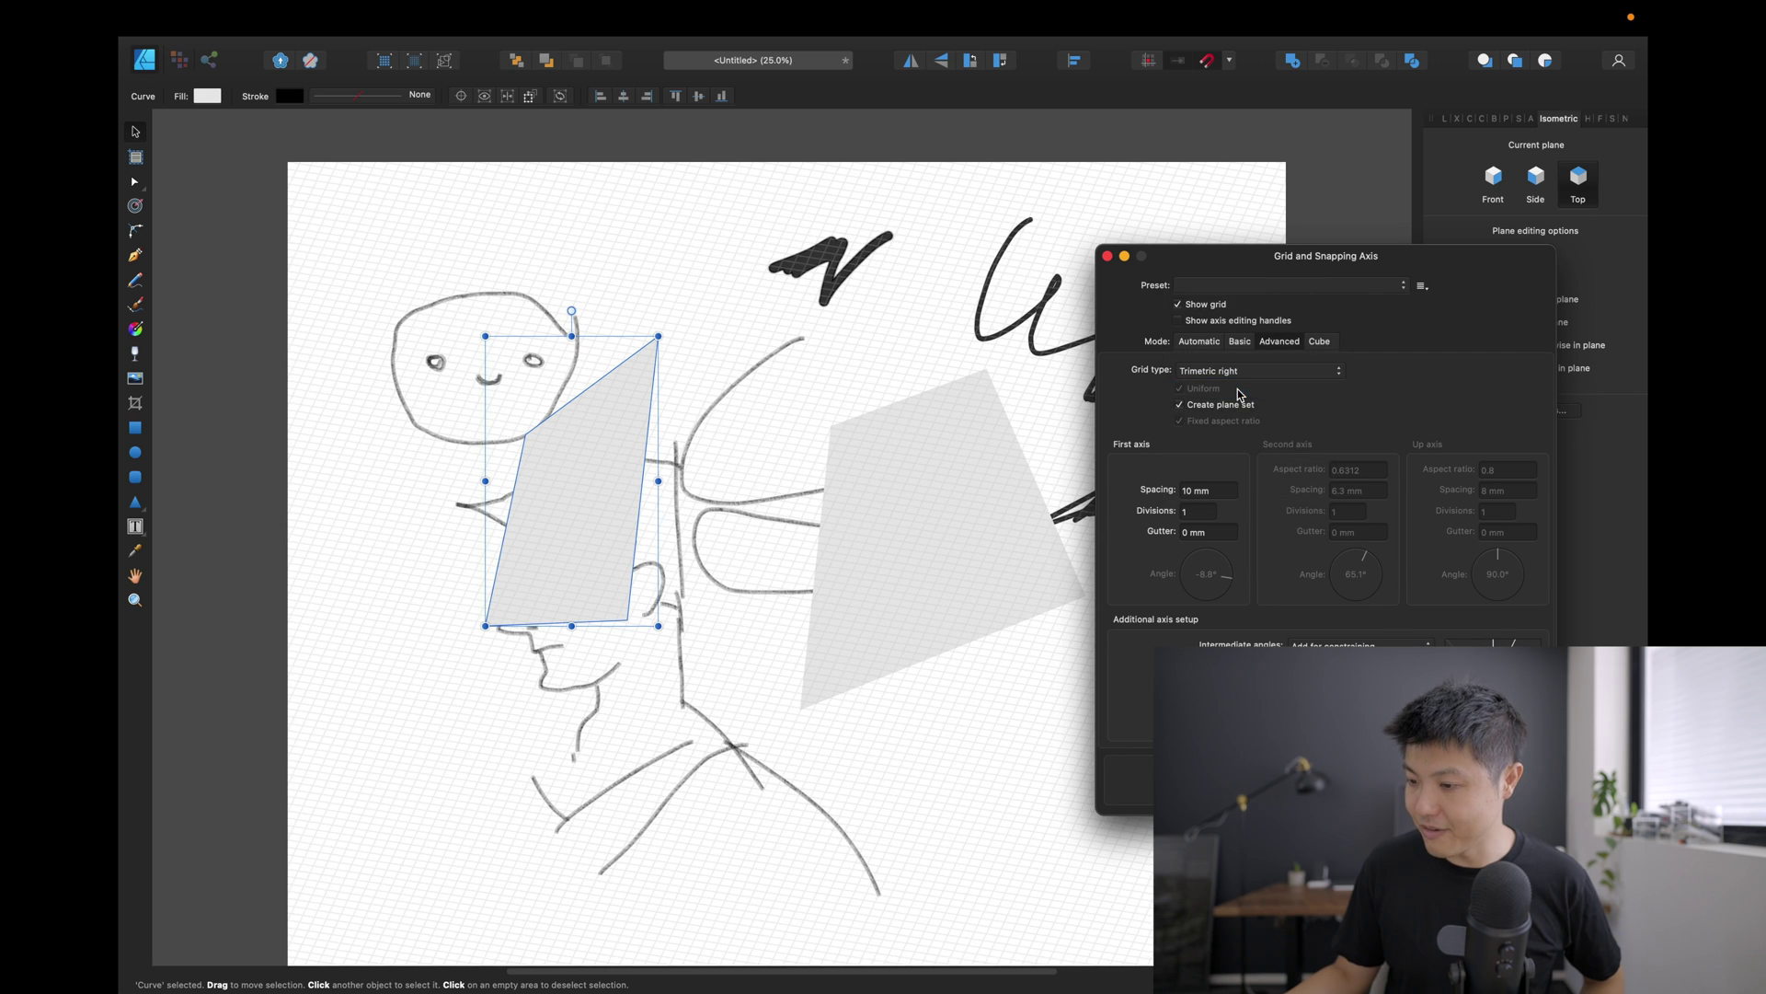
{"action": "left_click", "coordinate": [1235, 384]}
{"action": "left_click", "coordinate": [1241, 402]}
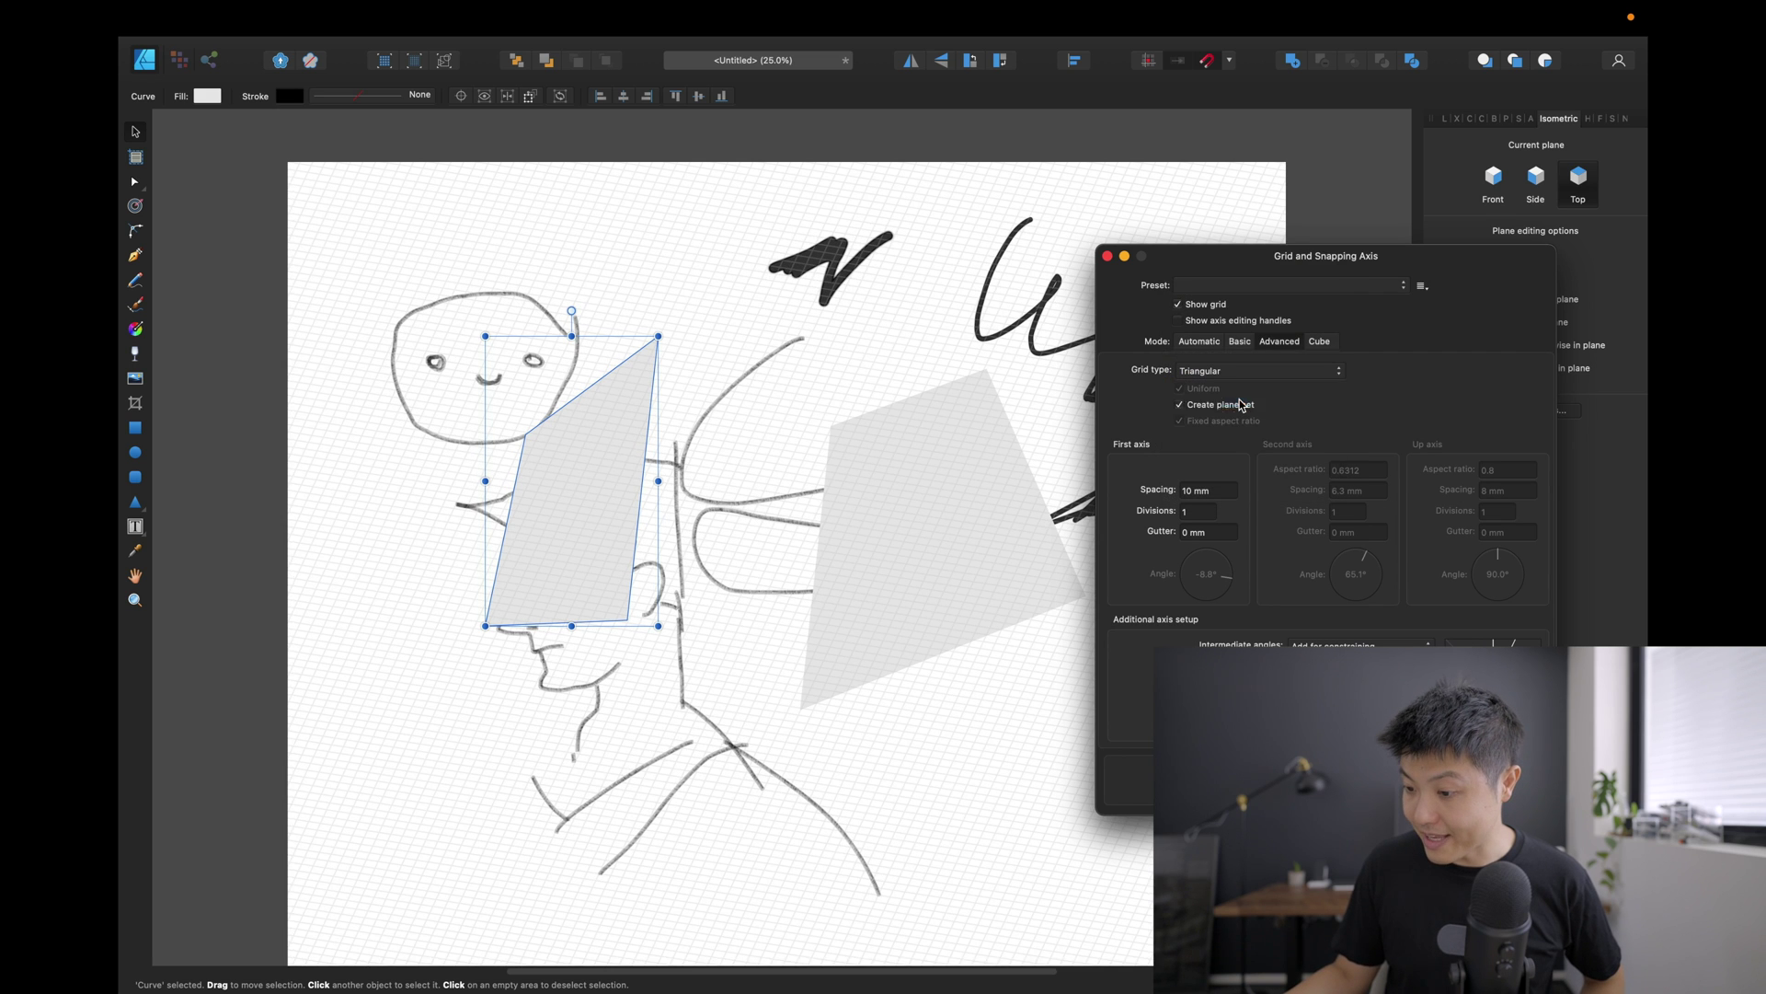
{"action": "left_click", "coordinate": [1238, 368]}
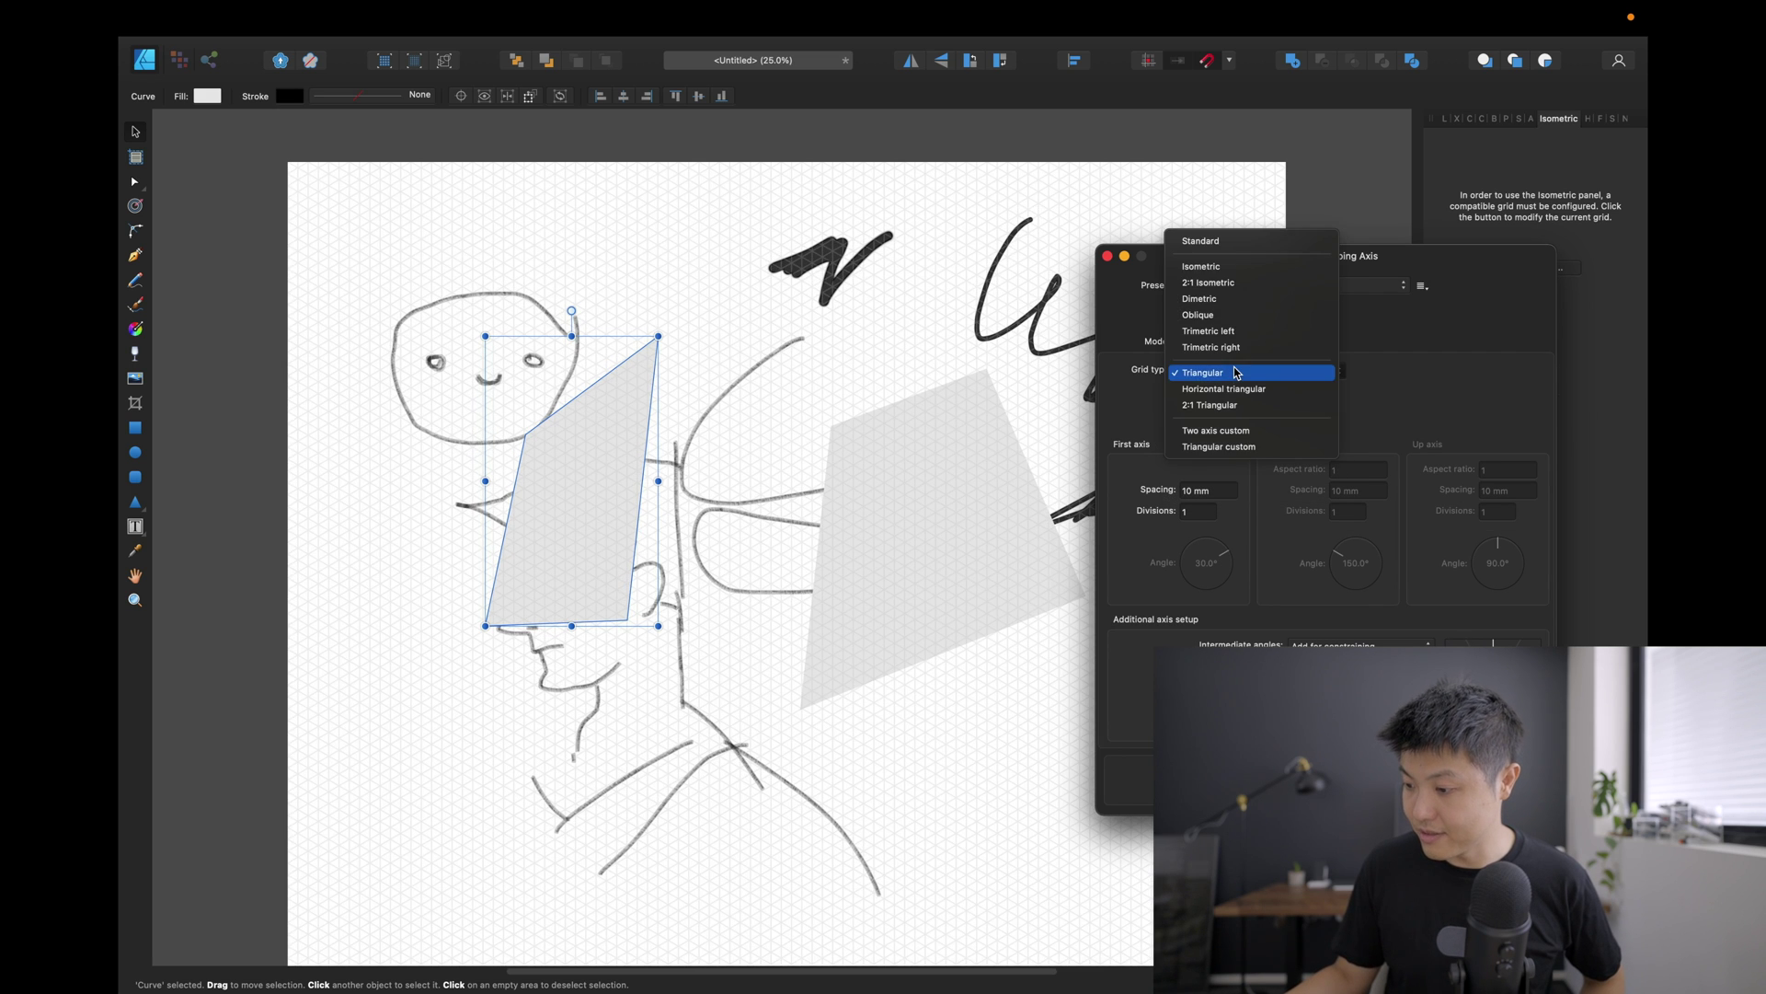
{"action": "left_click", "coordinate": [1239, 432]}
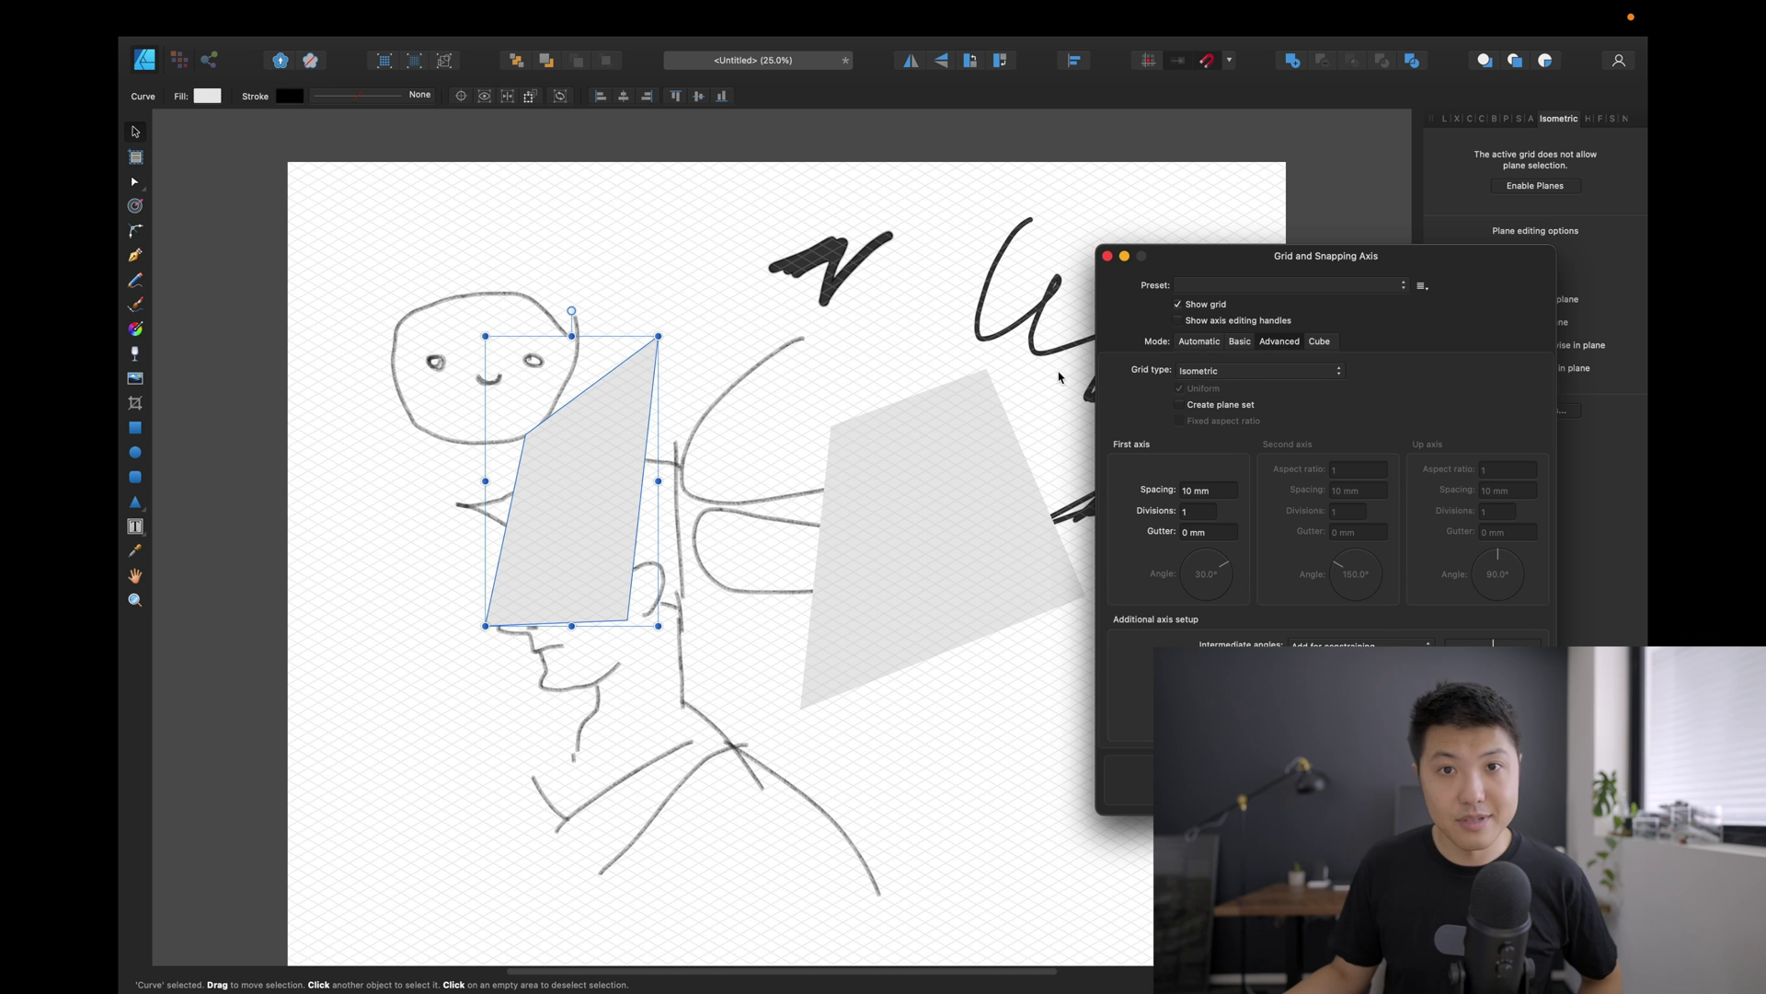
Zoom in on the grey shape and move it down and to the right.
{"action": "left_click", "coordinate": [134, 600]}
{"action": "left_click", "coordinate": [1058, 745]}
{"action": "left_click", "coordinate": [509, 272]}
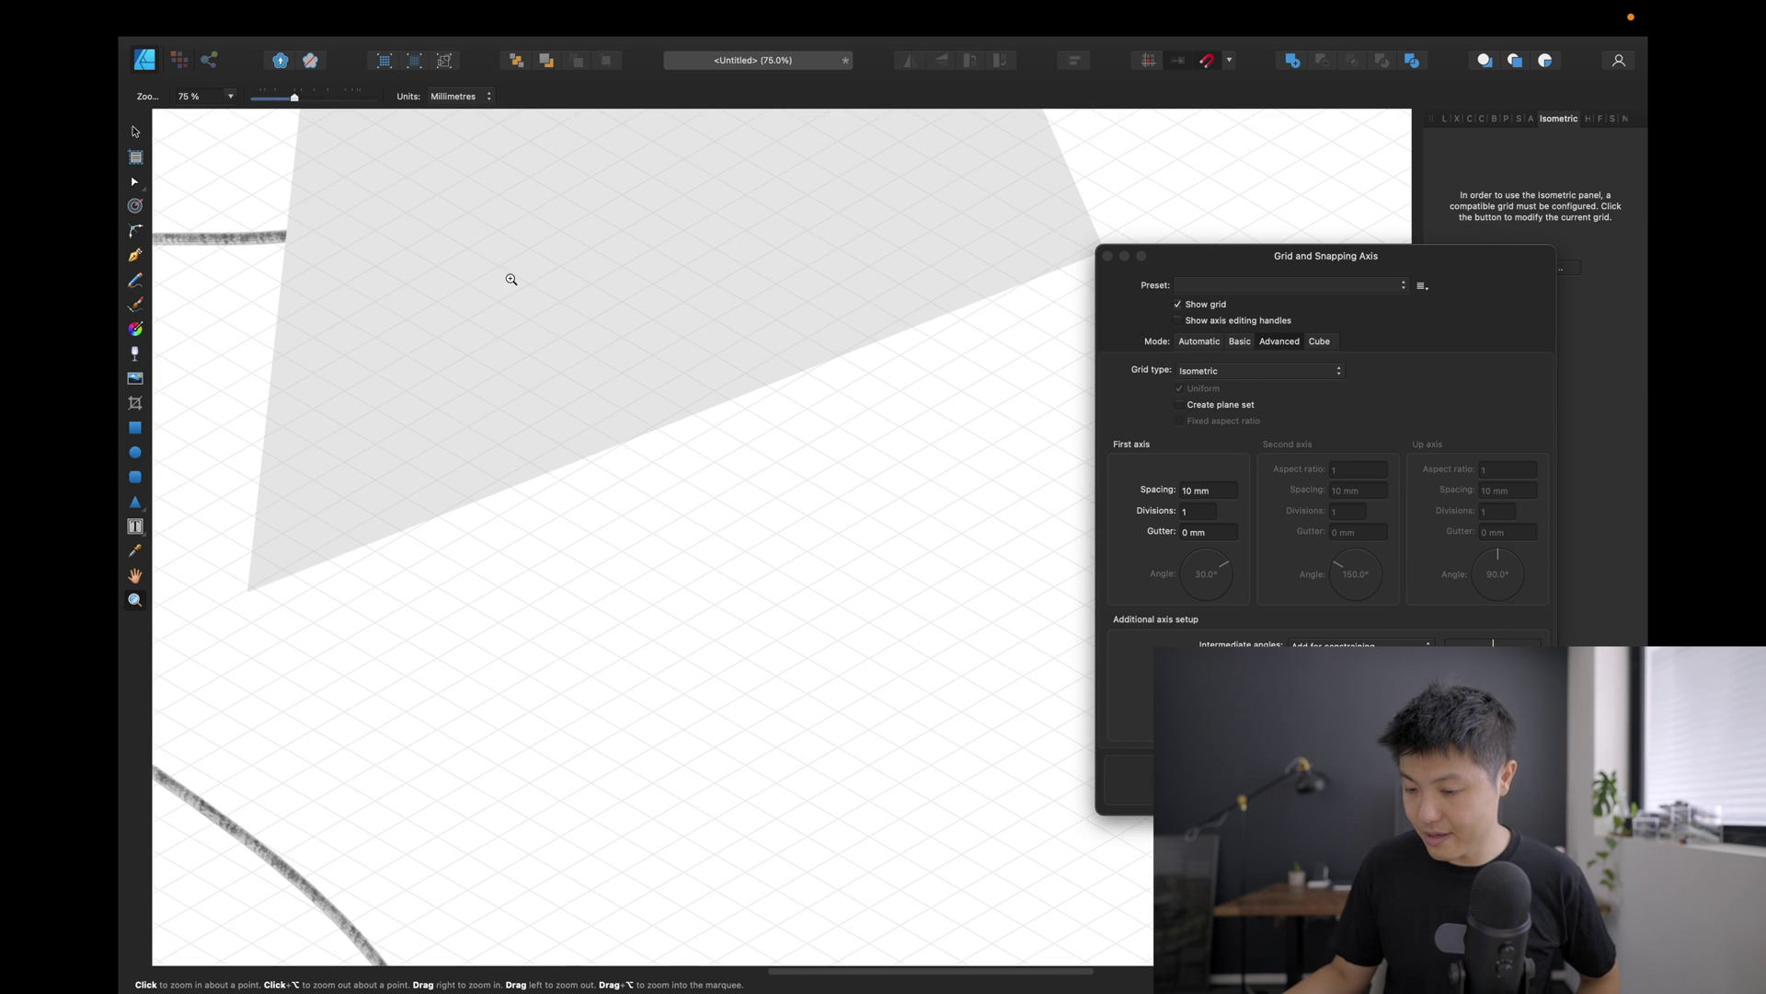
{"action": "left_click", "coordinate": [135, 134]}
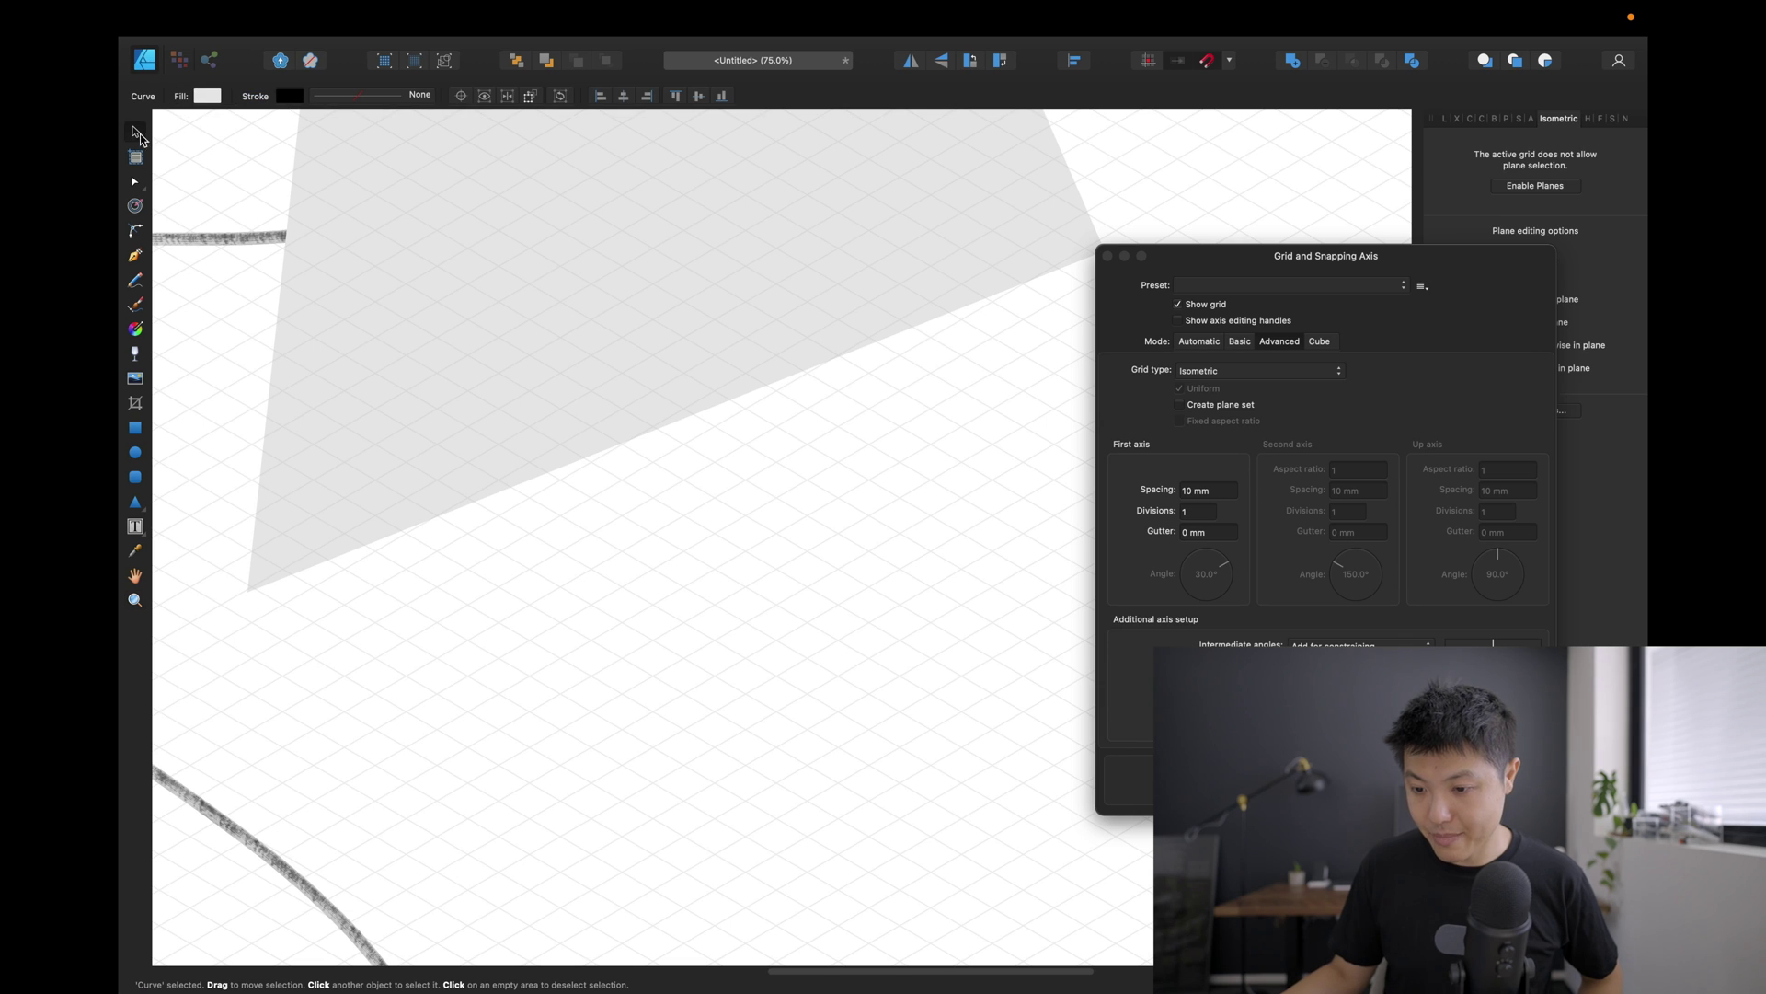
{"action": "left_click", "coordinate": [497, 252]}
{"action": "left_click_drag", "start_coordinate": [497, 252], "coordinate": [711, 559]}
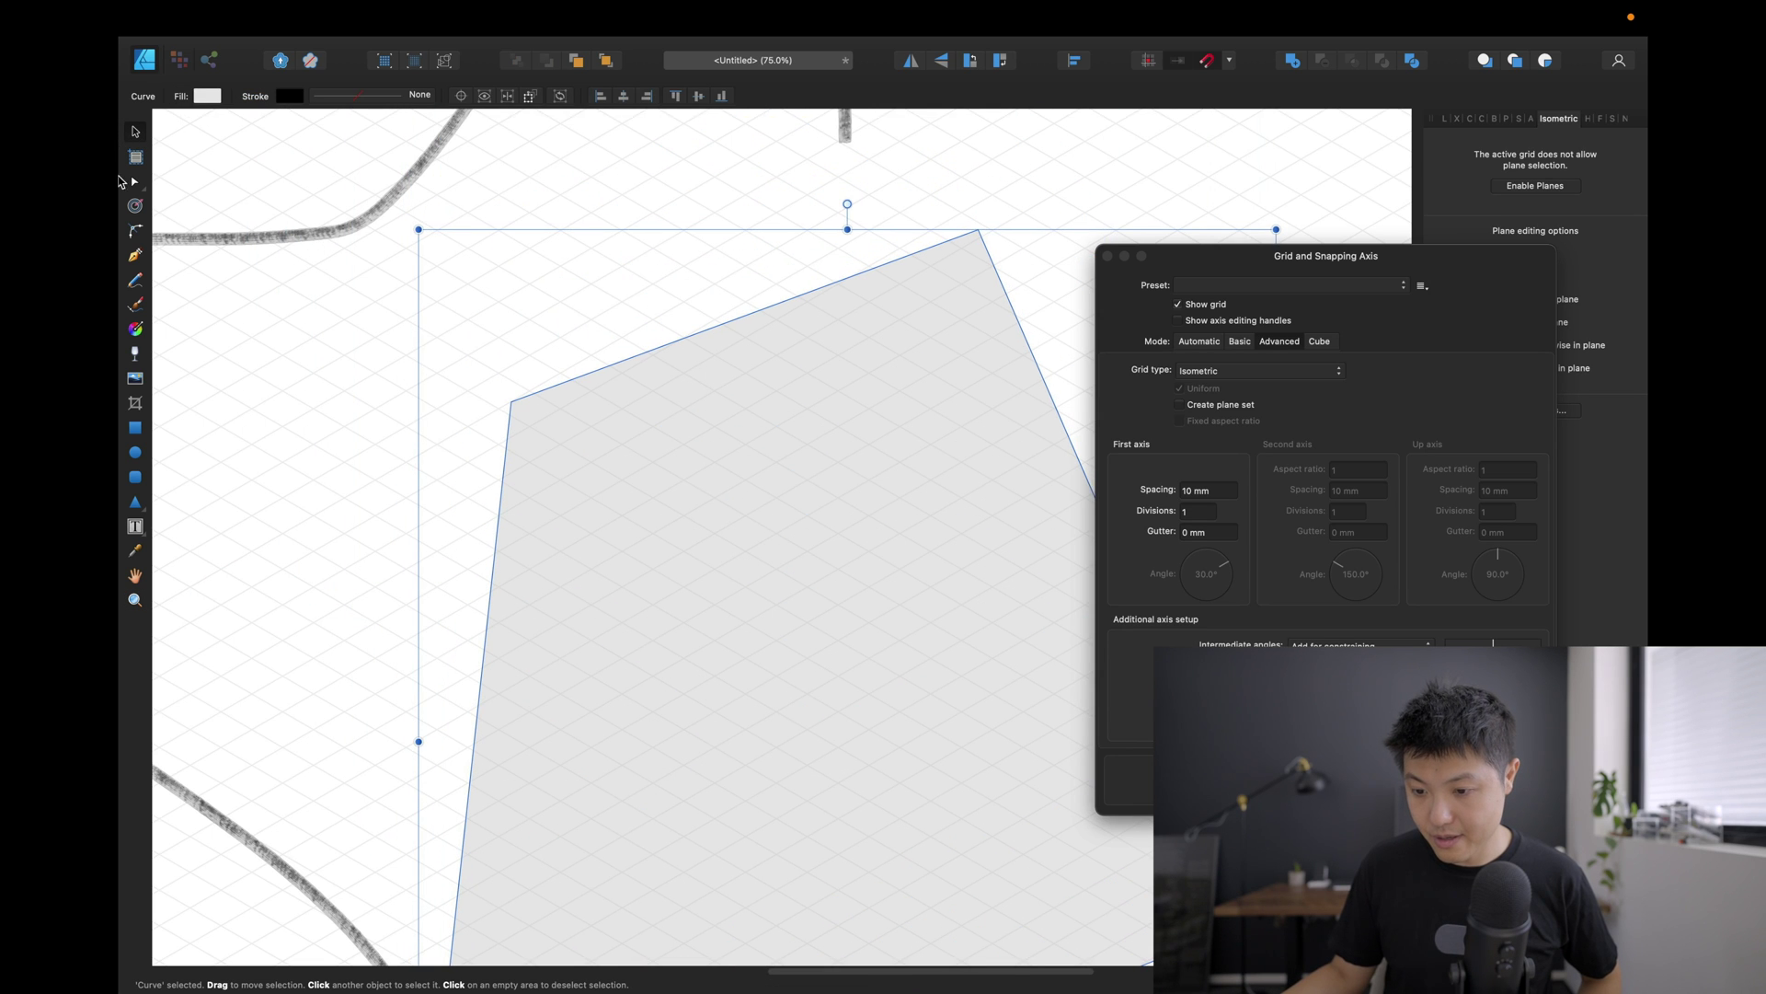
Snap the shape's corners onto isometric grid points to form a flat top-face parallelogram.
{"action": "left_click", "coordinate": [134, 183]}
{"action": "left_click_drag", "start_coordinate": [512, 402], "coordinate": [468, 426]}
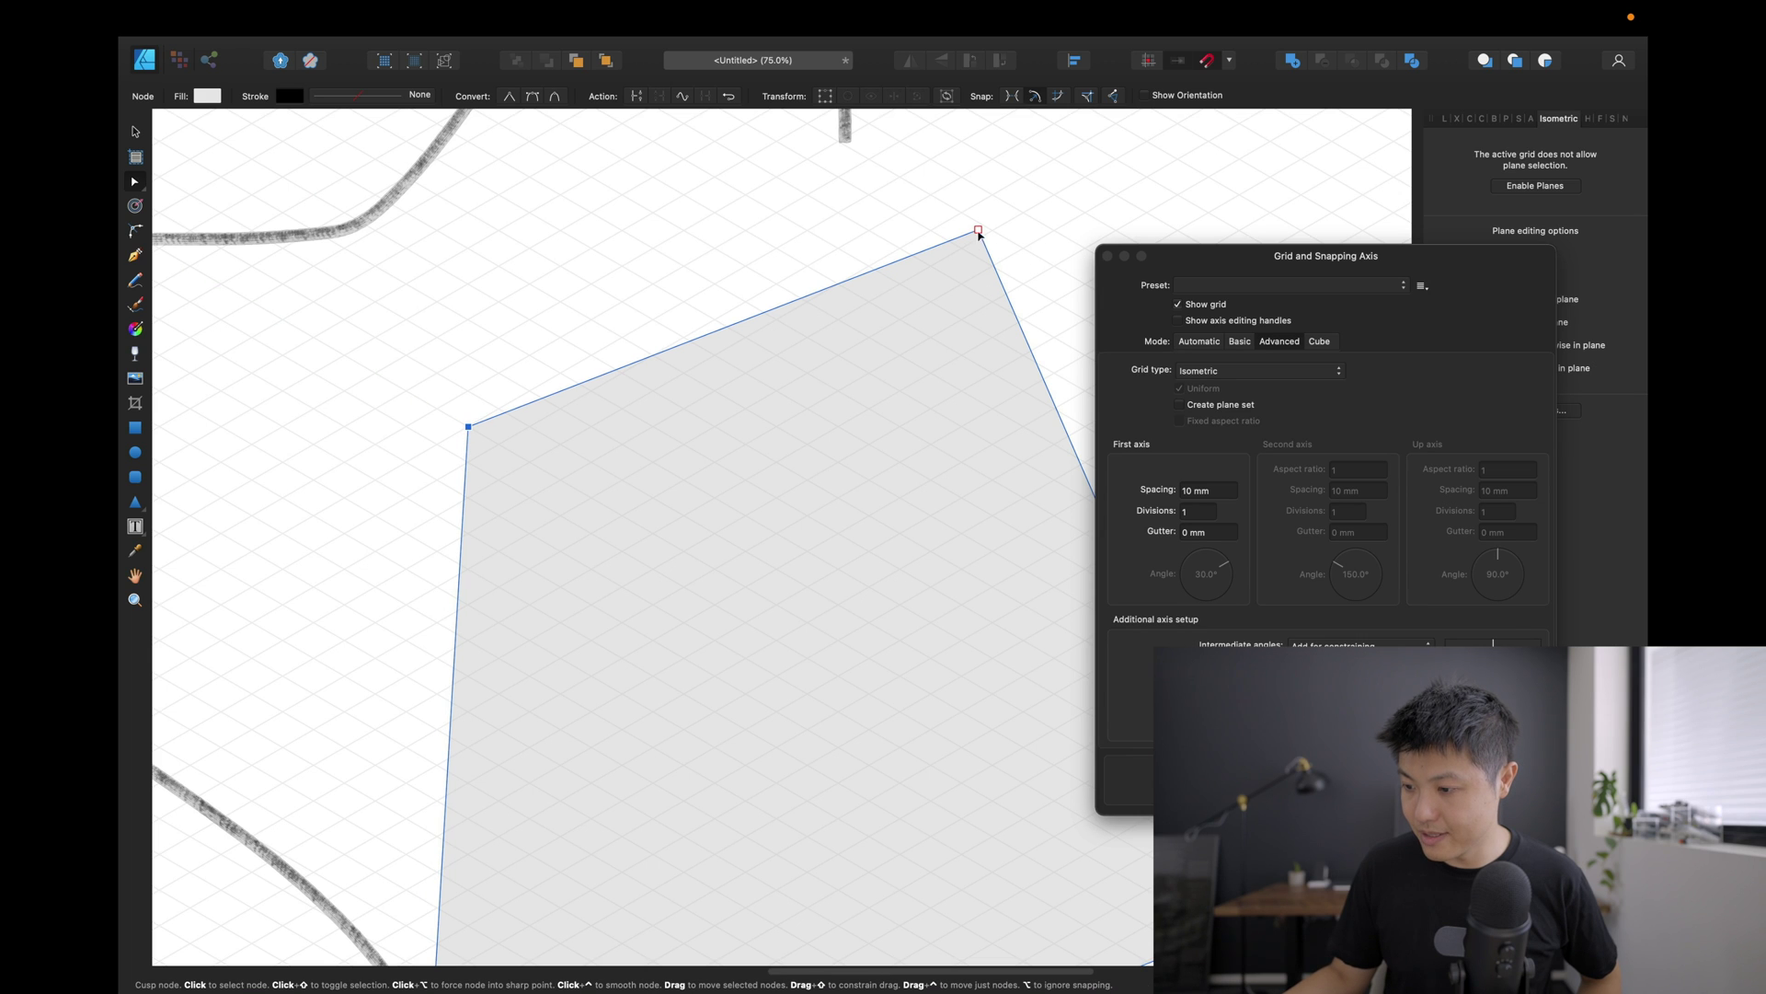
{"action": "left_click_drag", "start_coordinate": [978, 229], "coordinate": [900, 176]}
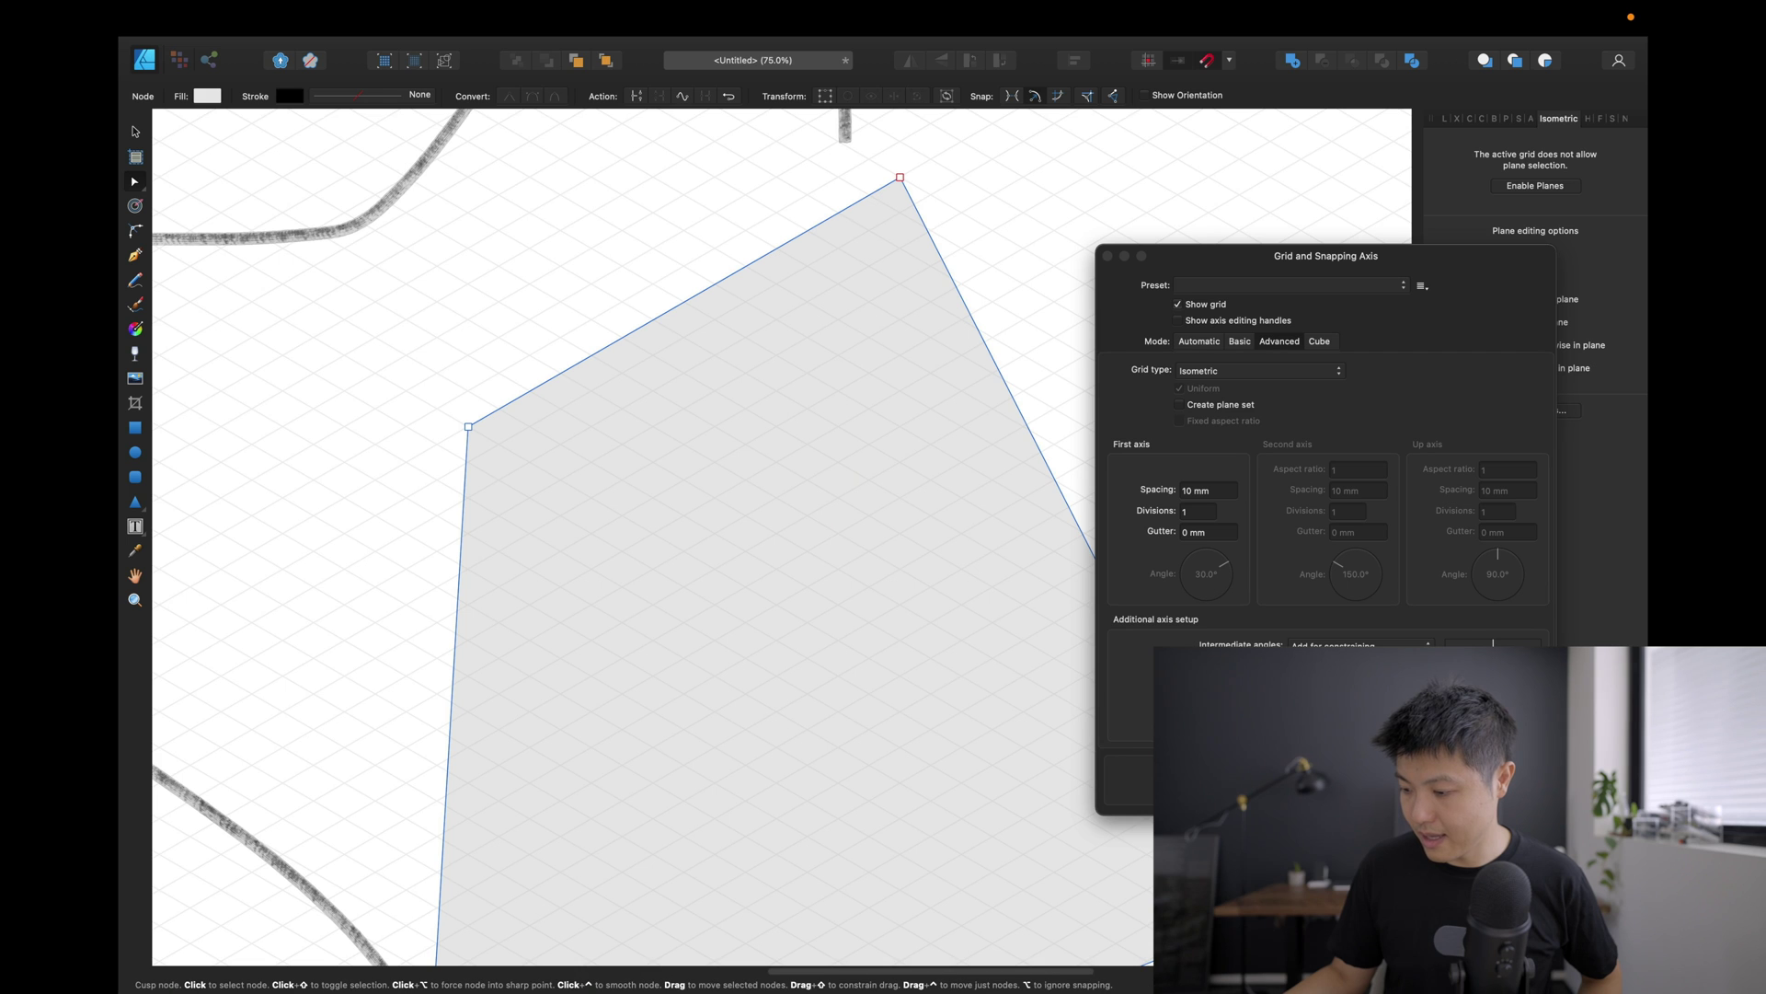
{"action": "left_click_drag", "start_coordinate": [1173, 726], "coordinate": [1081, 304]}
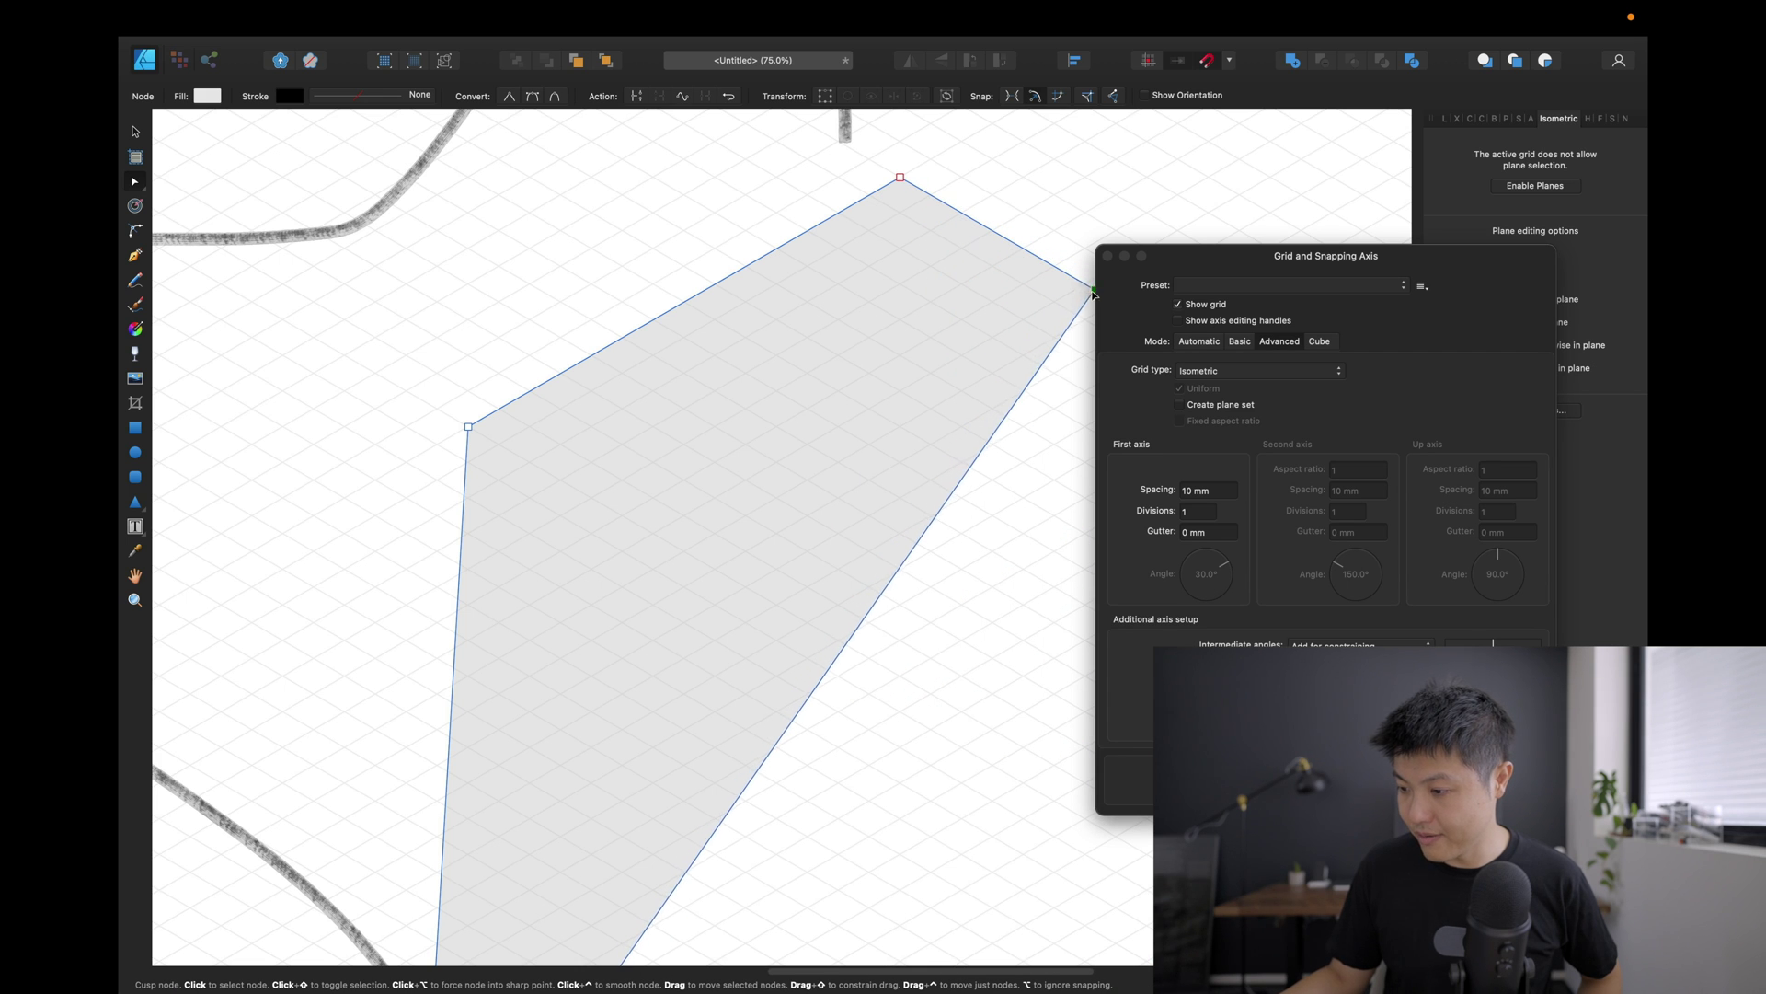
{"action": "key", "text": "Escape"}
{"action": "scroll", "coordinate": [697, 635], "scroll_direction": "up", "scroll_amount": 2}
{"action": "scroll", "coordinate": [696, 635], "scroll_direction": "down", "scroll_amount": 5}
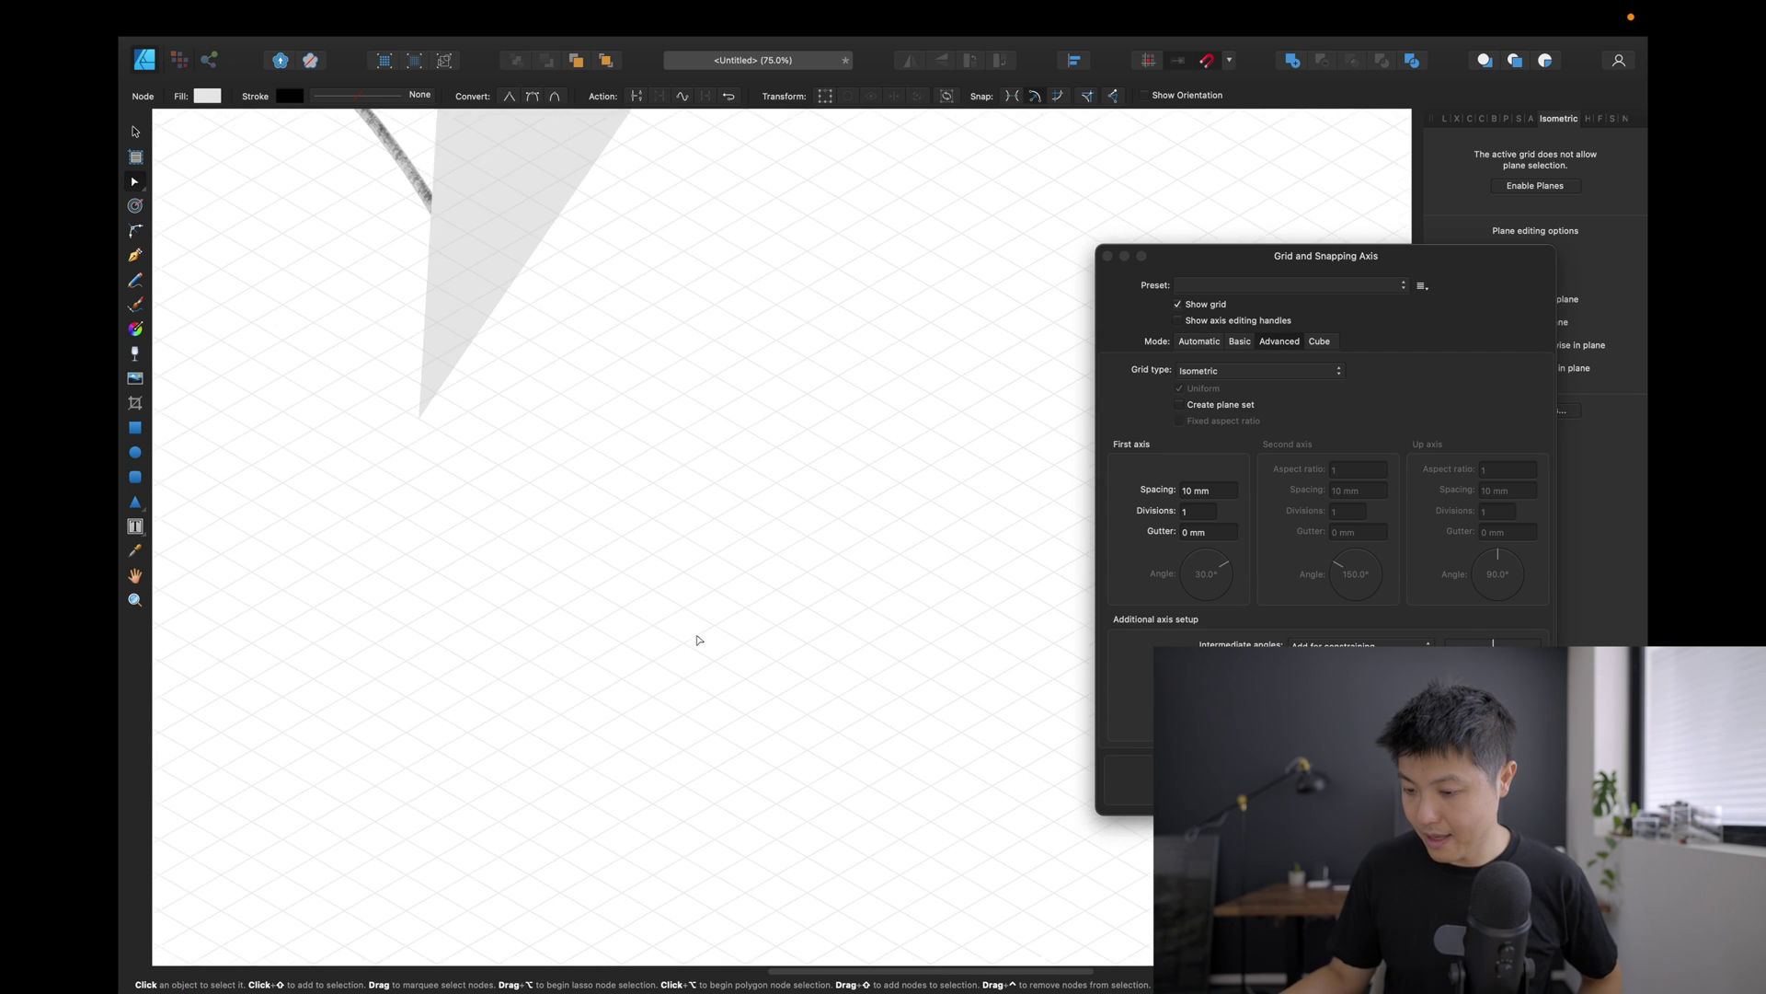
{"action": "scroll", "coordinate": [430, 419], "scroll_direction": "down", "scroll_amount": 2}
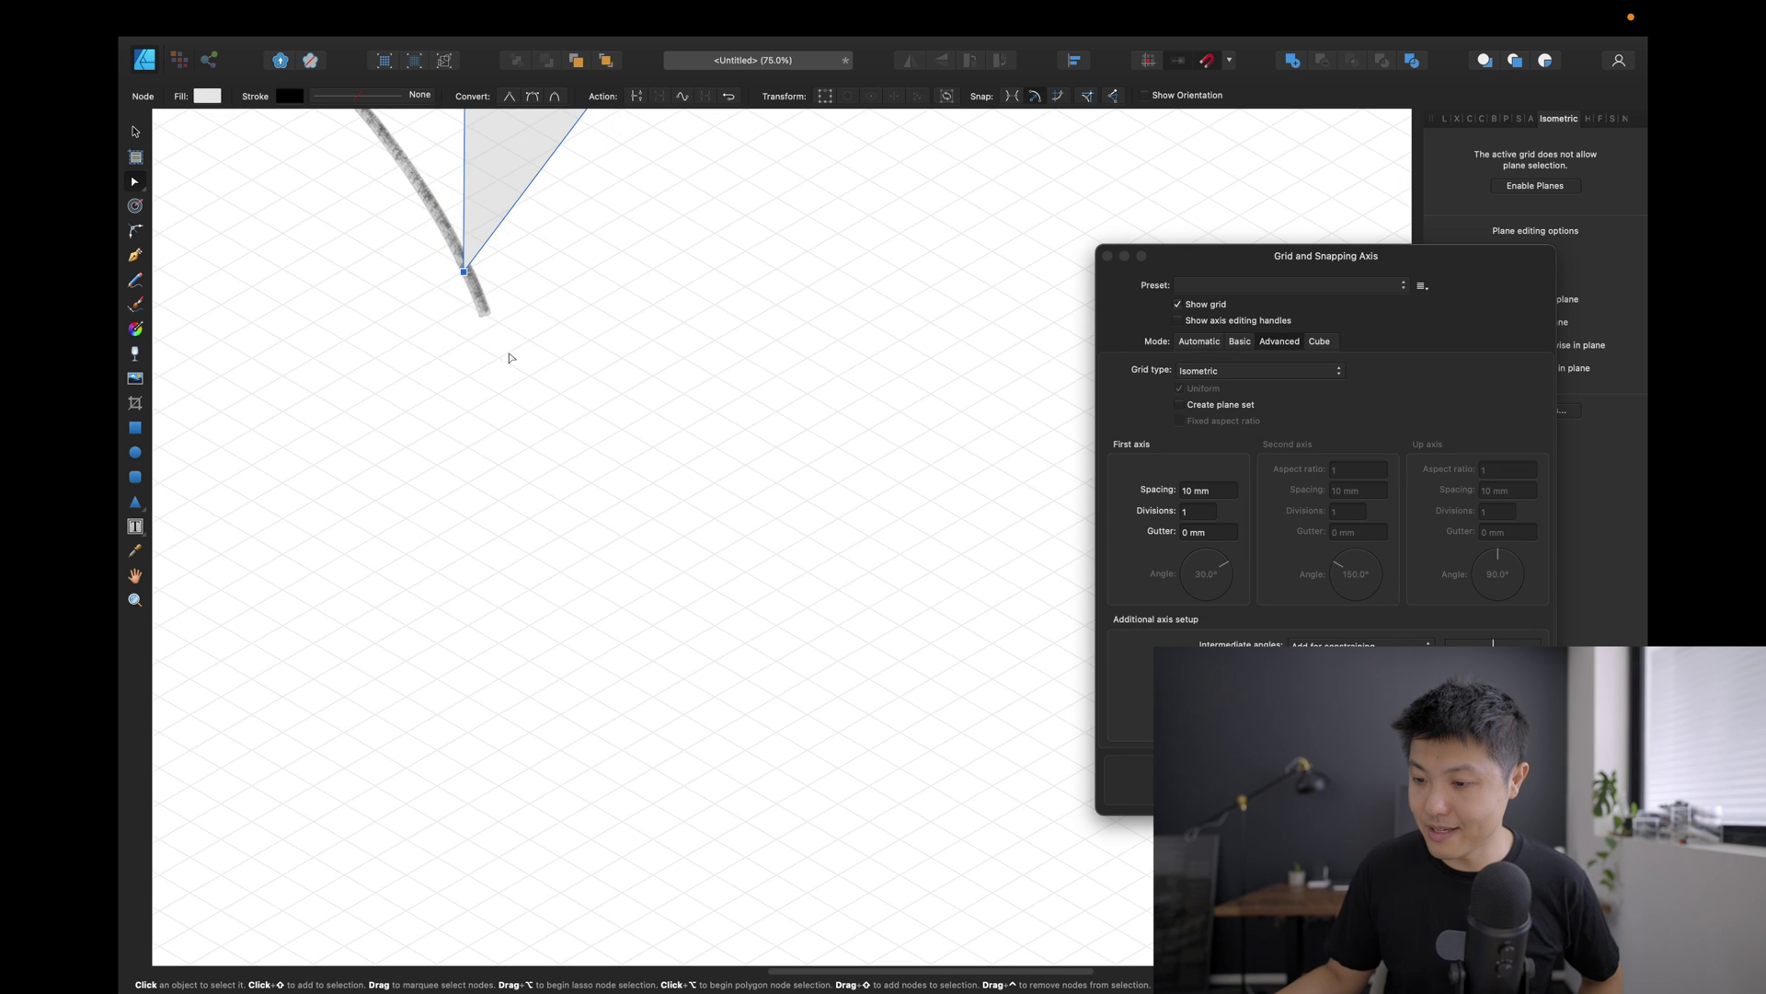
{"action": "scroll", "coordinate": [515, 469], "scroll_direction": "up", "scroll_amount": 5}
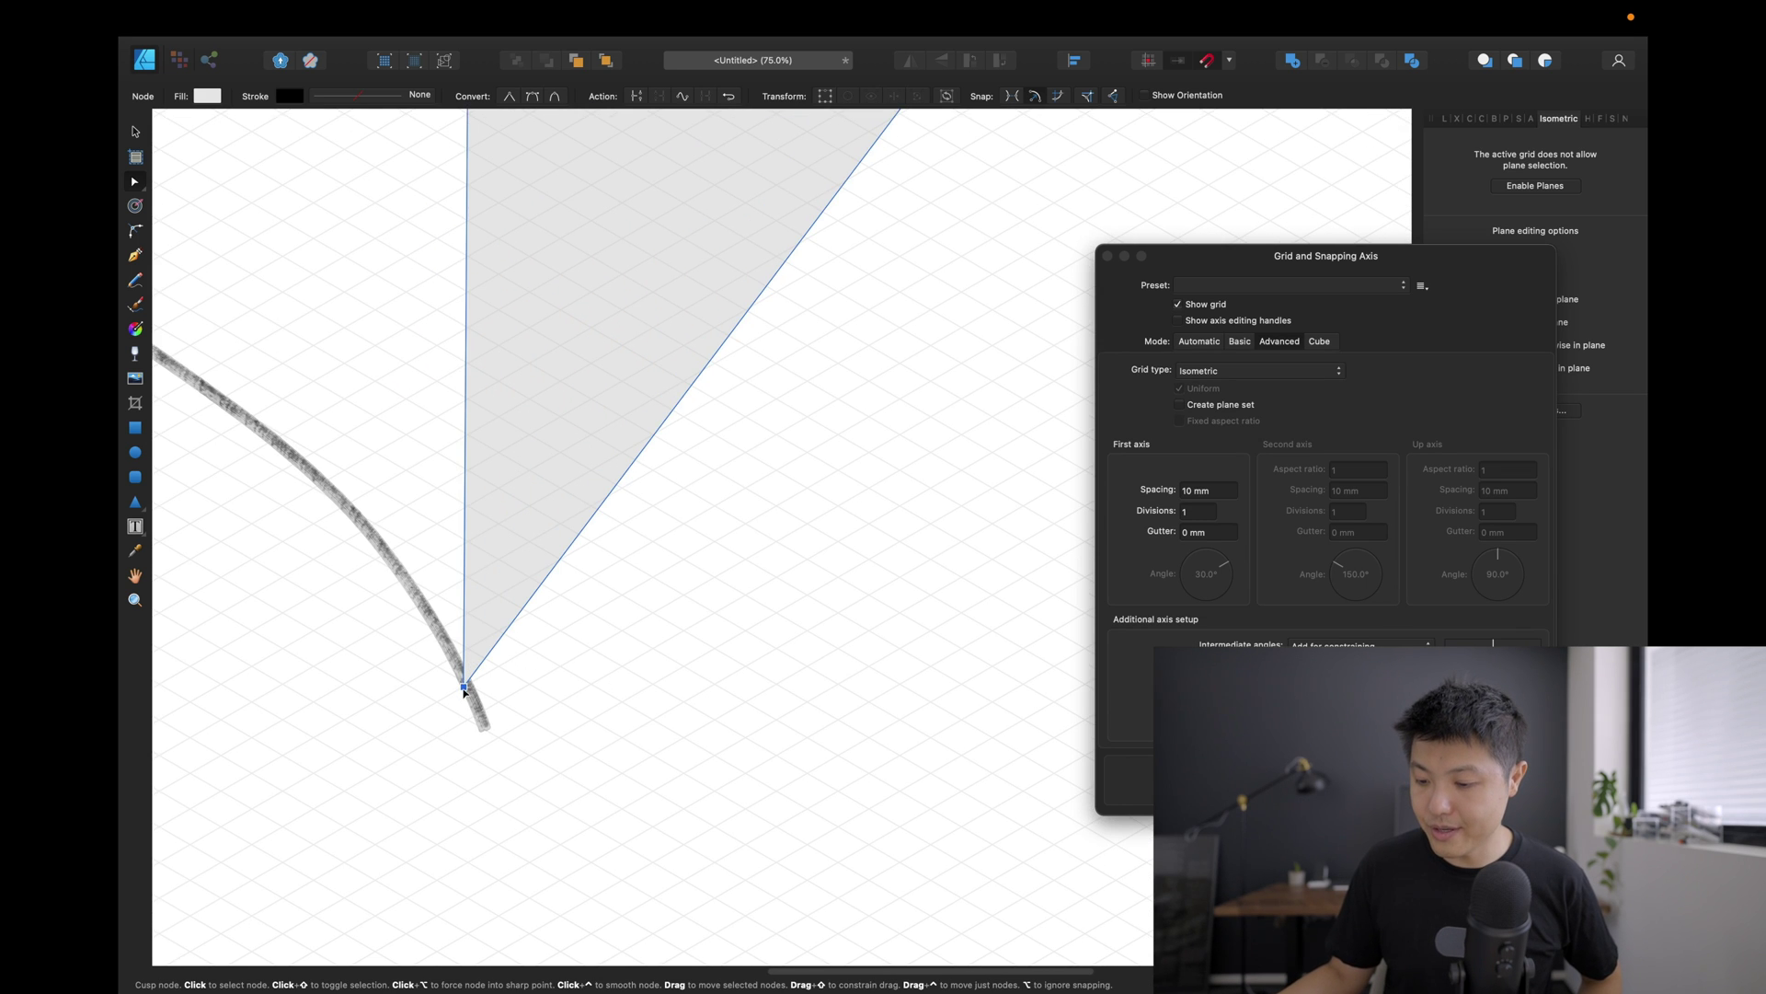
{"action": "left_click_drag", "start_coordinate": [464, 688], "coordinate": [540, 406]}
{"action": "scroll", "coordinate": [541, 409], "scroll_direction": "up", "scroll_amount": 4}
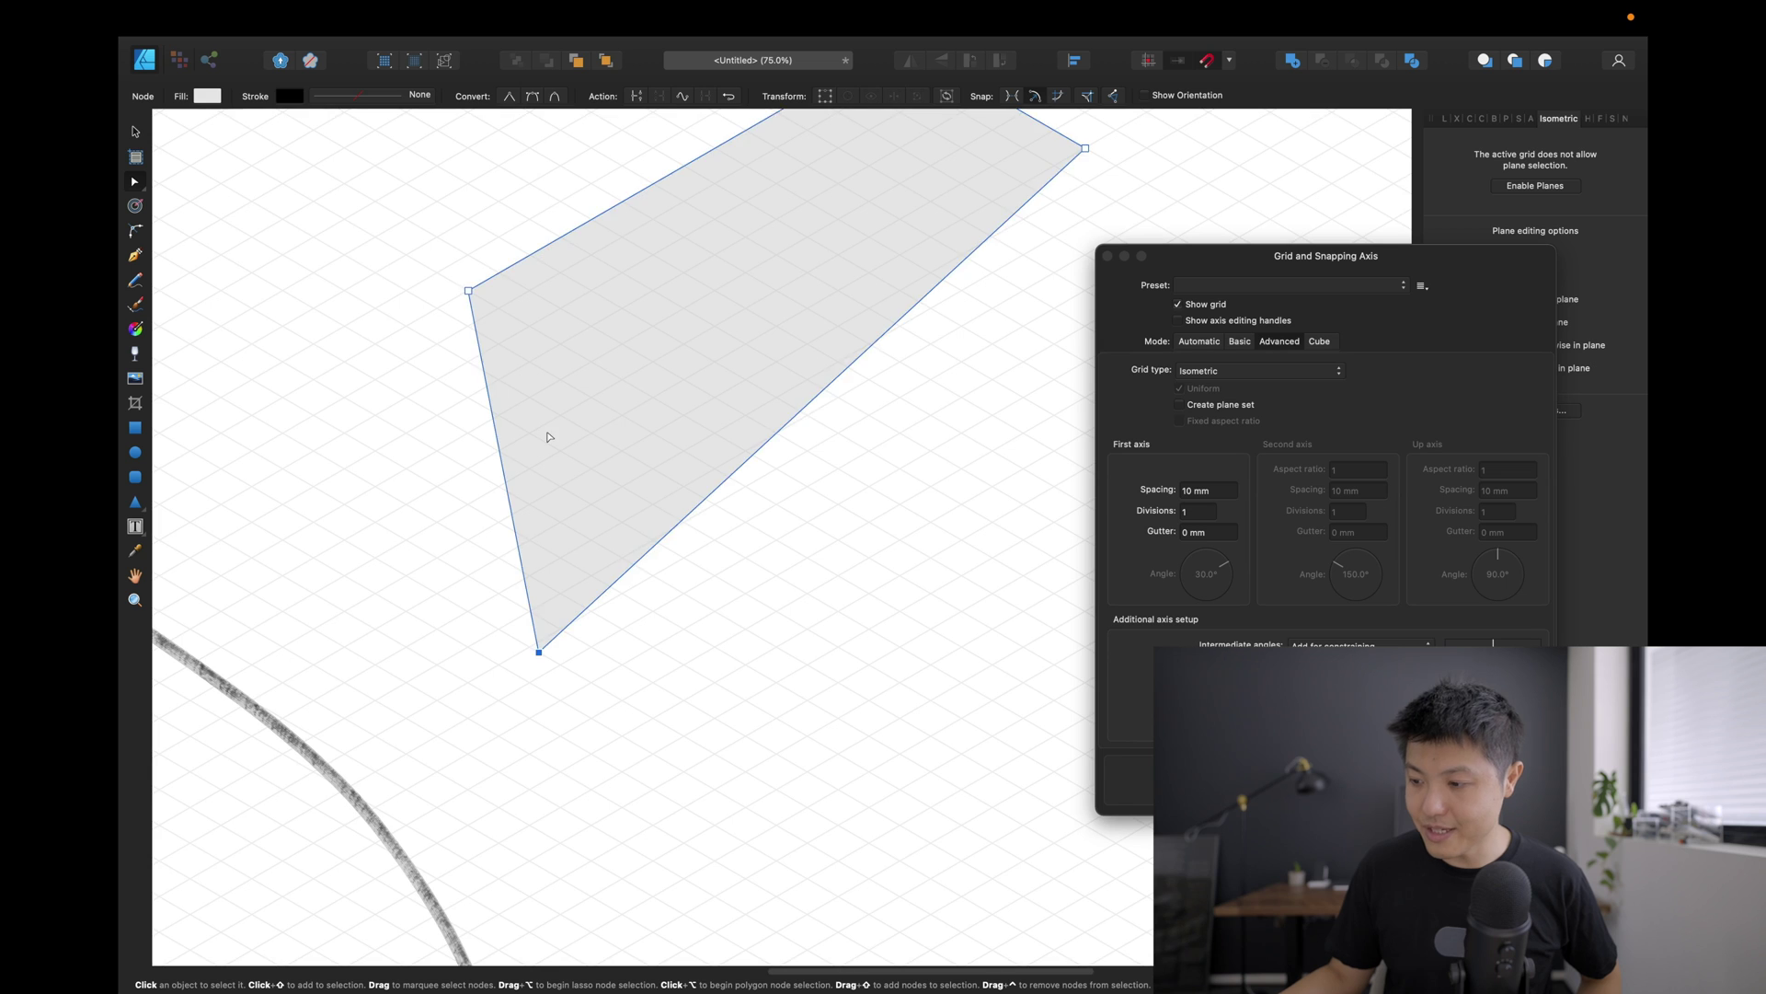
{"action": "scroll", "coordinate": [546, 437], "scroll_direction": "up", "scroll_amount": 2}
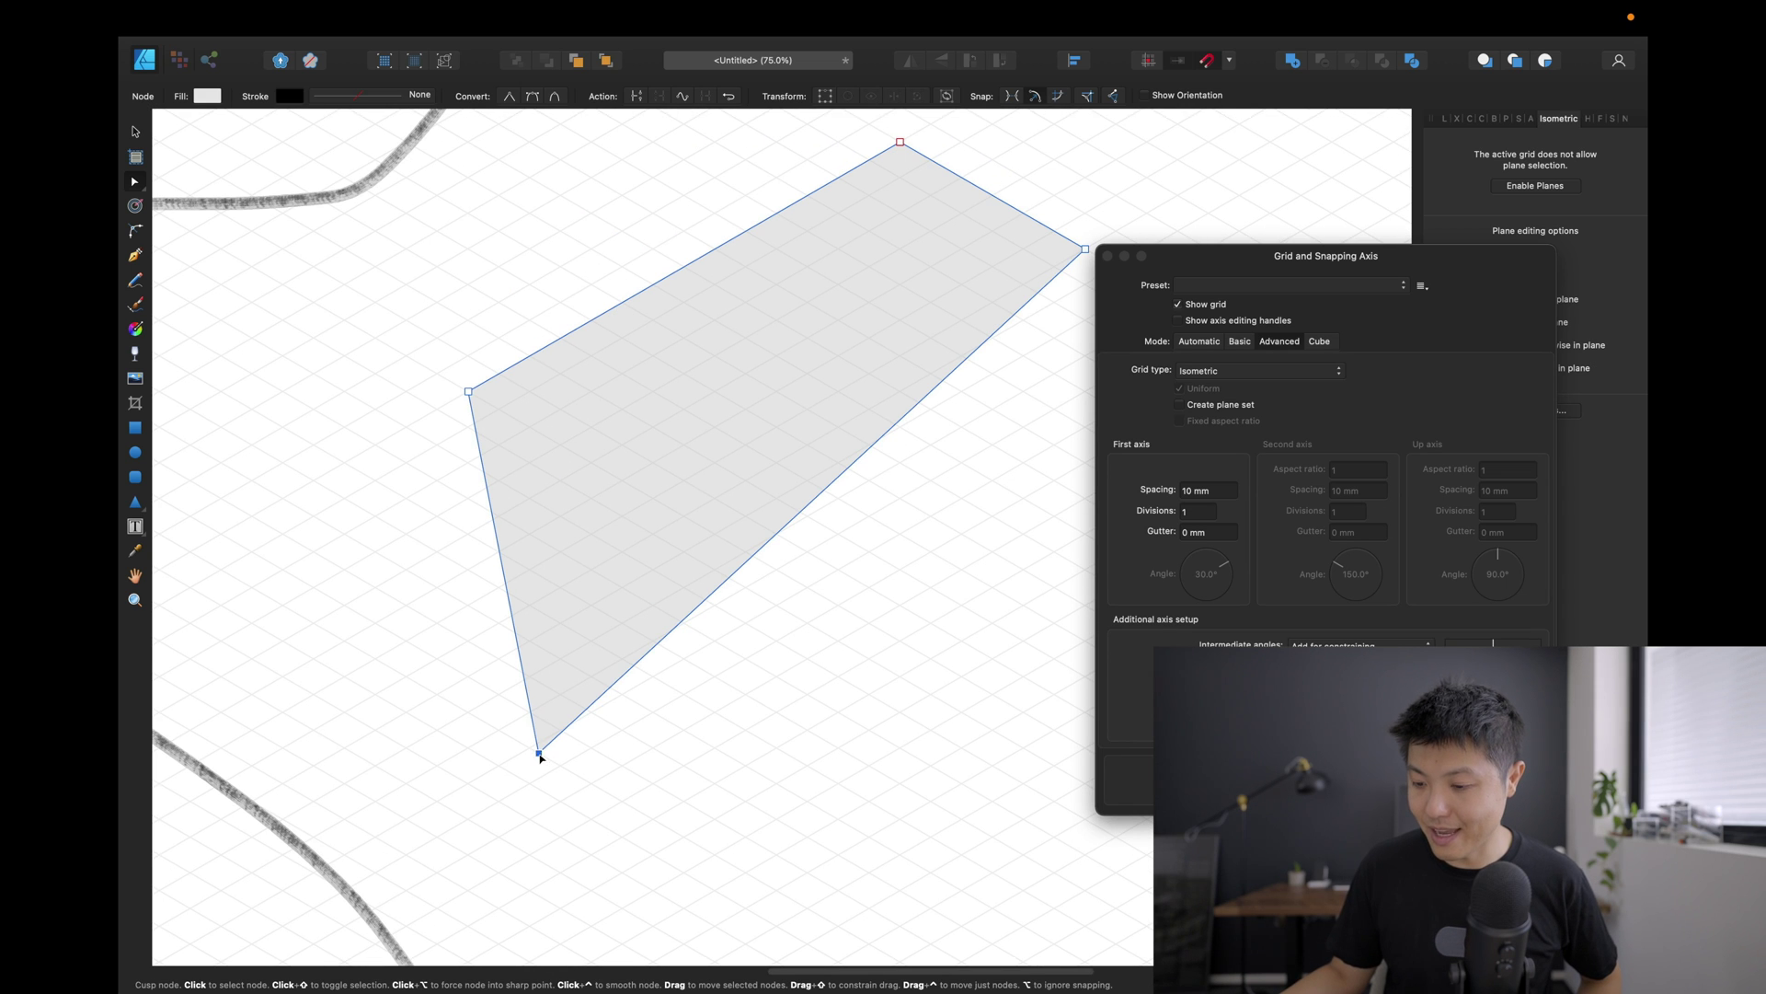
{"action": "left_click_drag", "start_coordinate": [537, 751], "coordinate": [649, 499]}
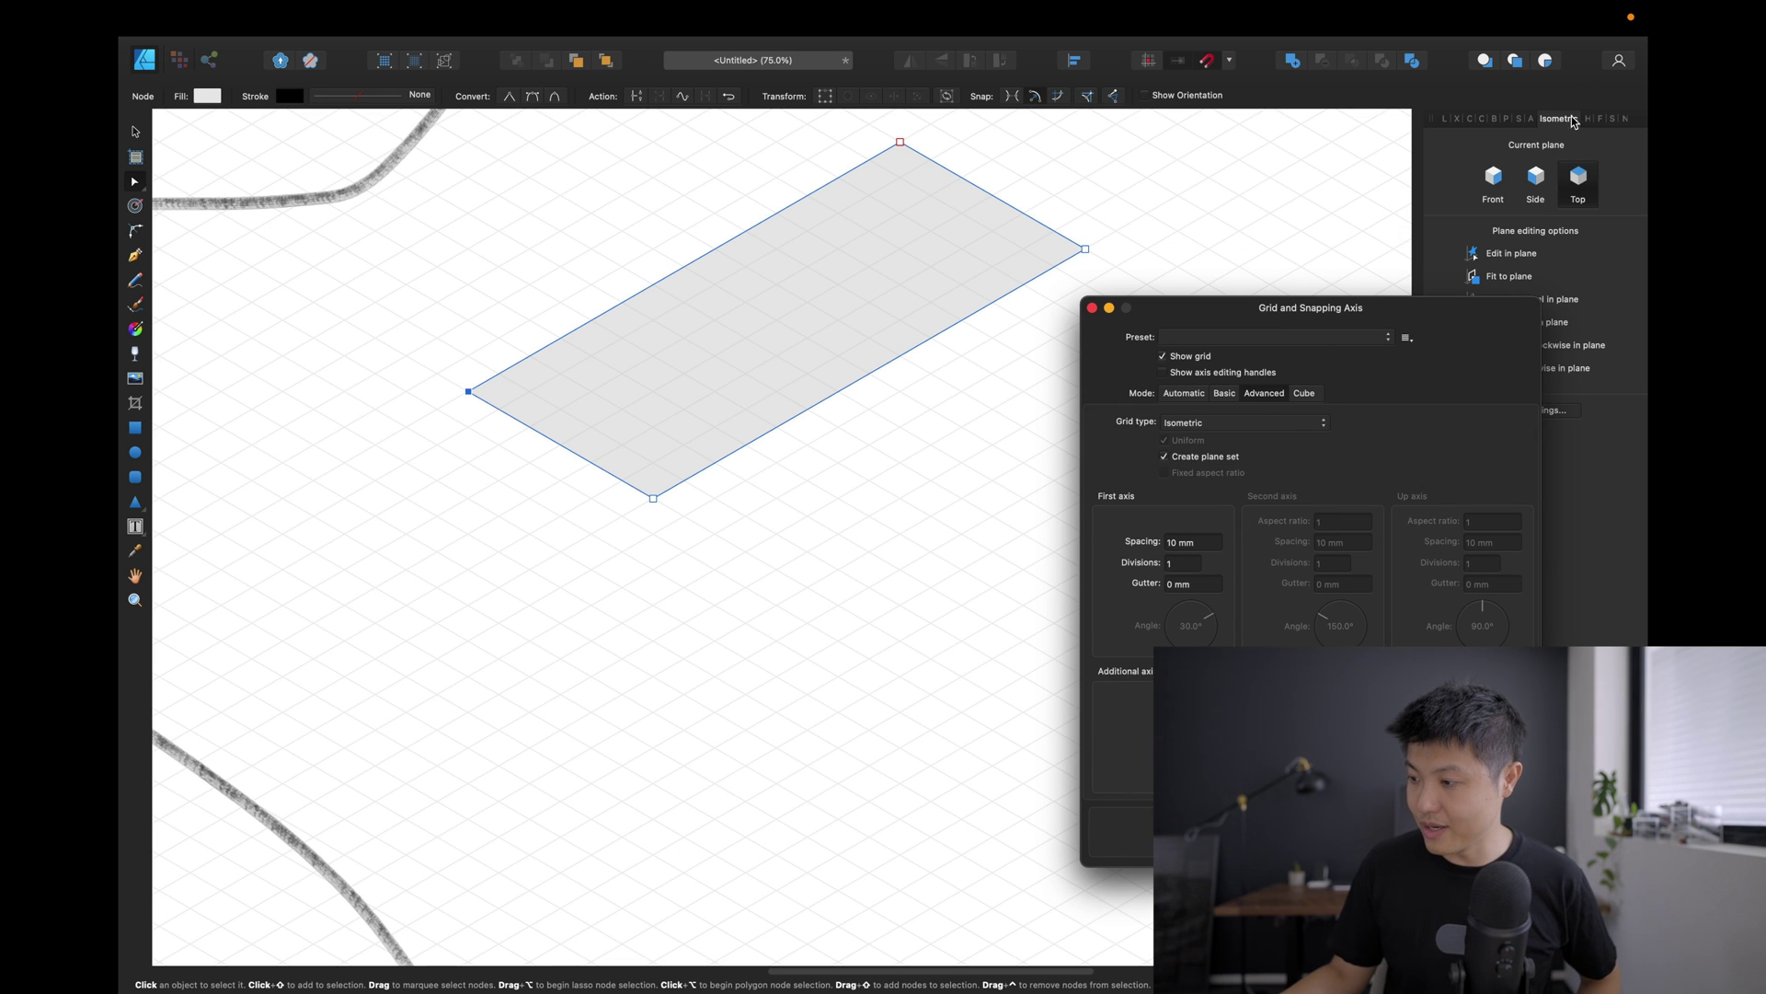
Set the drawing plane to Side in the Isometric panel.
{"action": "left_click", "coordinate": [1626, 201]}
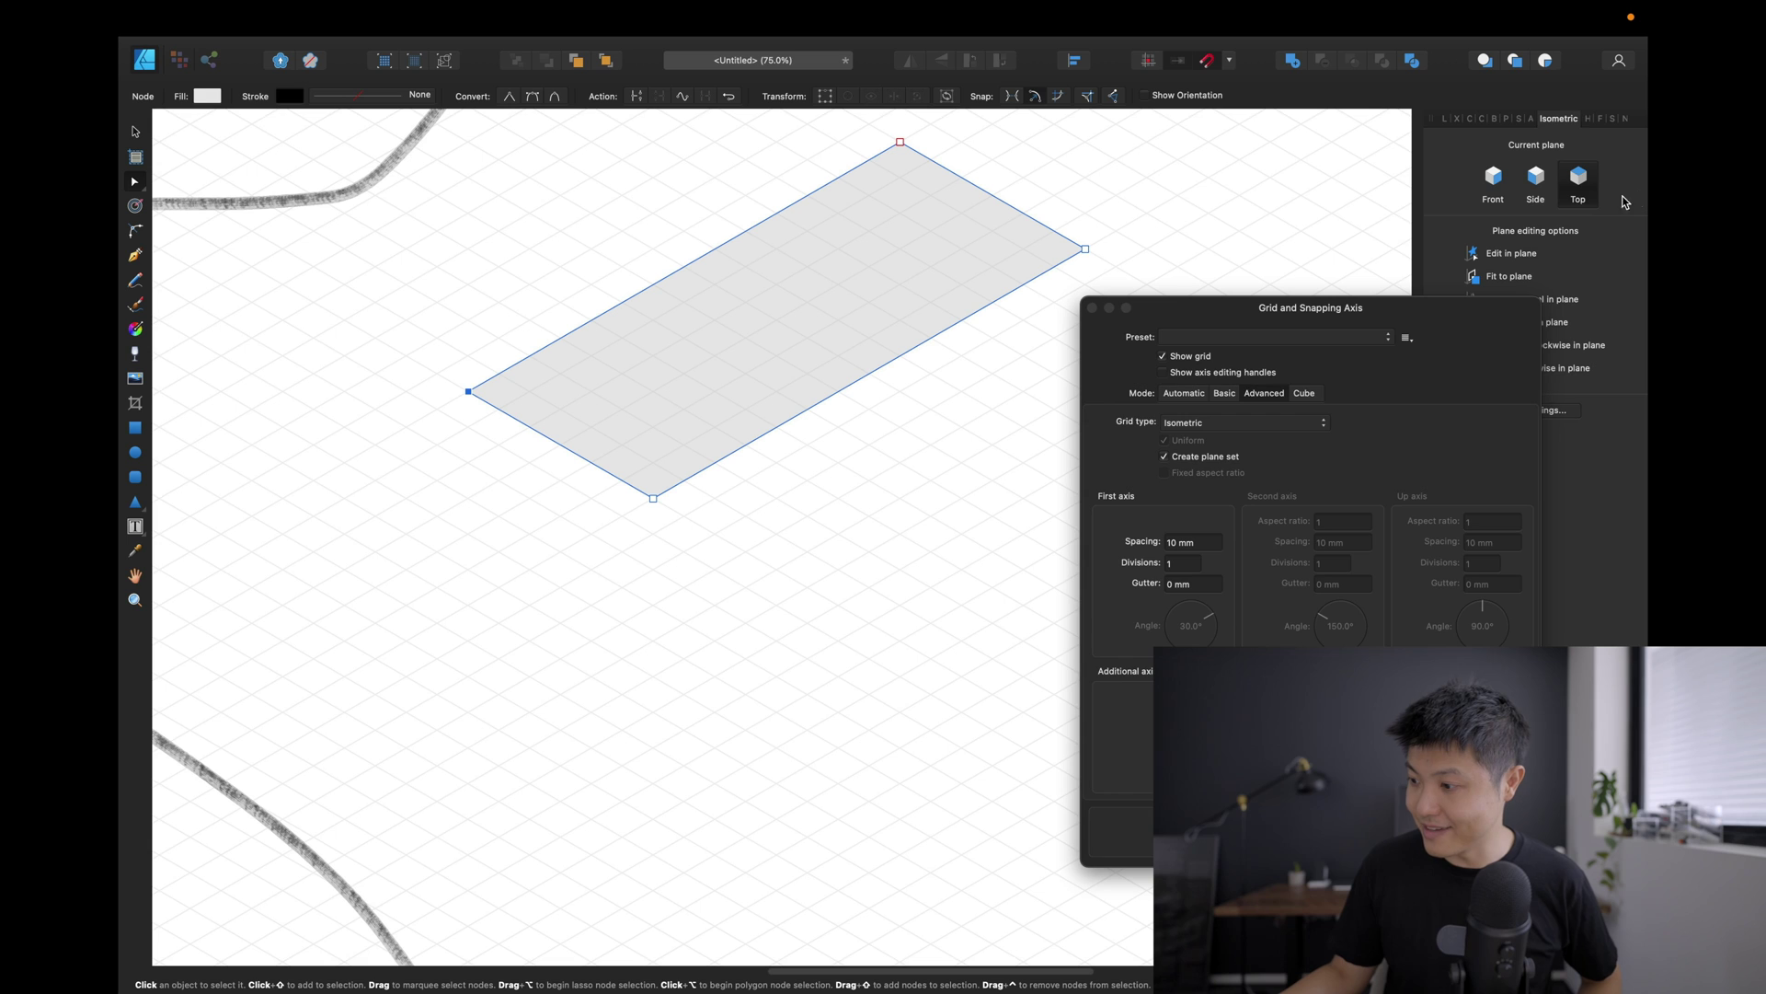
{"action": "left_click_drag", "start_coordinate": [1281, 320], "coordinate": [1357, 471]}
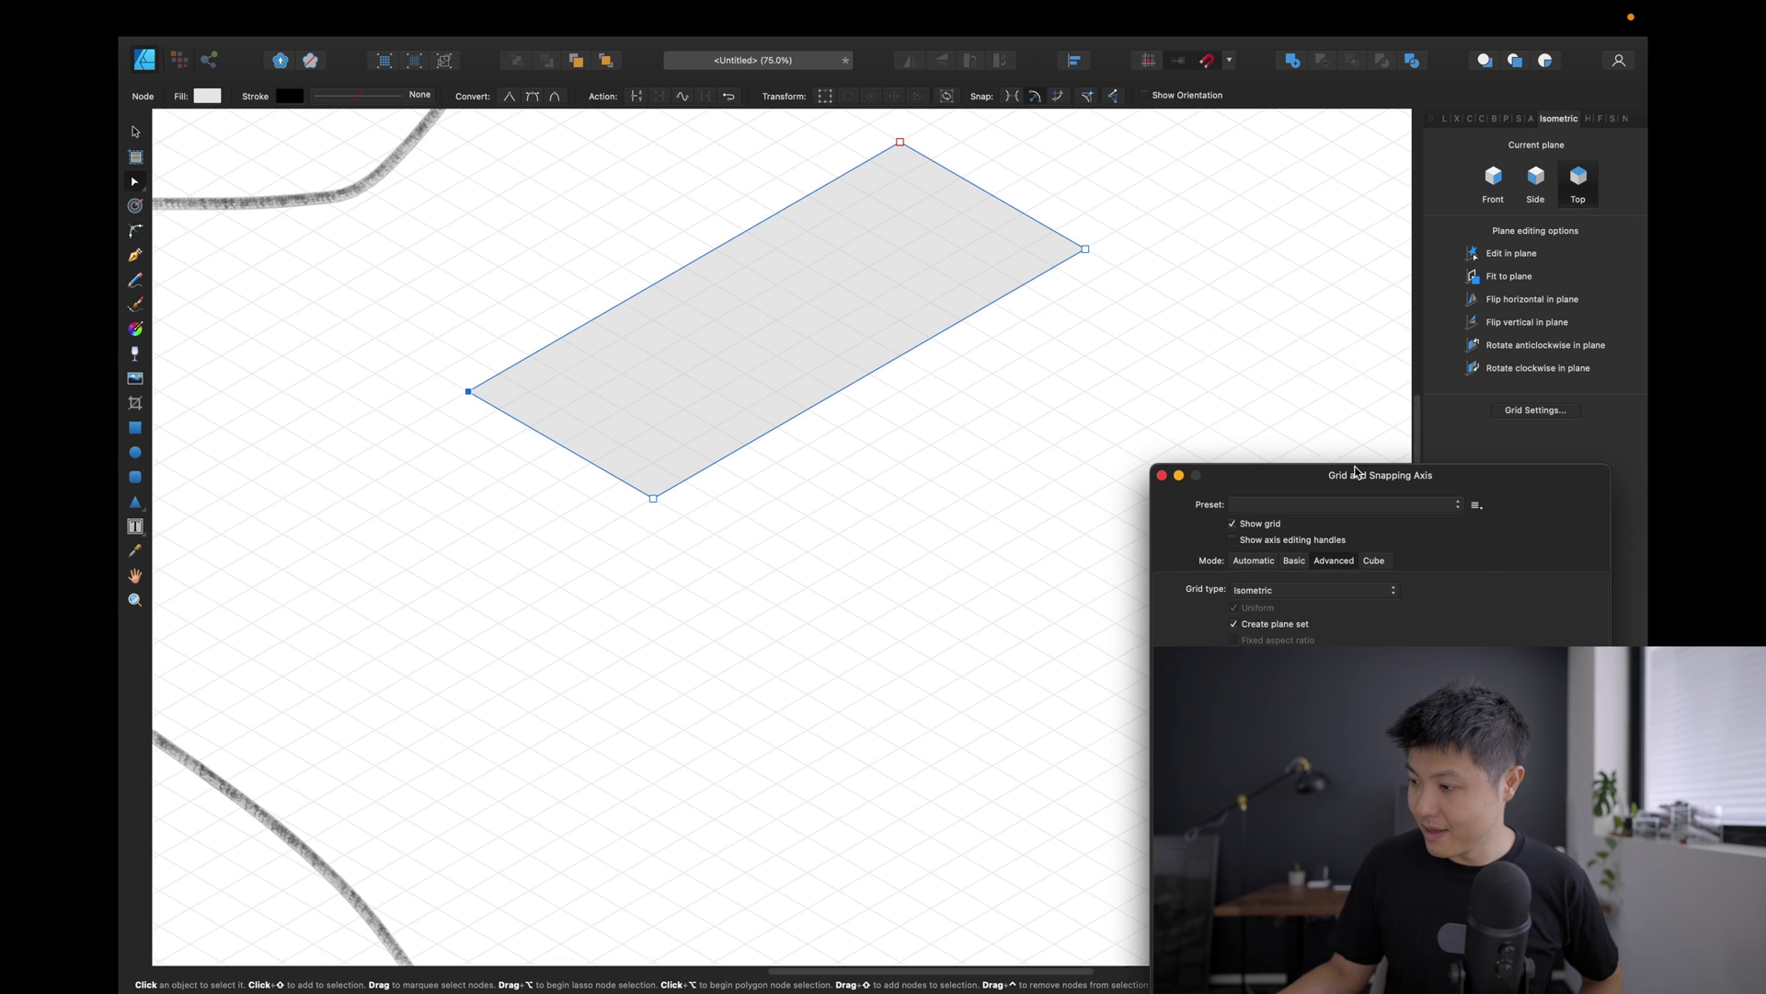
{"action": "left_click", "coordinate": [1616, 154]}
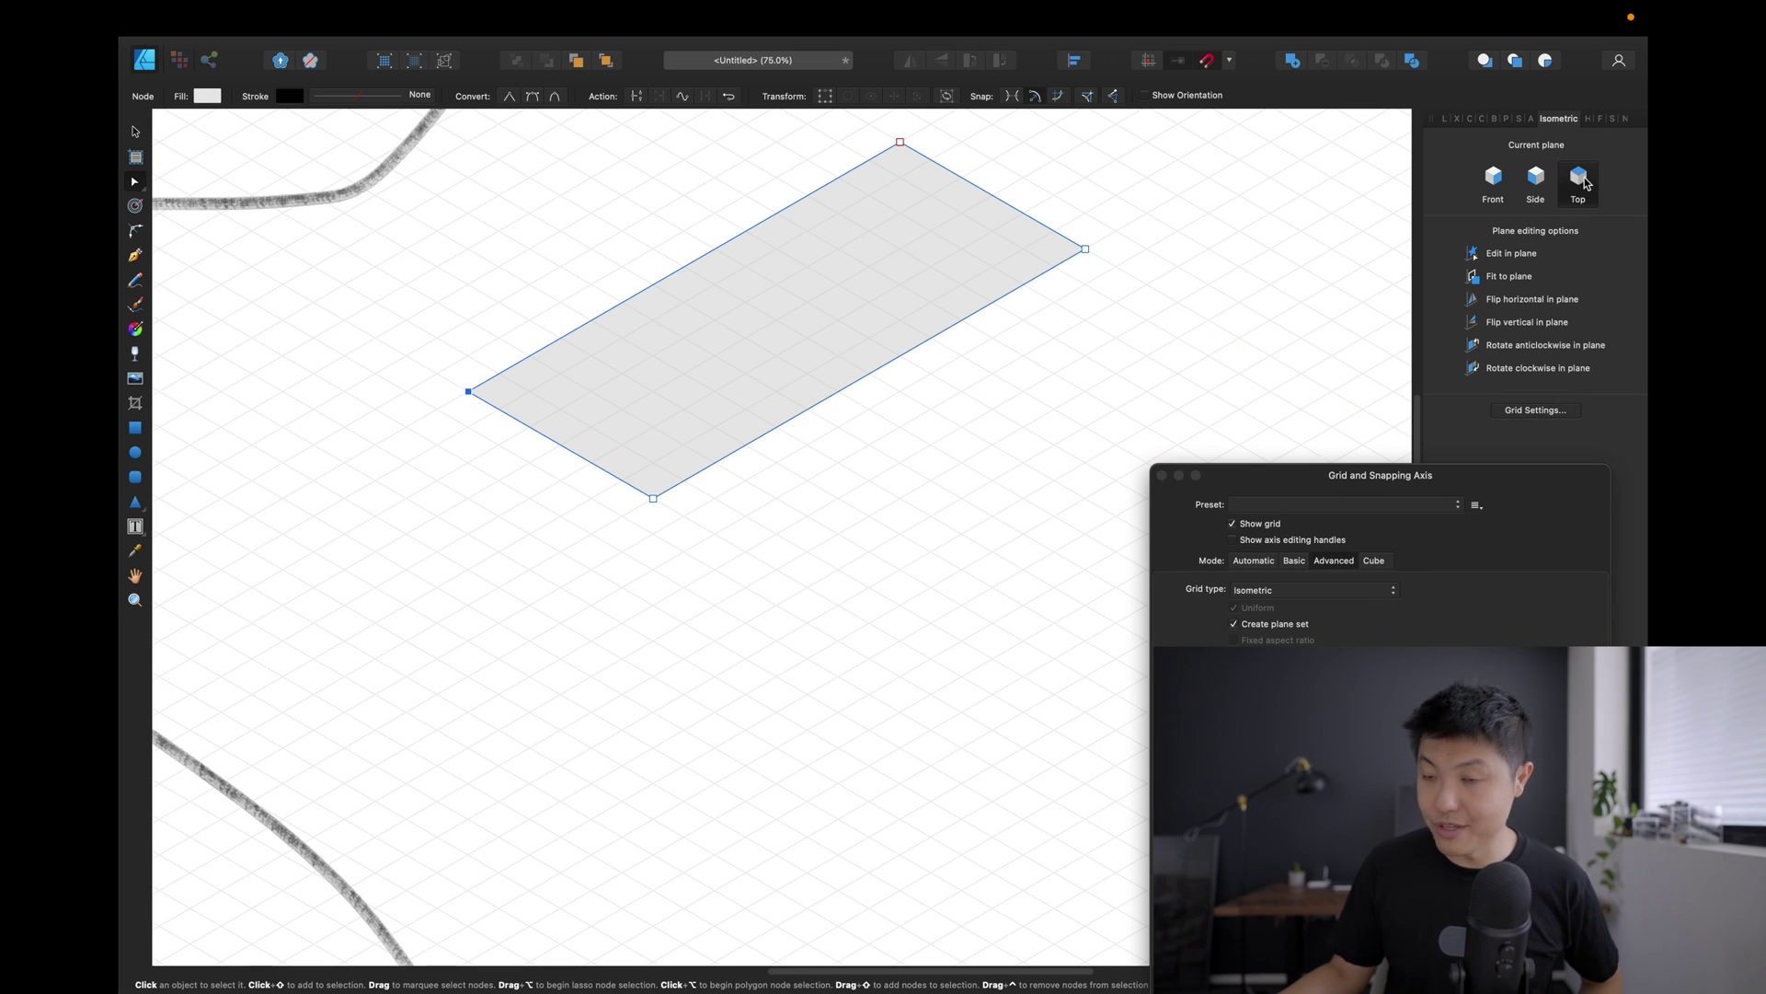
{"action": "left_click", "coordinate": [1541, 187]}
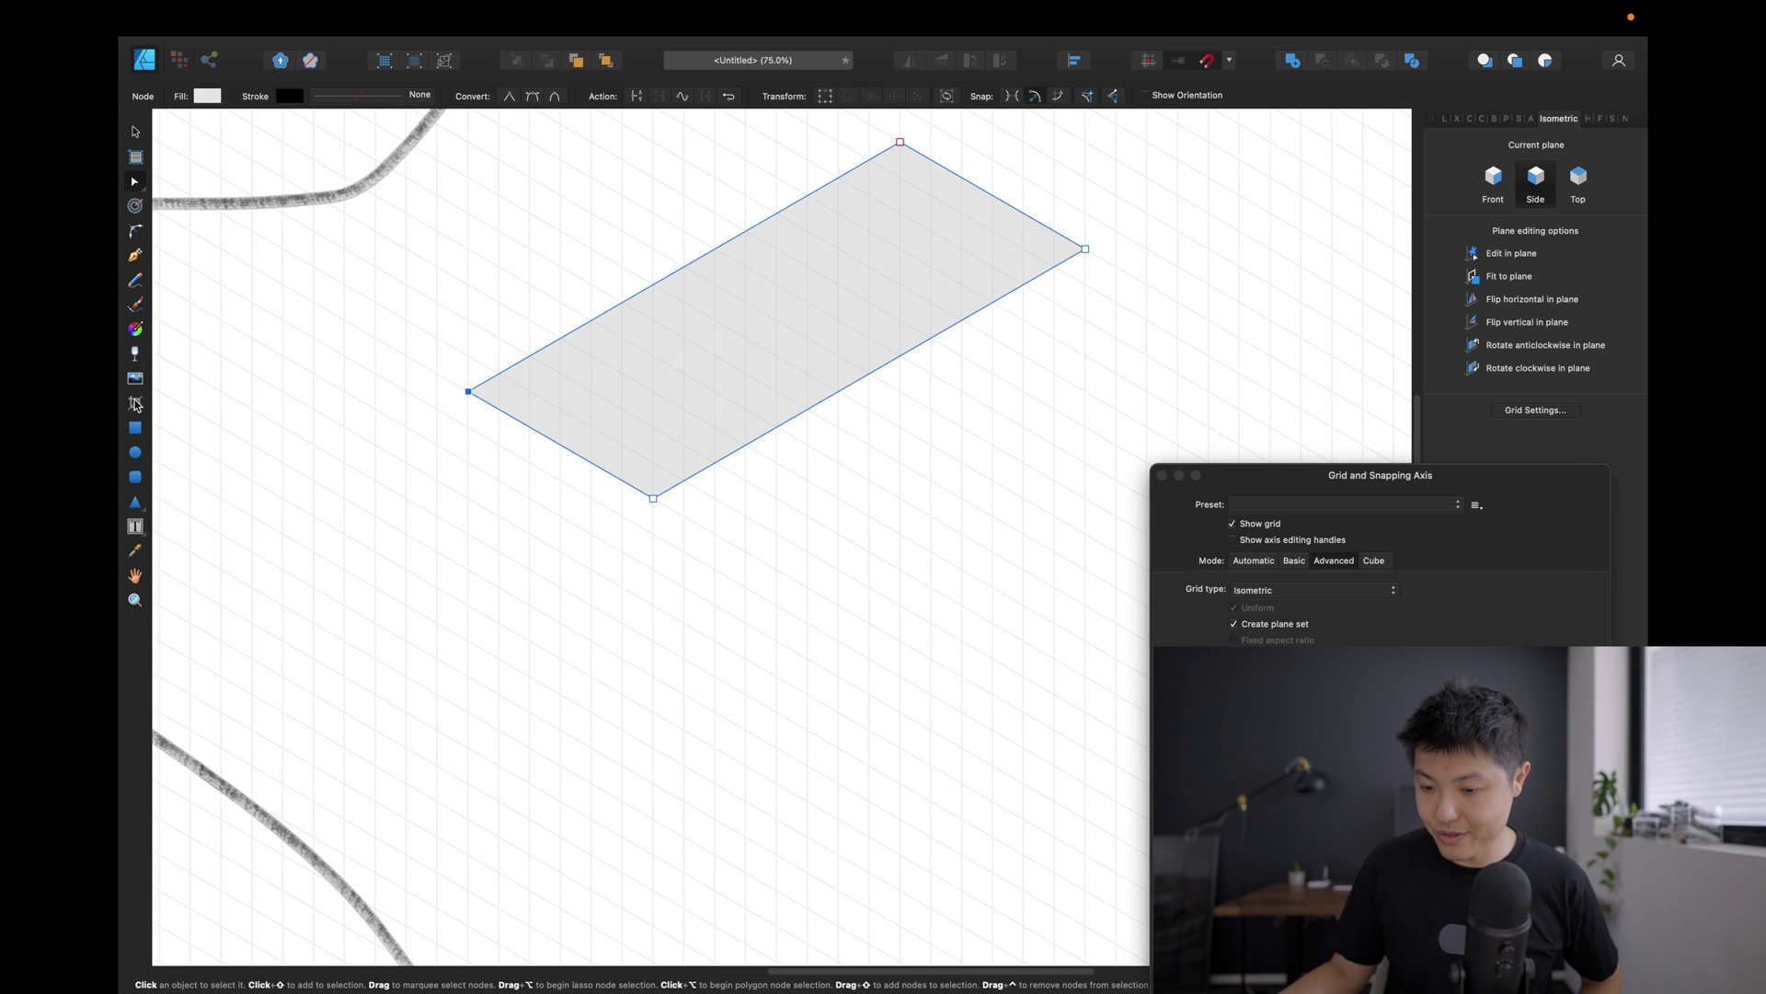
Draw a rectangle below the top face and convert it to curves.
{"action": "left_click", "coordinate": [136, 427]}
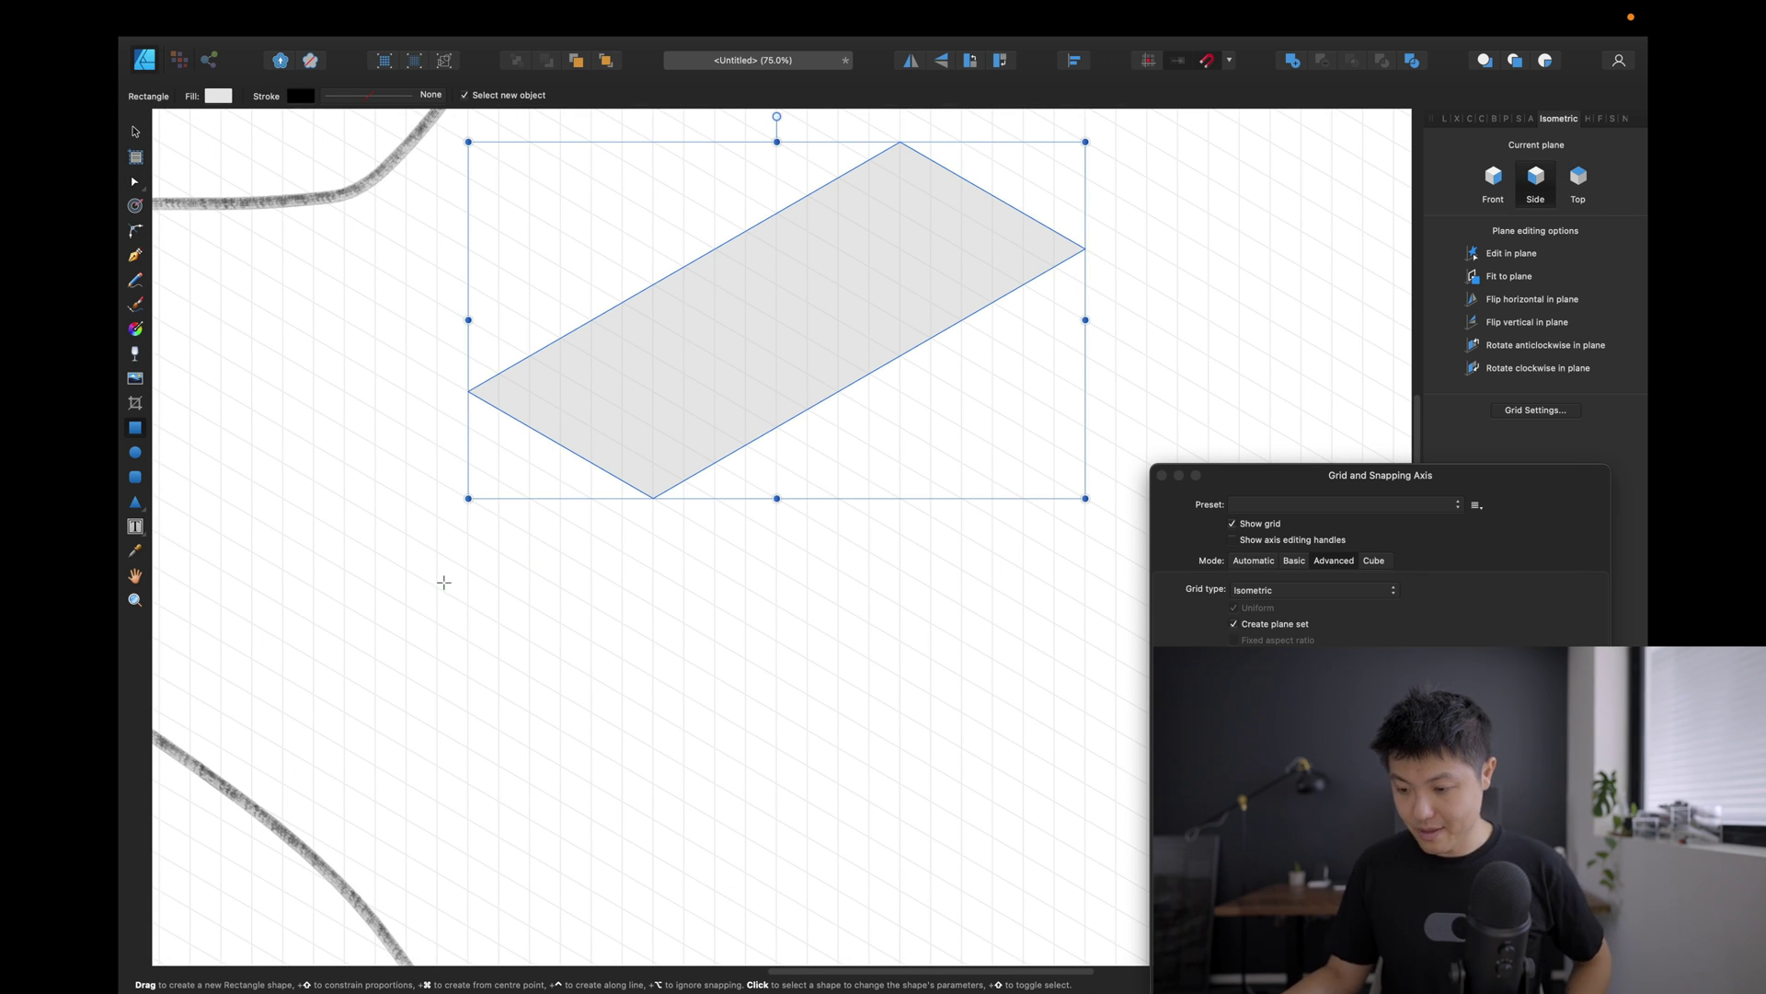
{"action": "left_click_drag", "start_coordinate": [445, 581], "coordinate": [716, 874]}
{"action": "right_click", "coordinate": [514, 626]}
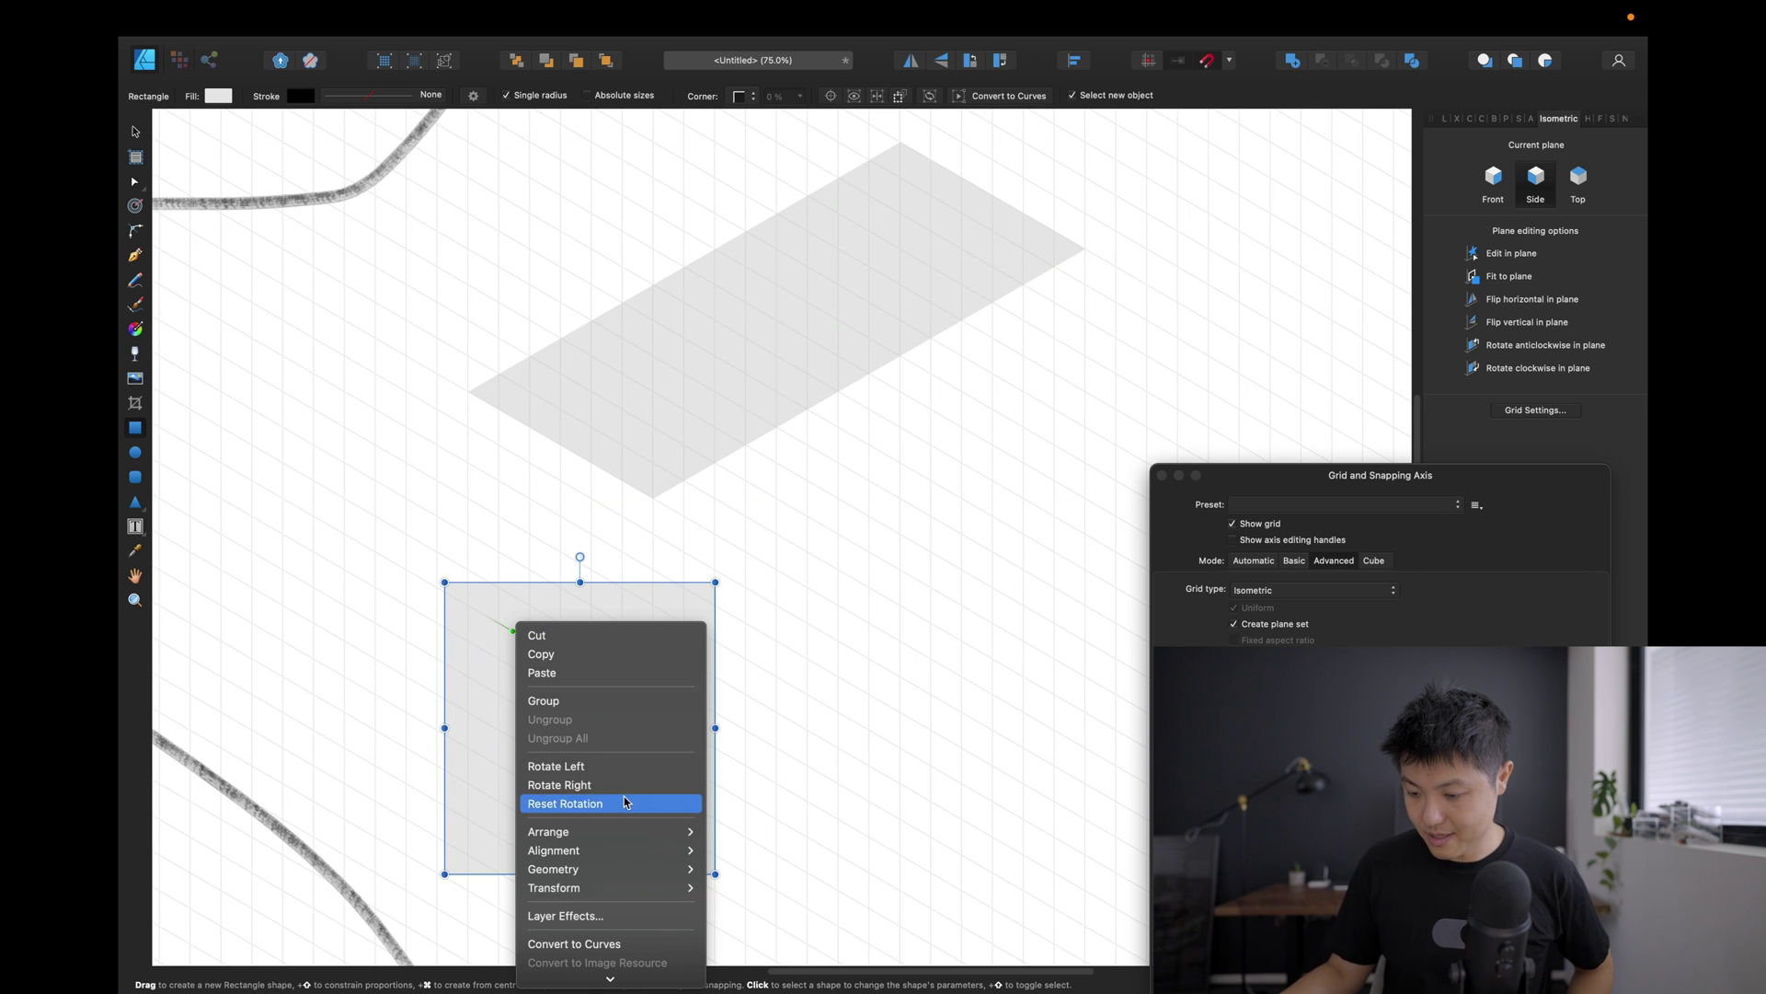
{"action": "left_click", "coordinate": [580, 940]}
Snap its corners to the grid under the top face's left edge, then set the plane to Front.
{"action": "left_click", "coordinate": [135, 181]}
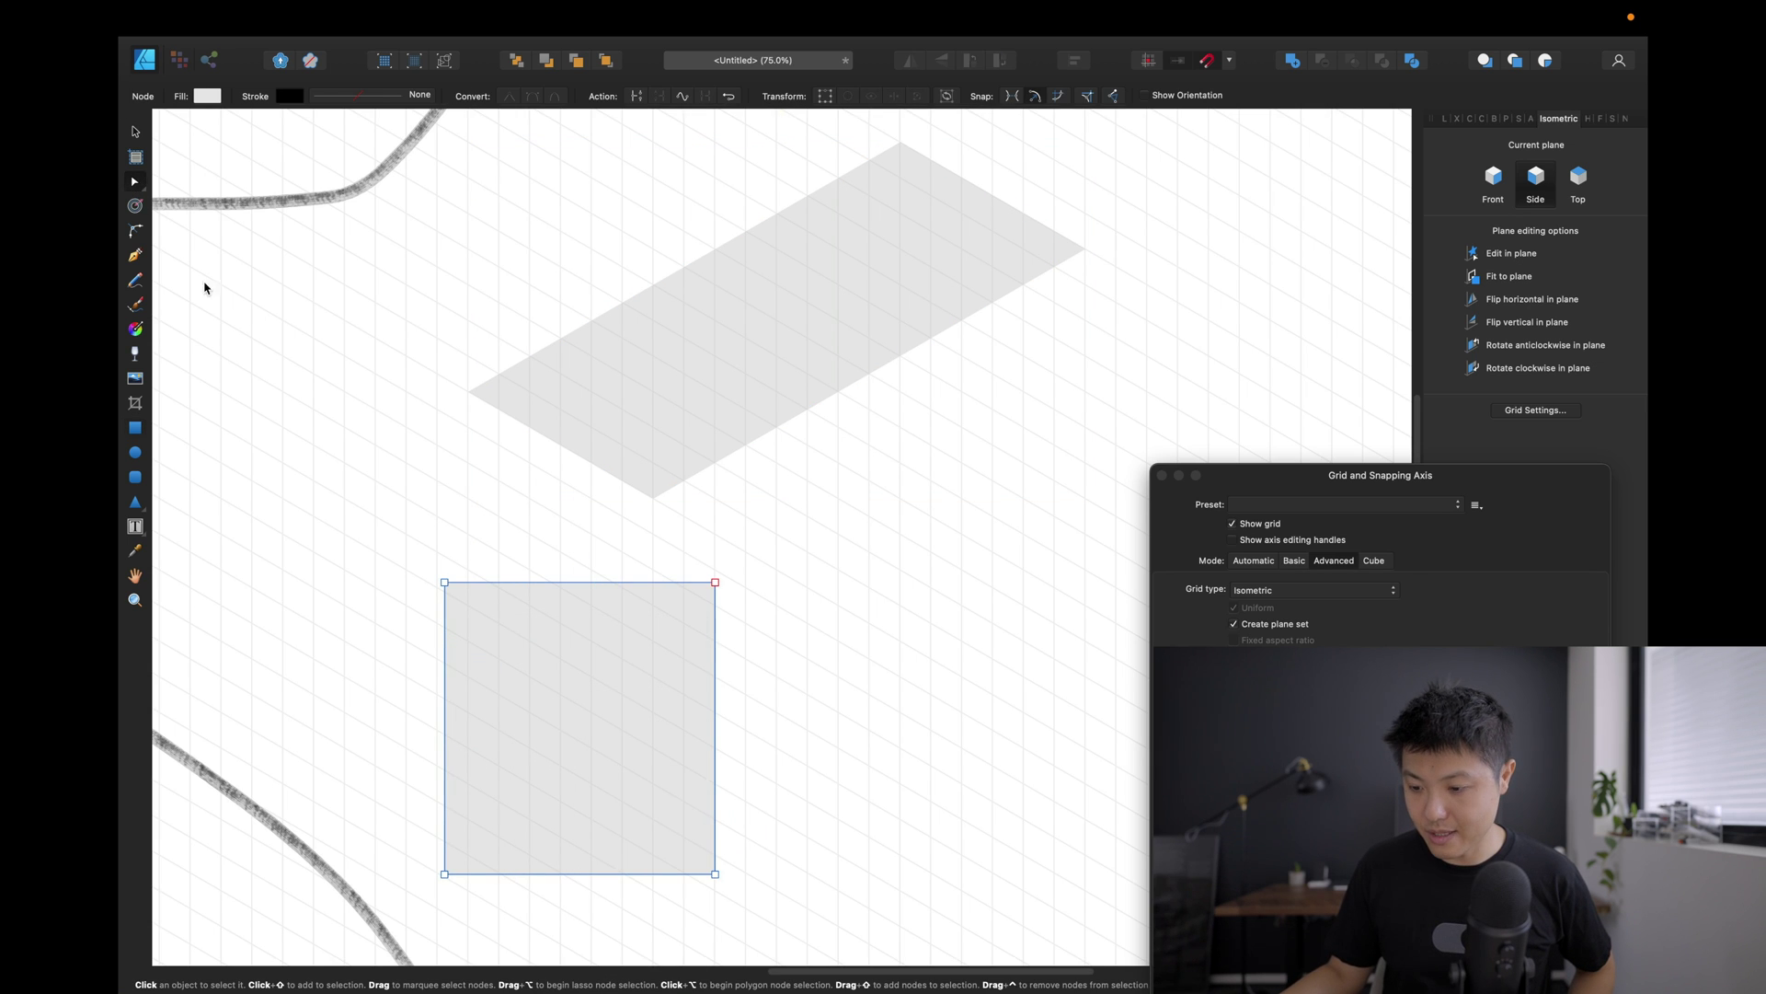
{"action": "left_click_drag", "start_coordinate": [504, 637], "coordinate": [556, 519]}
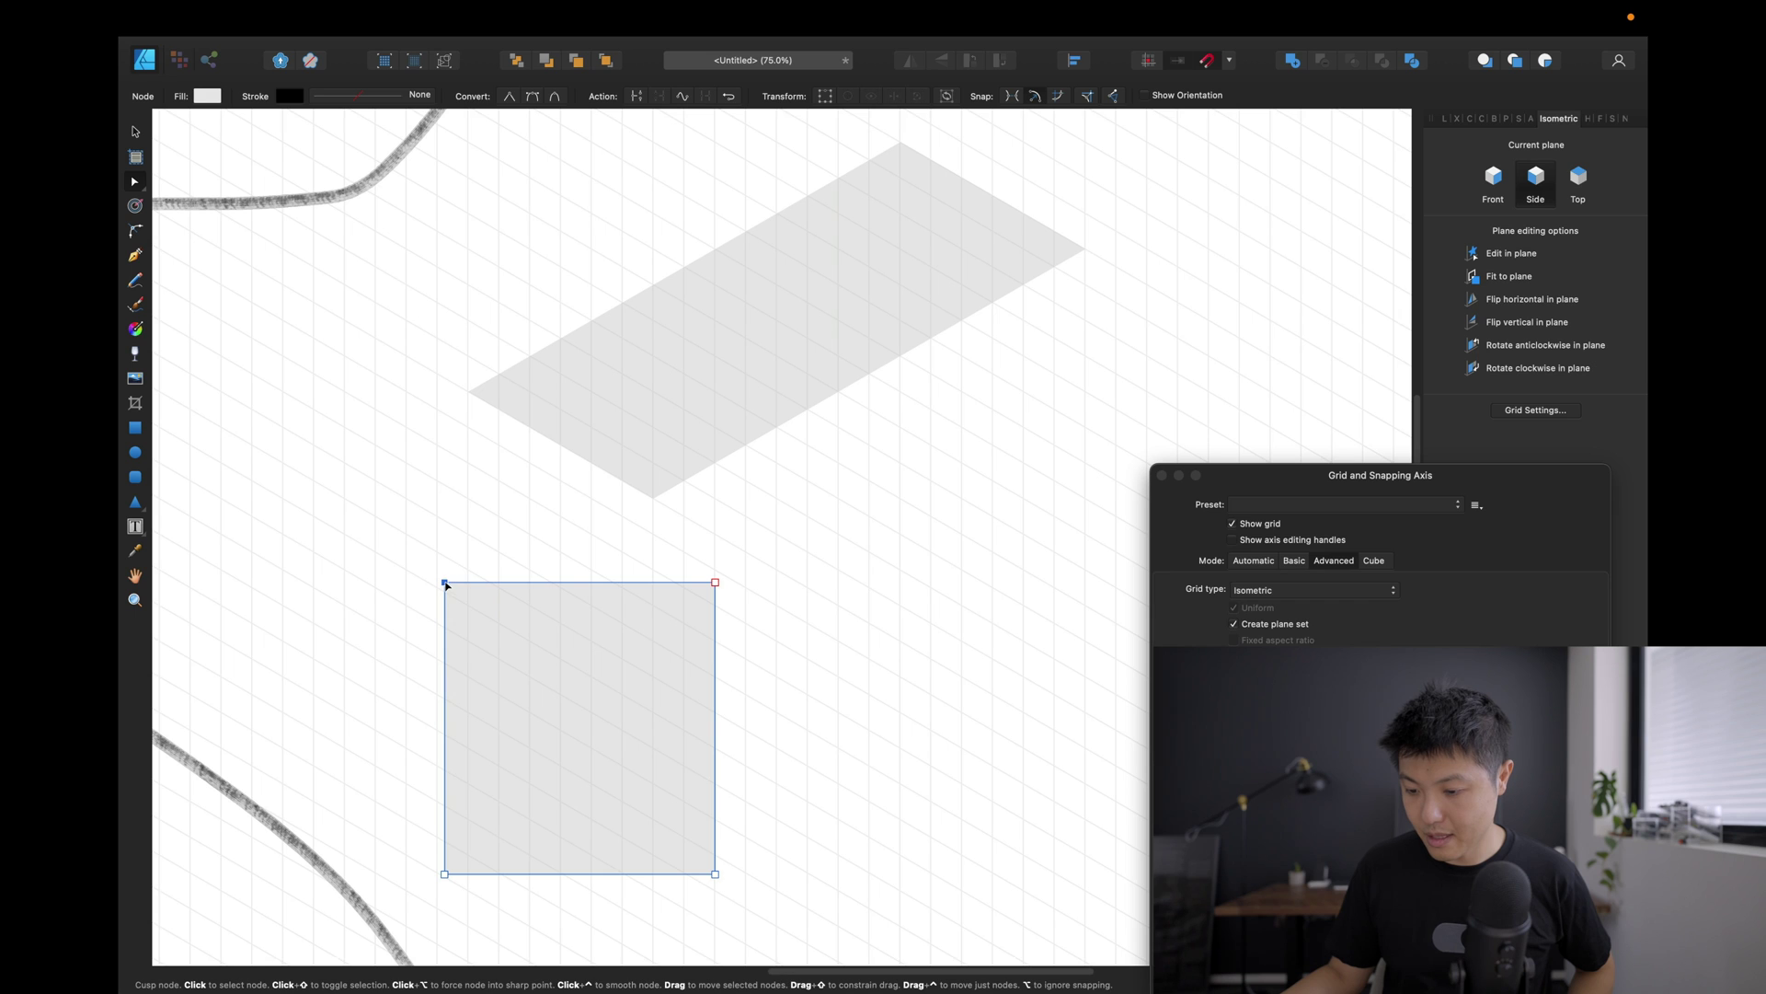
{"action": "left_click_drag", "start_coordinate": [445, 583], "coordinate": [473, 396]}
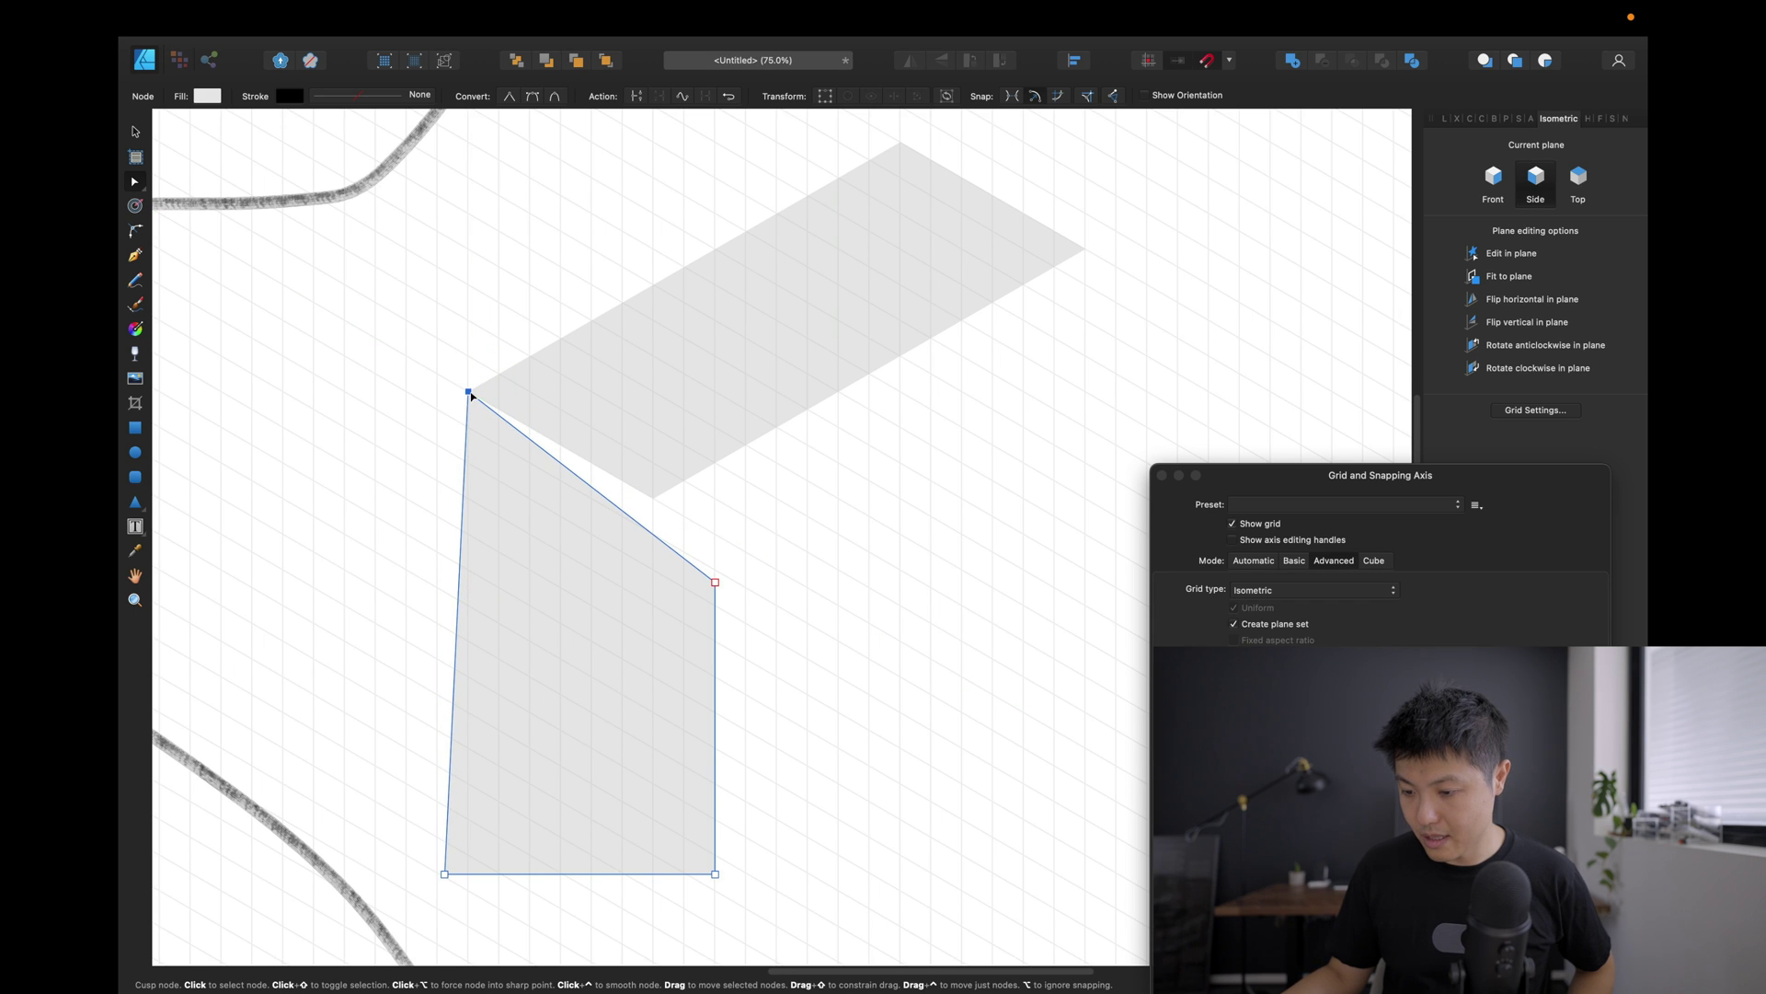
{"action": "left_click_drag", "start_coordinate": [707, 592], "coordinate": [646, 509]}
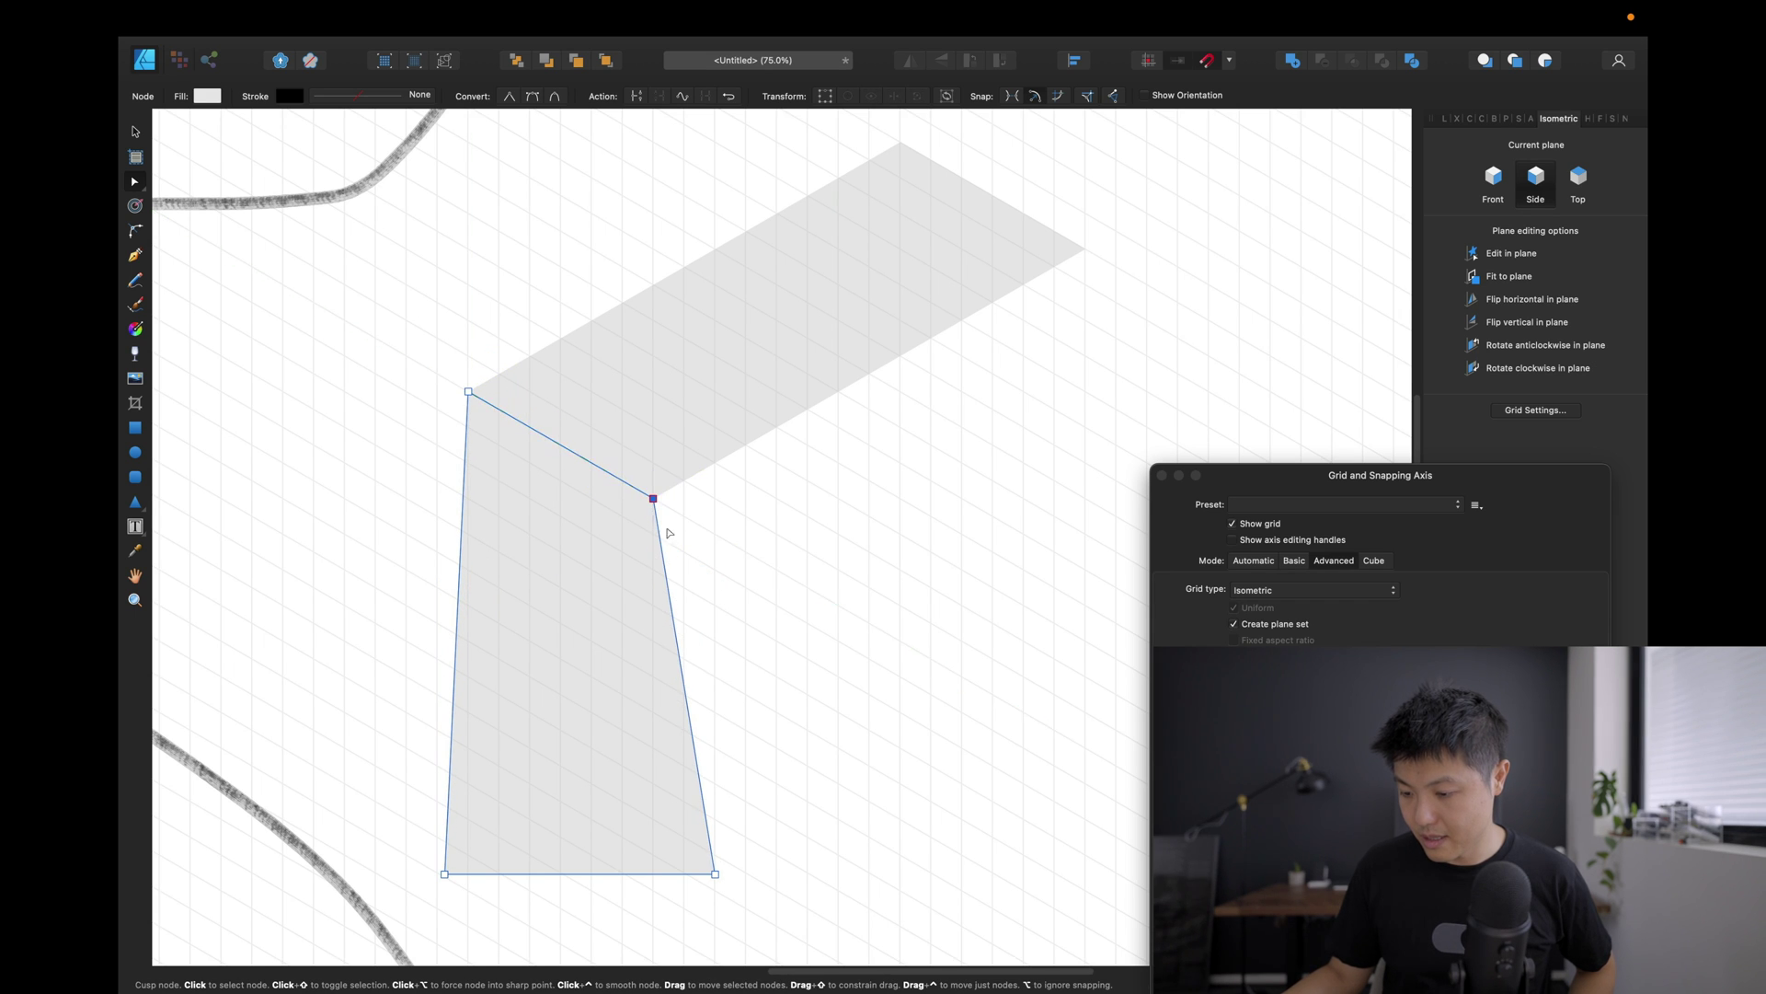
{"action": "left_click_drag", "start_coordinate": [717, 868], "coordinate": [654, 784]}
{"action": "left_click_drag", "start_coordinate": [446, 874], "coordinate": [469, 678]}
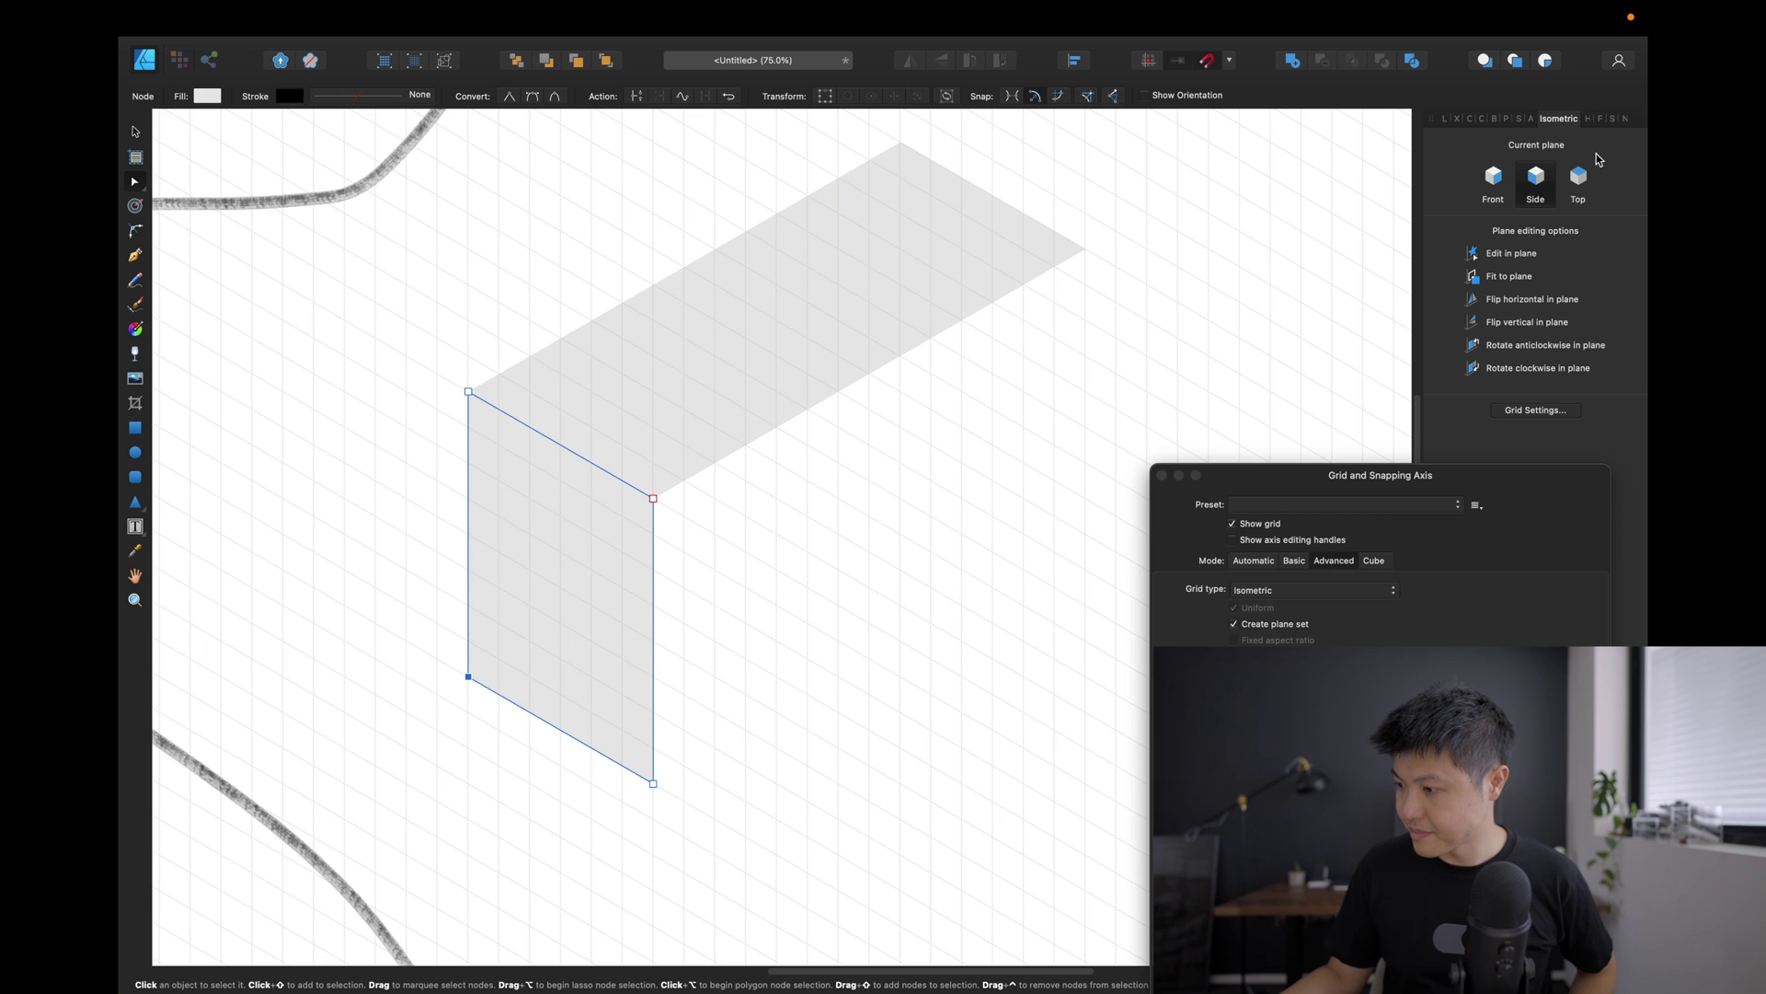
{"action": "left_click", "coordinate": [1500, 181]}
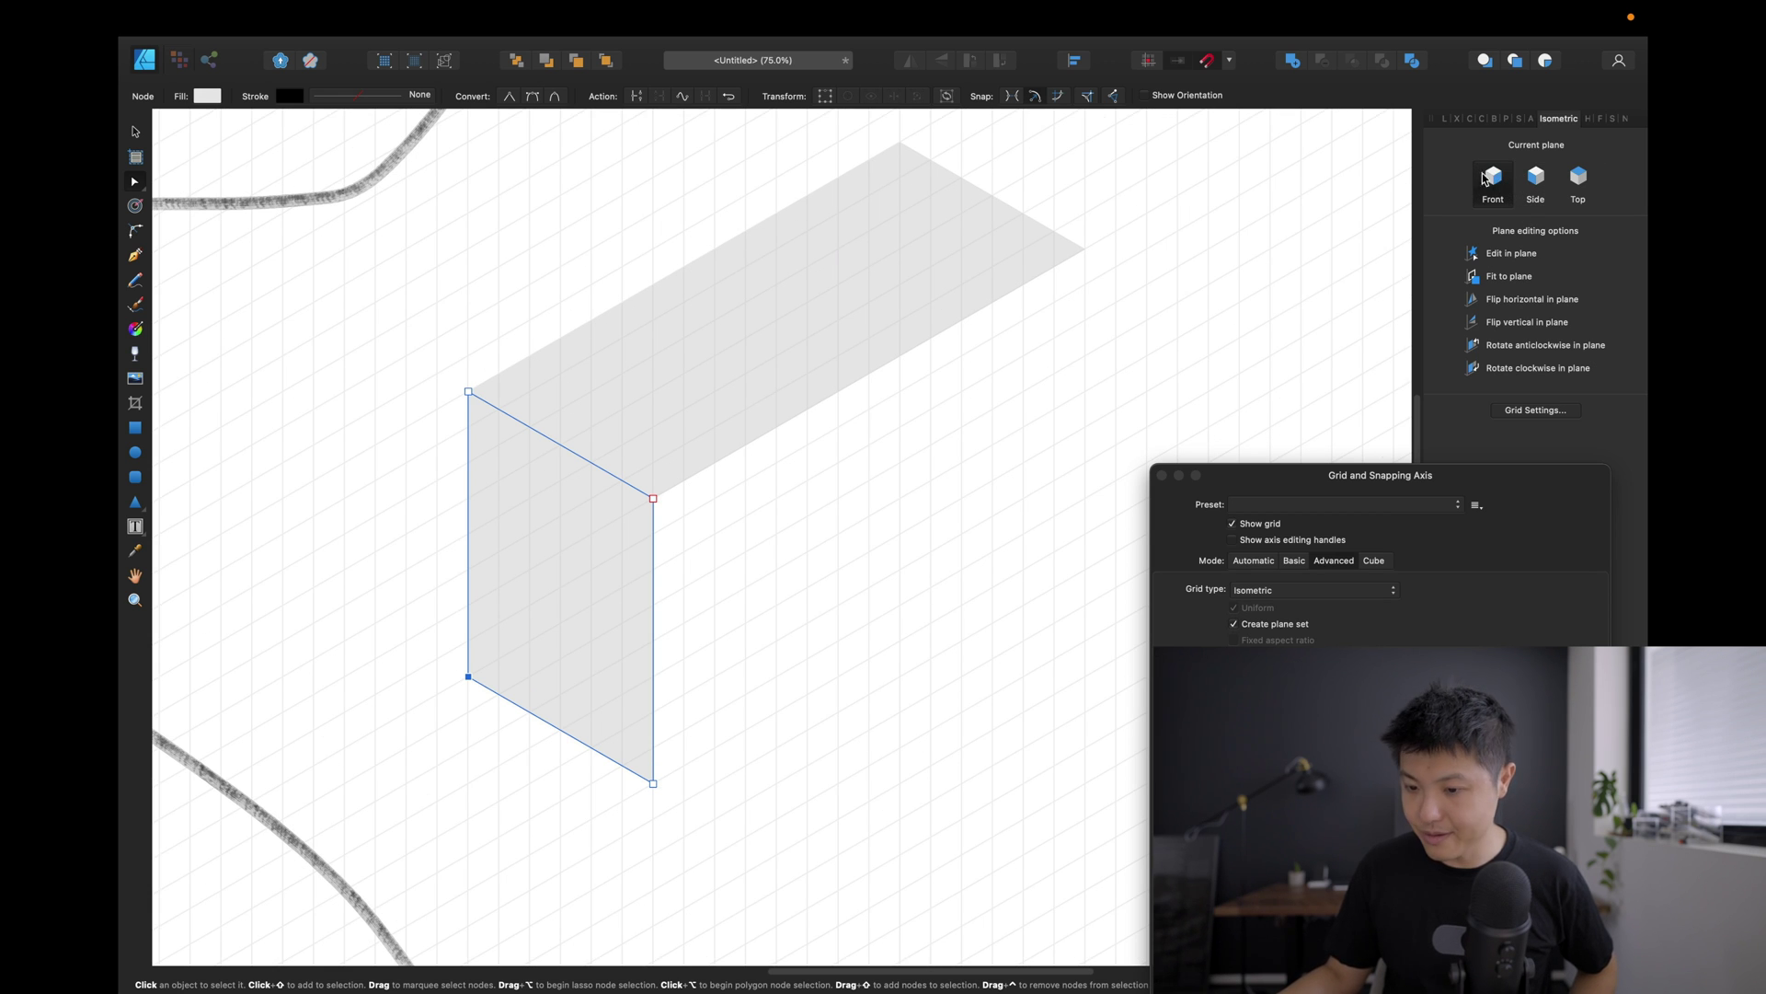
Draw a rectangle in the gap beside the side face and convert it to curves.
{"action": "left_click", "coordinate": [135, 428]}
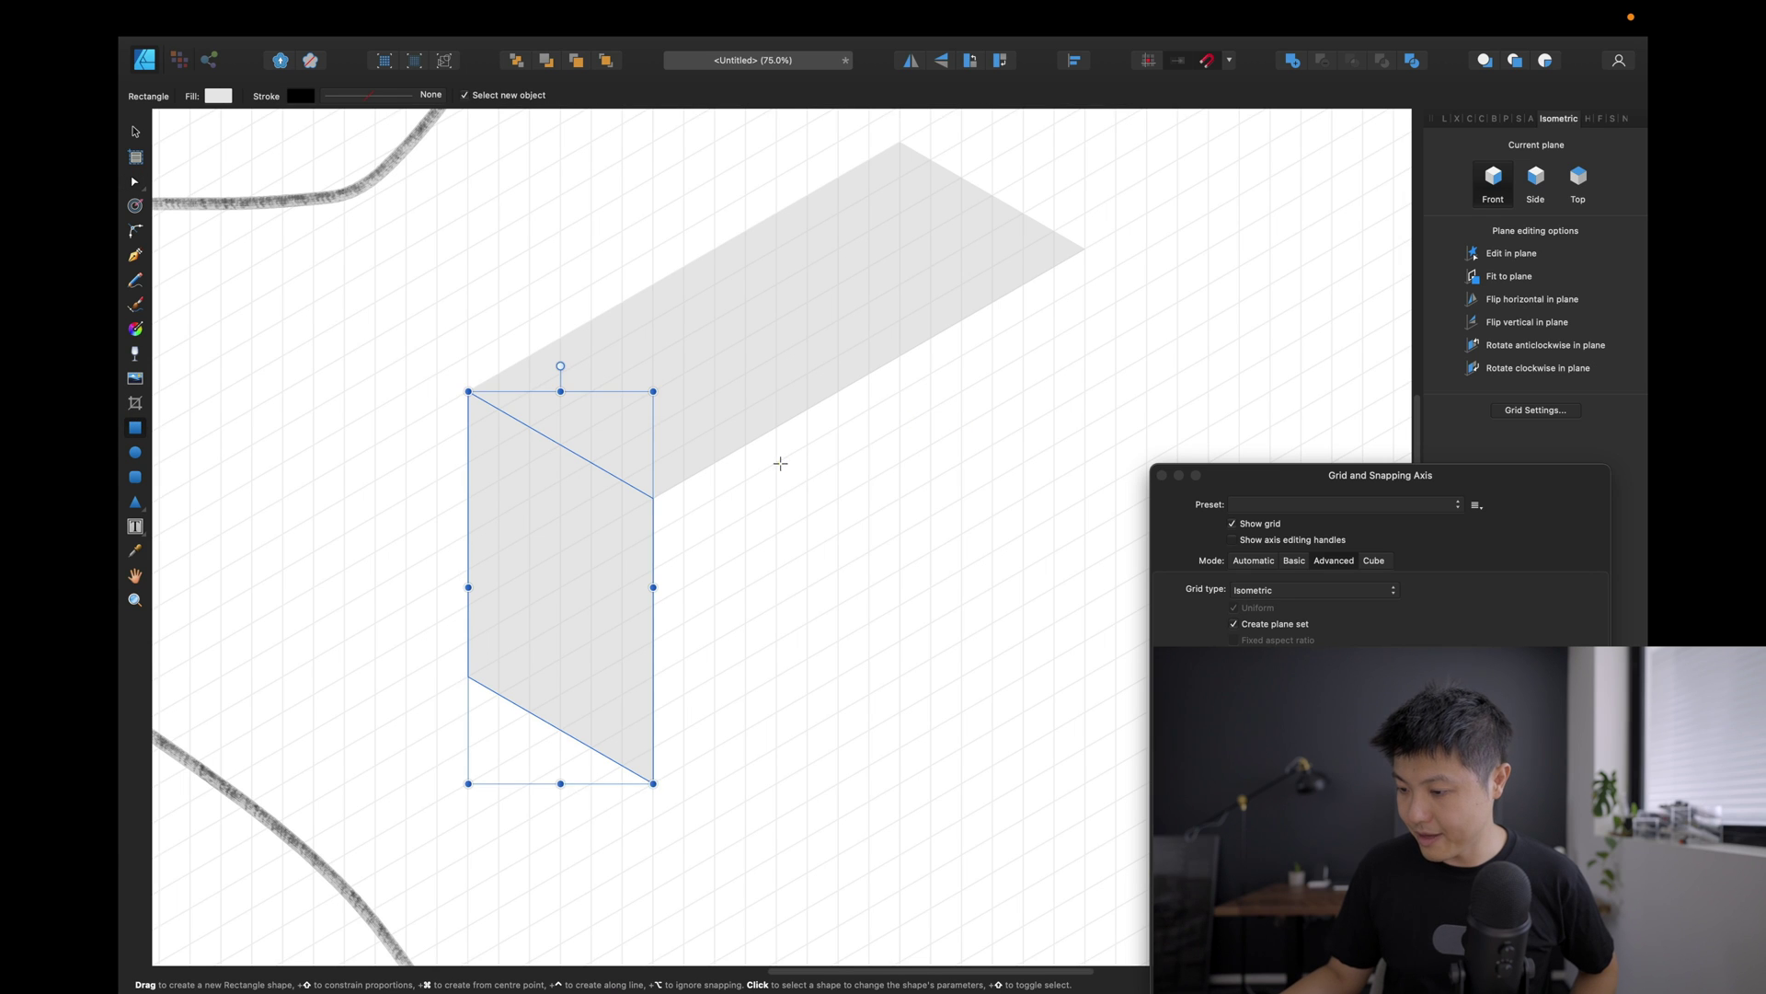
{"action": "left_click_drag", "start_coordinate": [778, 463], "coordinate": [1055, 746]}
{"action": "right_click", "coordinate": [931, 608]}
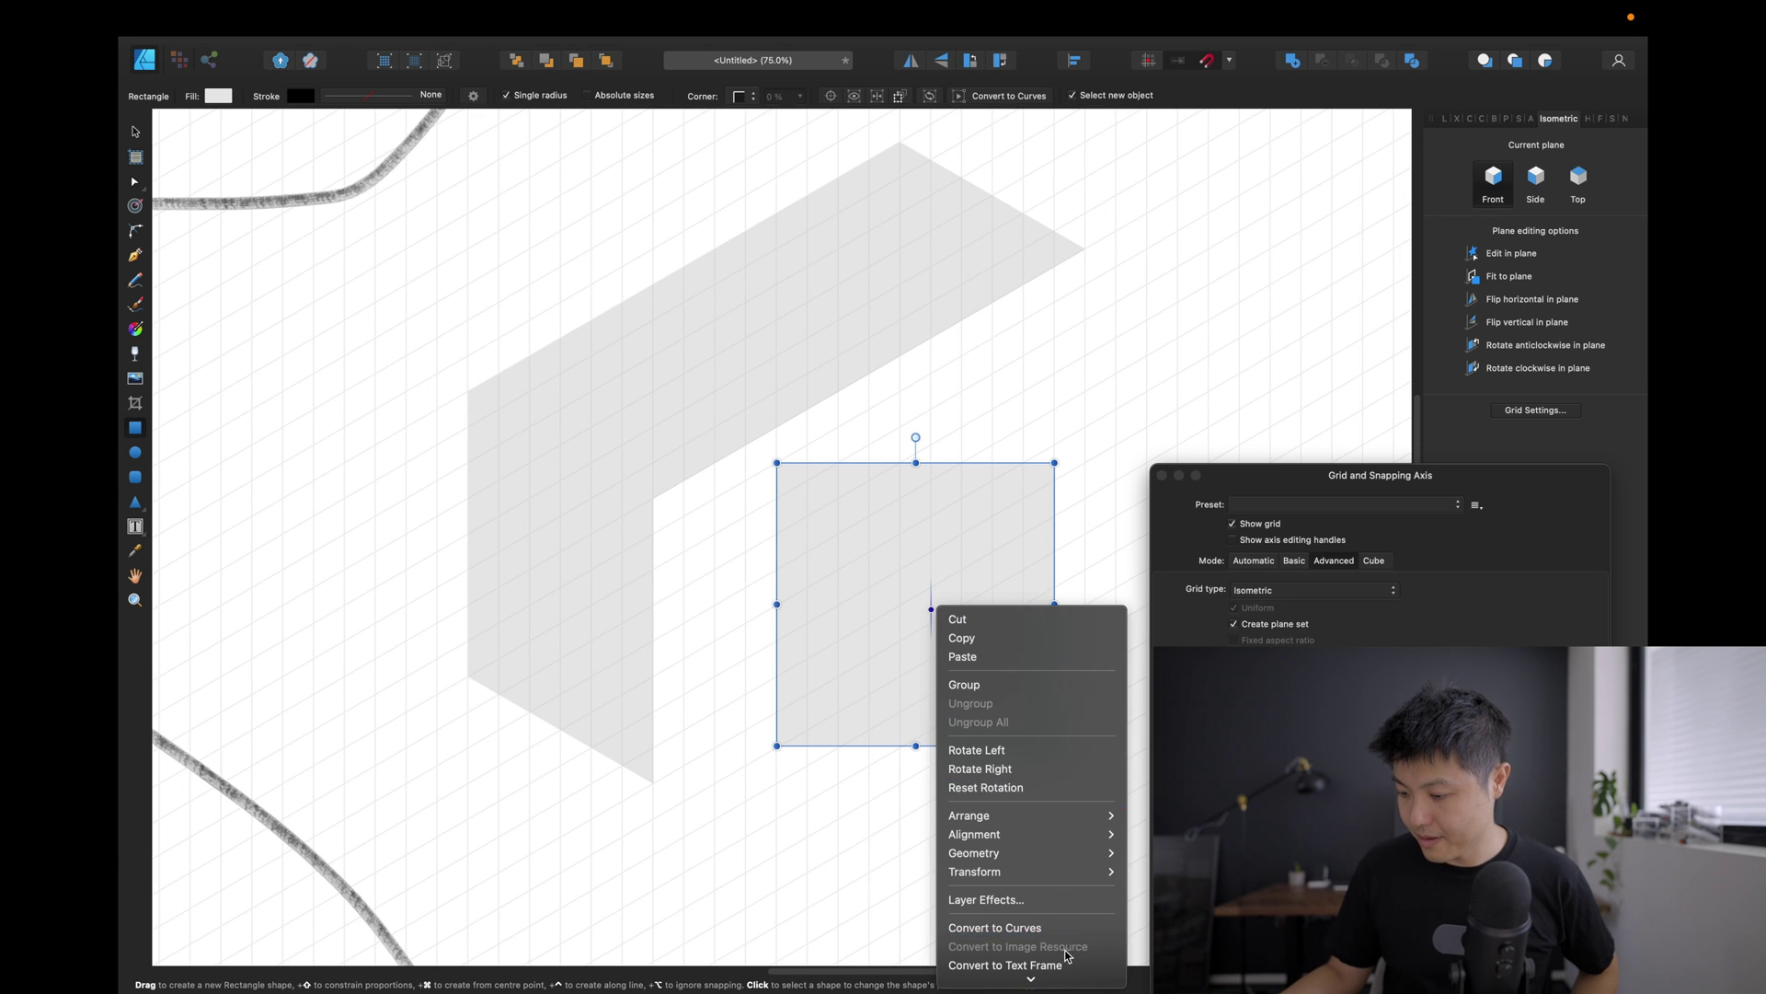
{"action": "left_click", "coordinate": [996, 928]}
{"action": "left_click", "coordinate": [130, 188]}
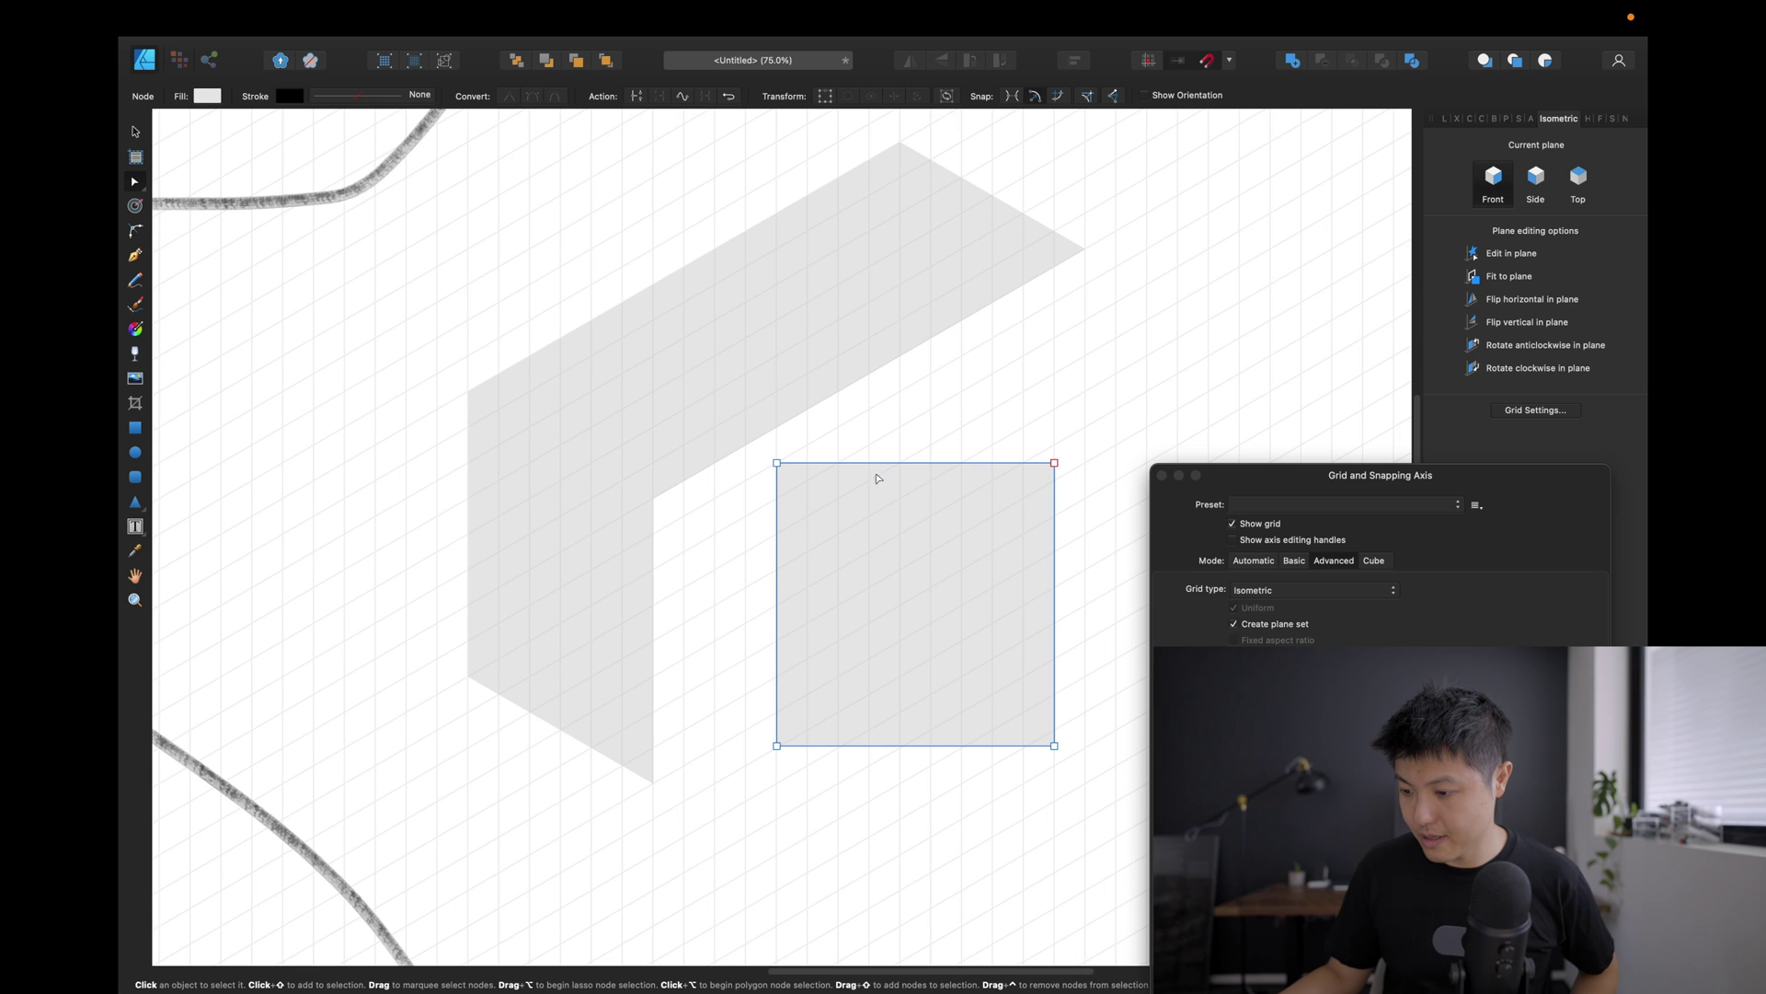
Snap its four corners onto the box's grid corners to form the right face.
{"action": "left_click_drag", "start_coordinate": [783, 464], "coordinate": [654, 499]}
{"action": "left_click_drag", "start_coordinate": [808, 472], "coordinate": [838, 391]}
{"action": "left_click_drag", "start_coordinate": [1055, 462], "coordinate": [1085, 249]}
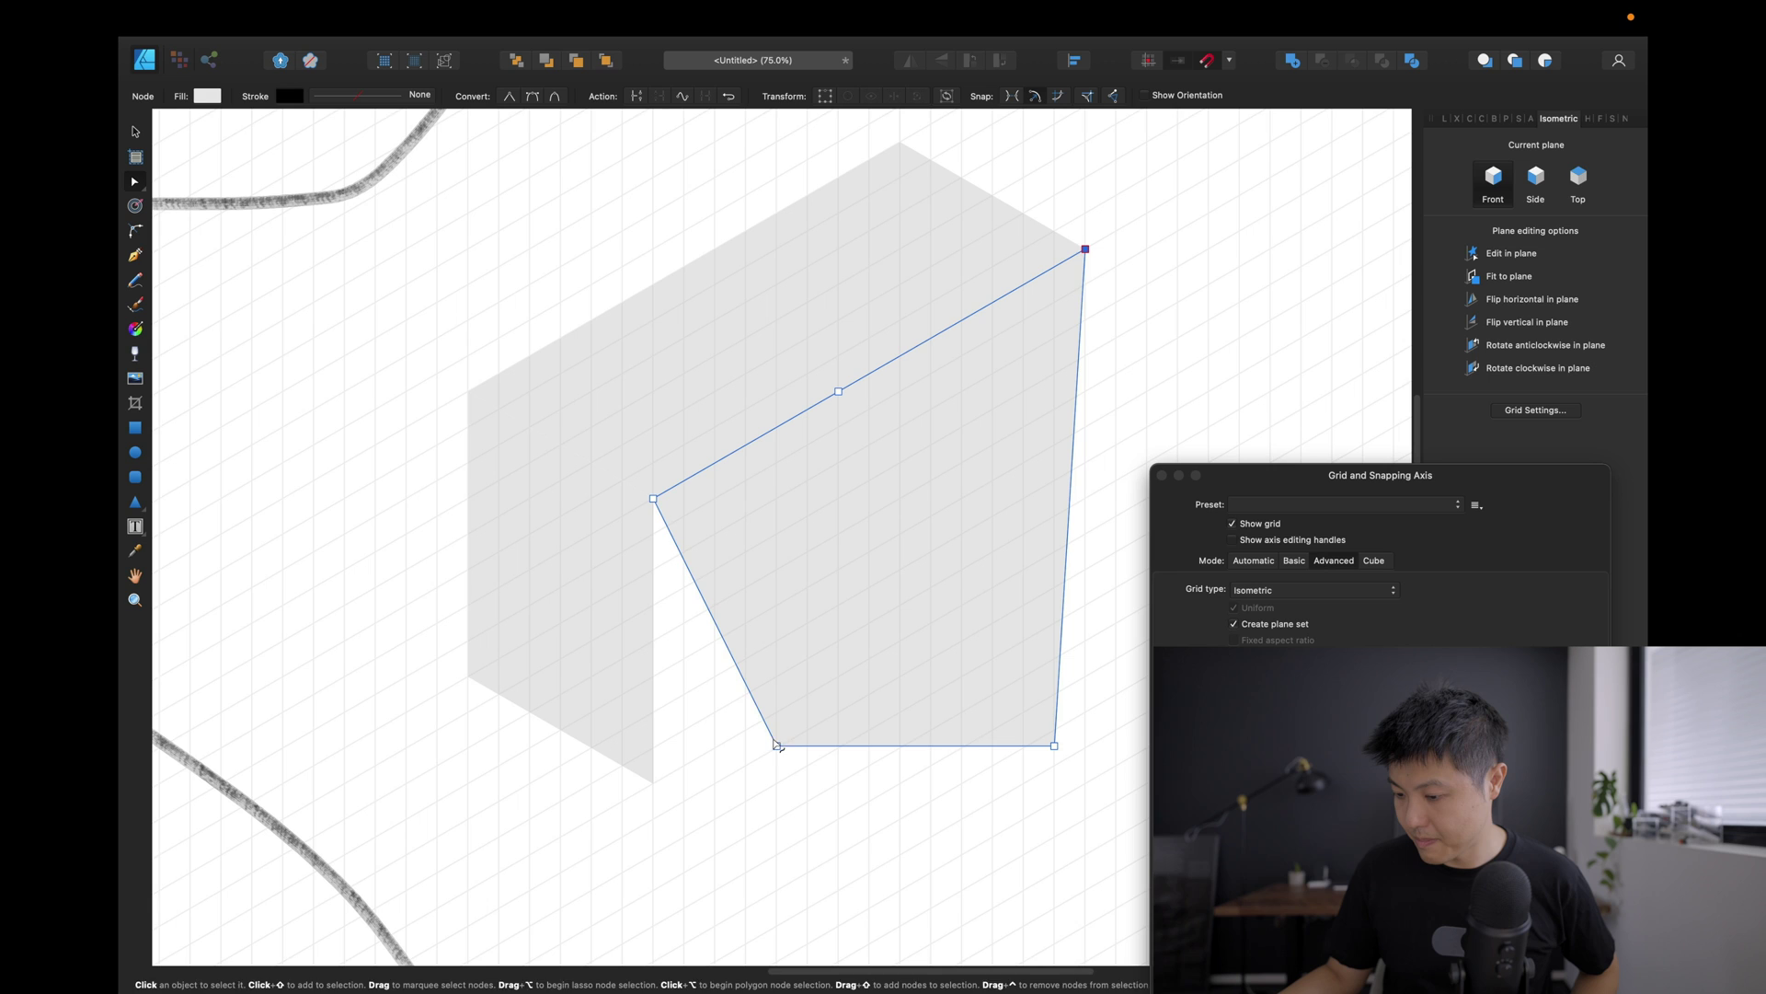
{"action": "left_click_drag", "start_coordinate": [775, 745], "coordinate": [654, 783]}
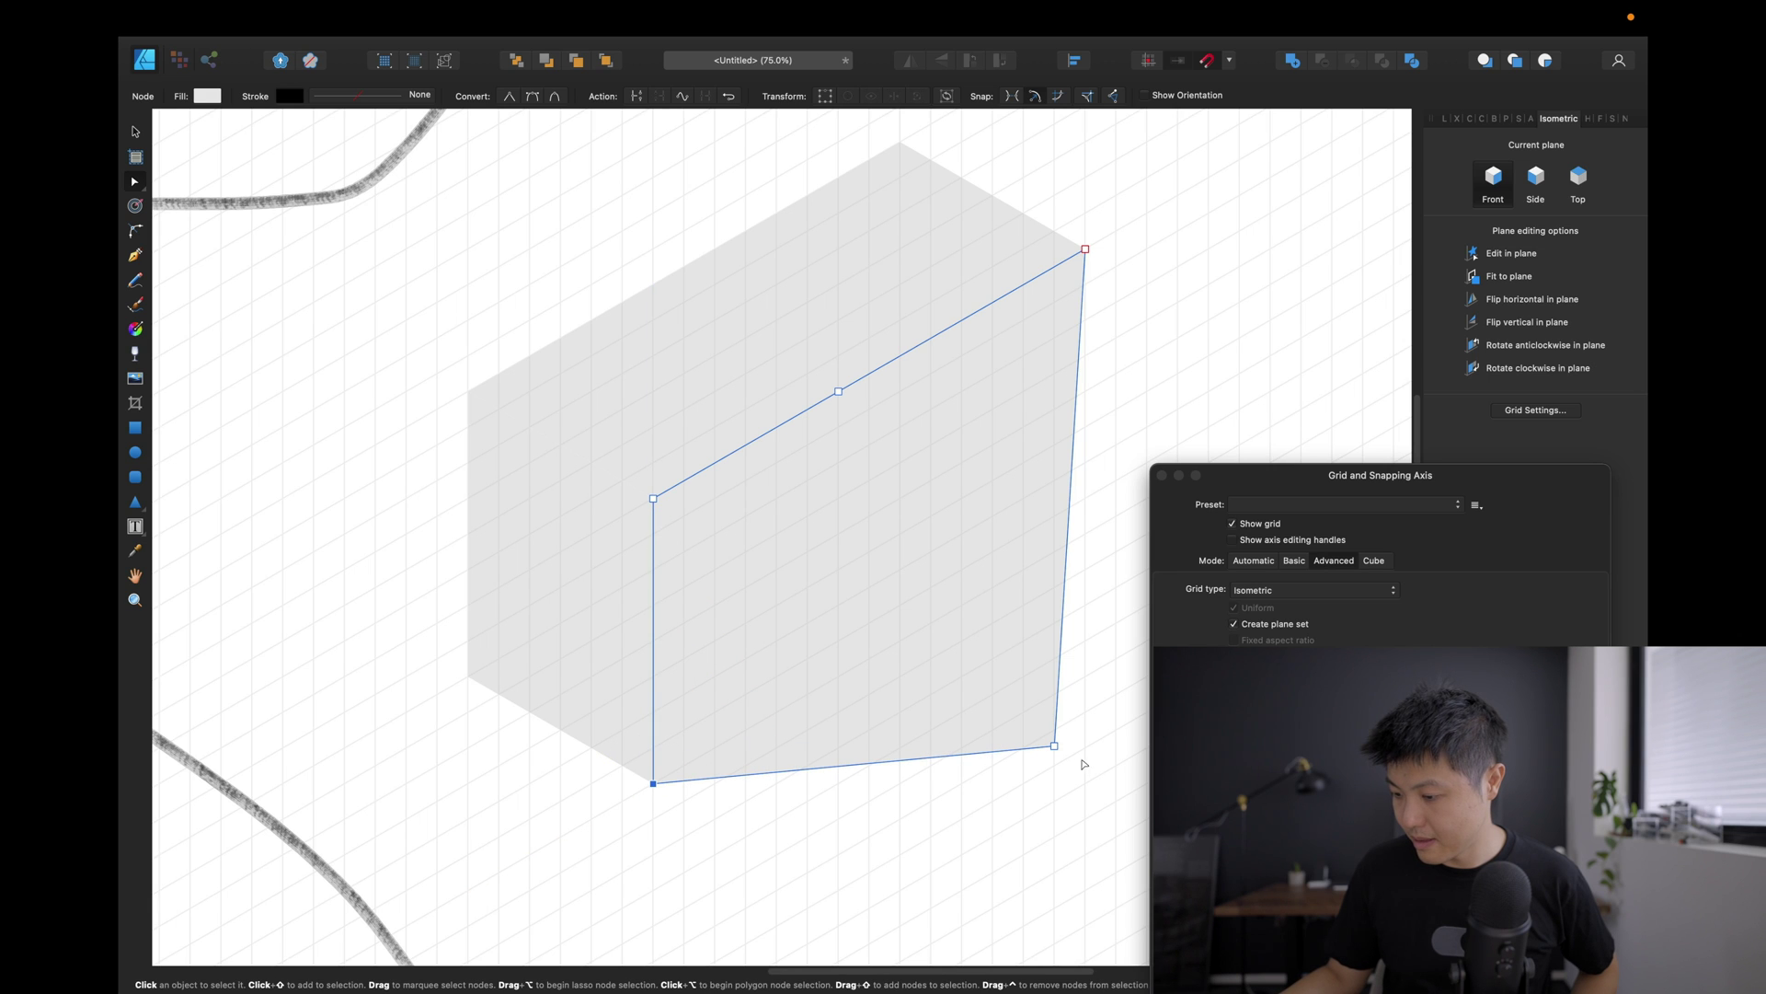
{"action": "left_click_drag", "start_coordinate": [1054, 745], "coordinate": [1085, 534]}
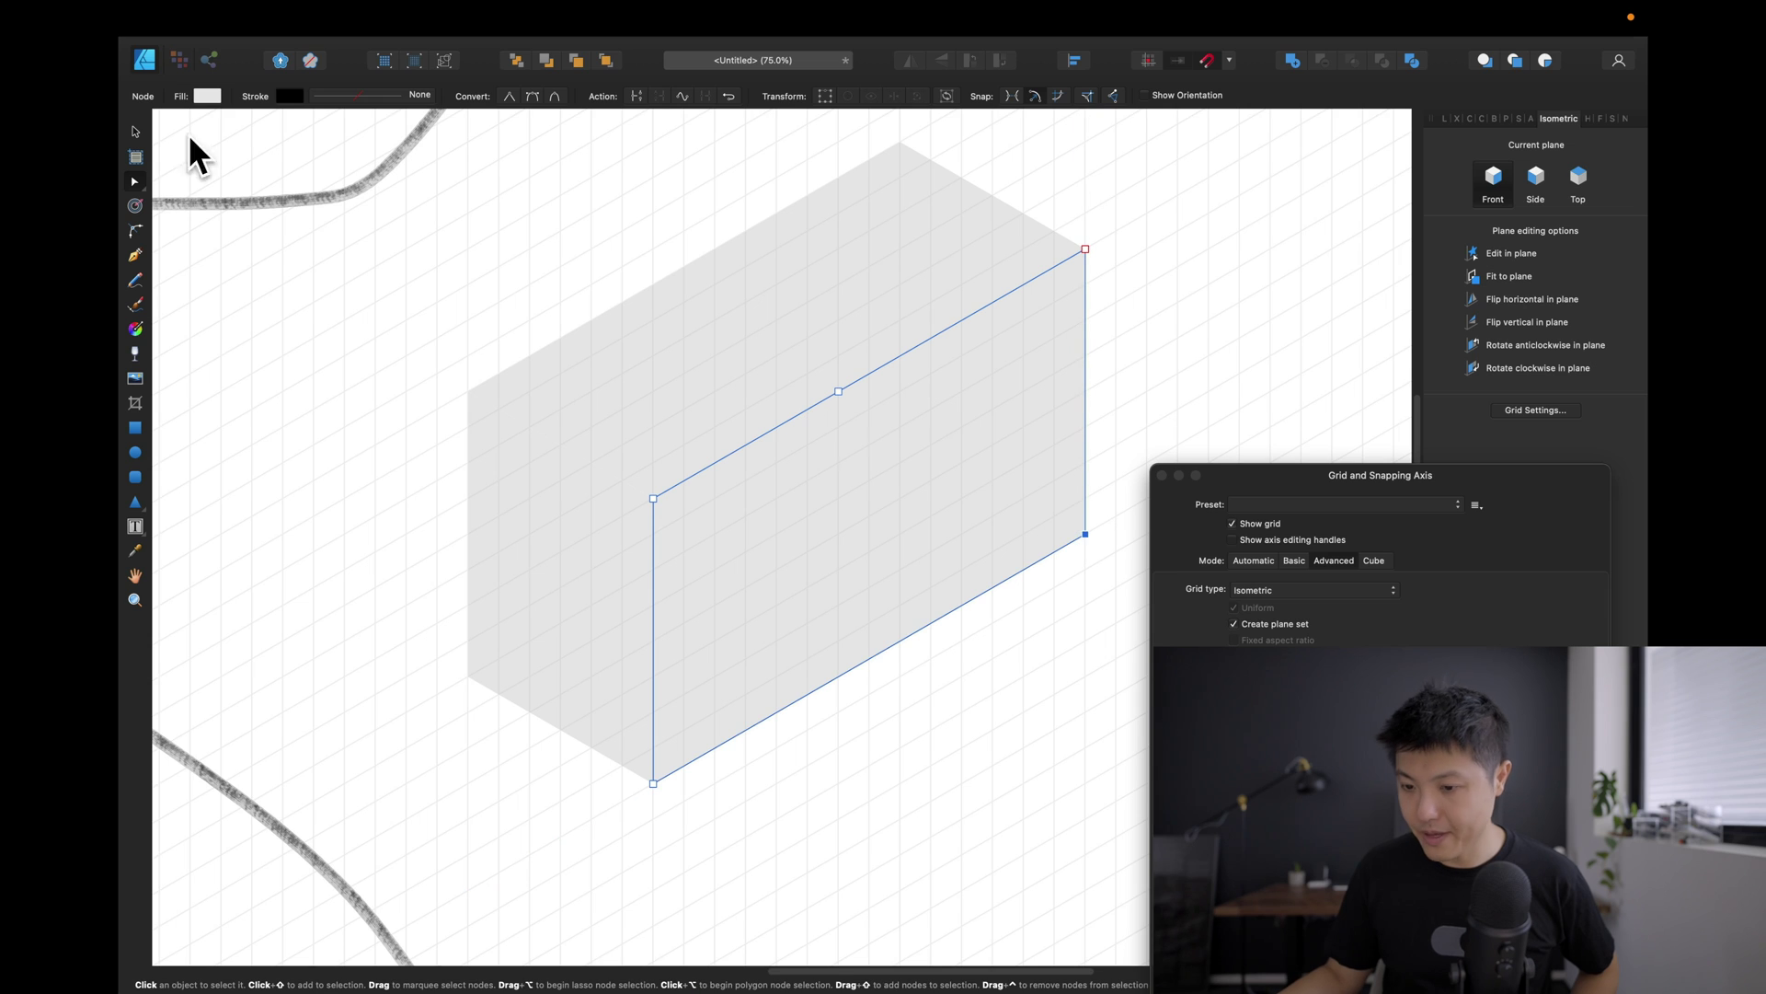
Darken the right face of the box to mid grey using its Fill colour.
{"action": "key", "text": "v"}
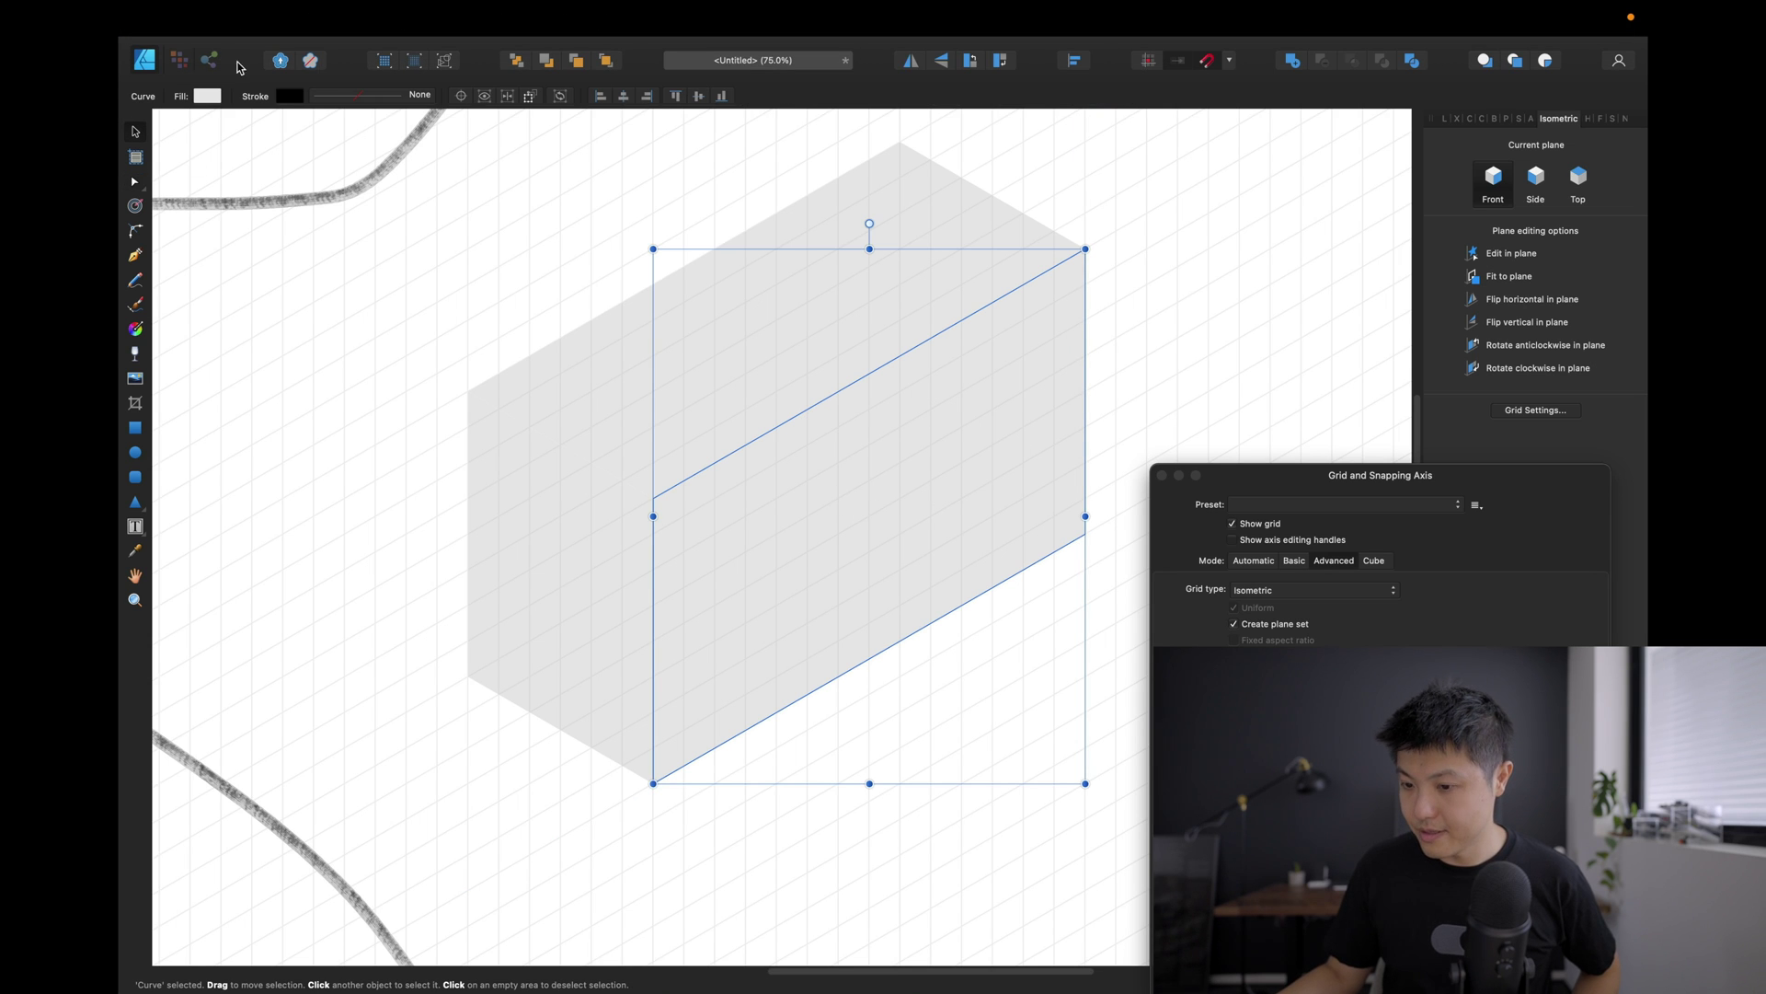
{"action": "left_click", "coordinate": [208, 97]}
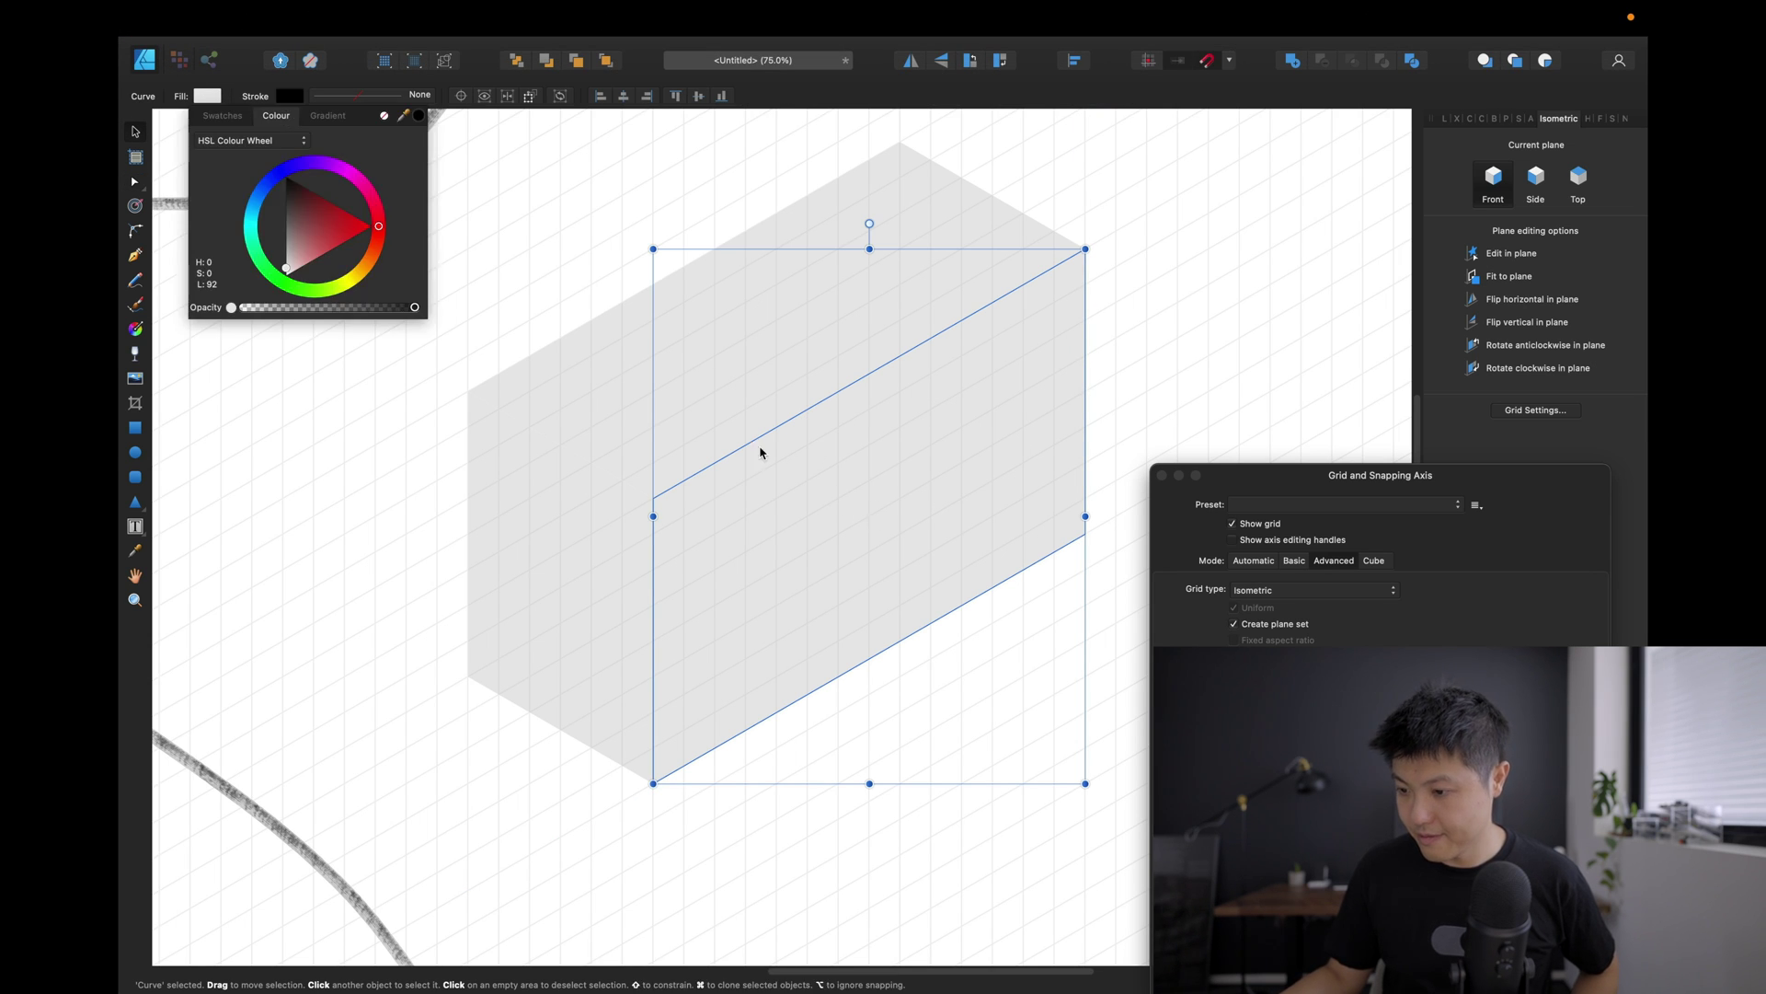
{"action": "left_click", "coordinate": [306, 235]}
{"action": "left_click", "coordinate": [283, 247]}
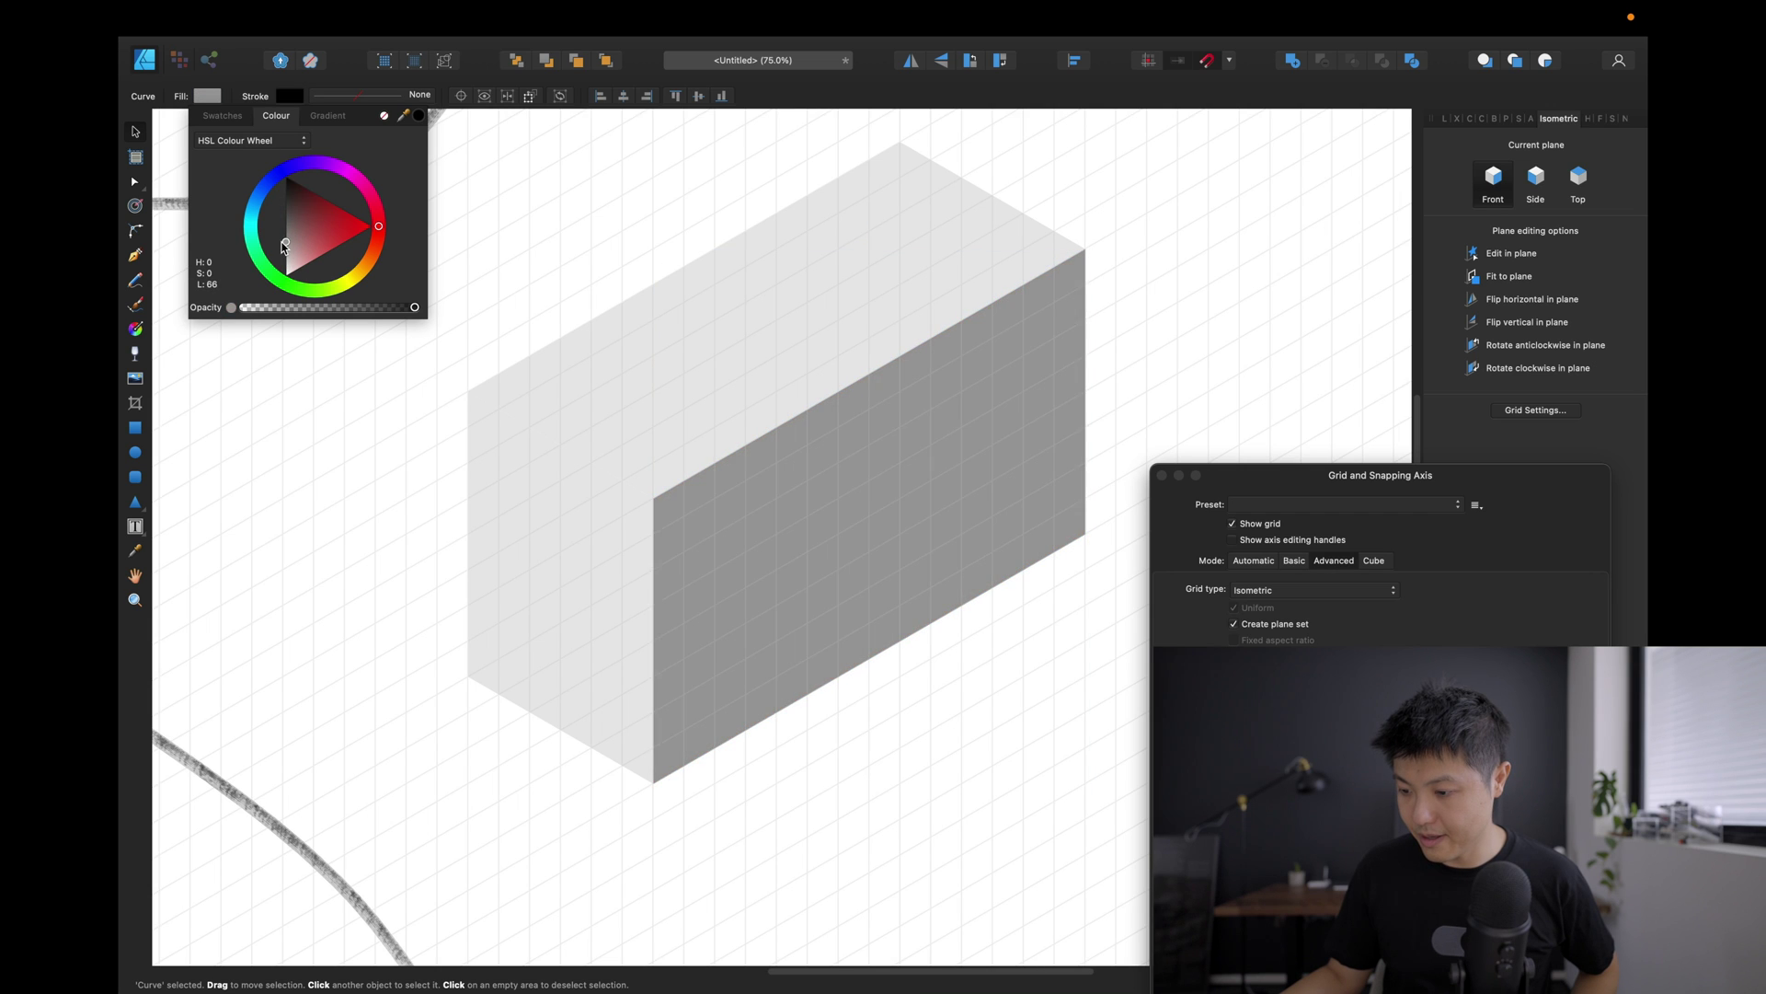
Shade the left face a slightly darker grey, then deselect to view the finished box.
{"action": "left_click", "coordinate": [496, 505]}
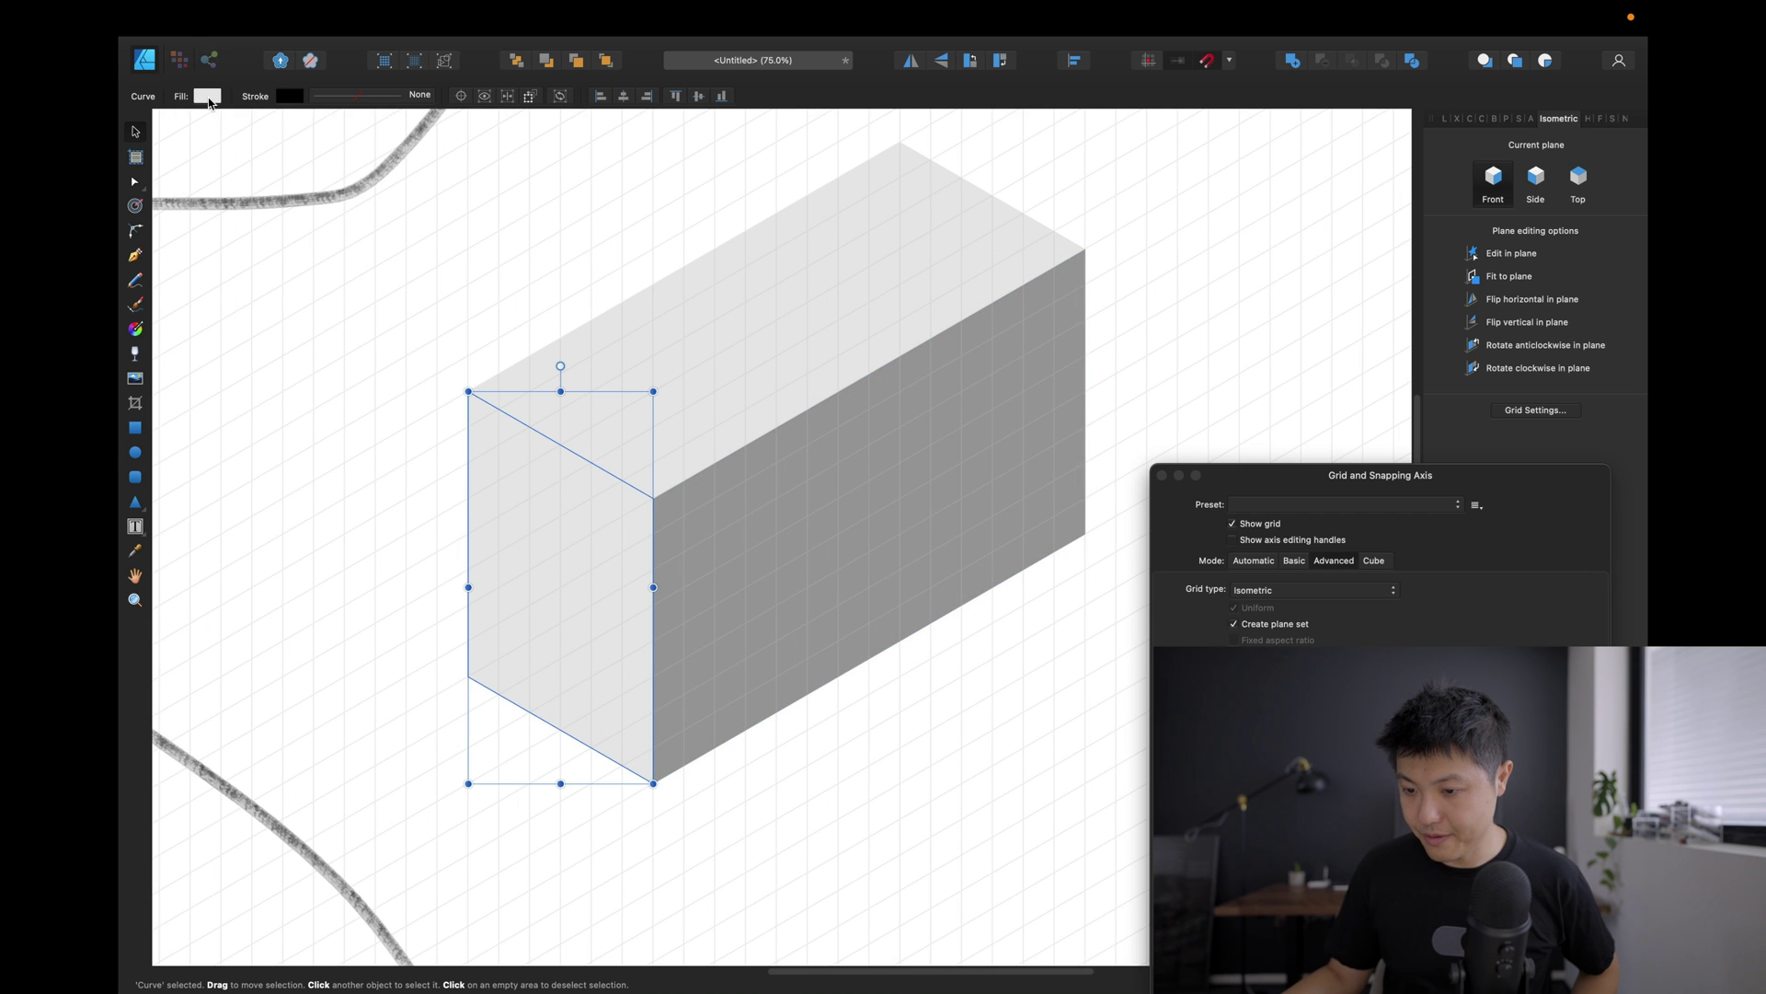
{"action": "left_click", "coordinate": [208, 97]}
{"action": "left_click_drag", "start_coordinate": [289, 202], "coordinate": [281, 251]}
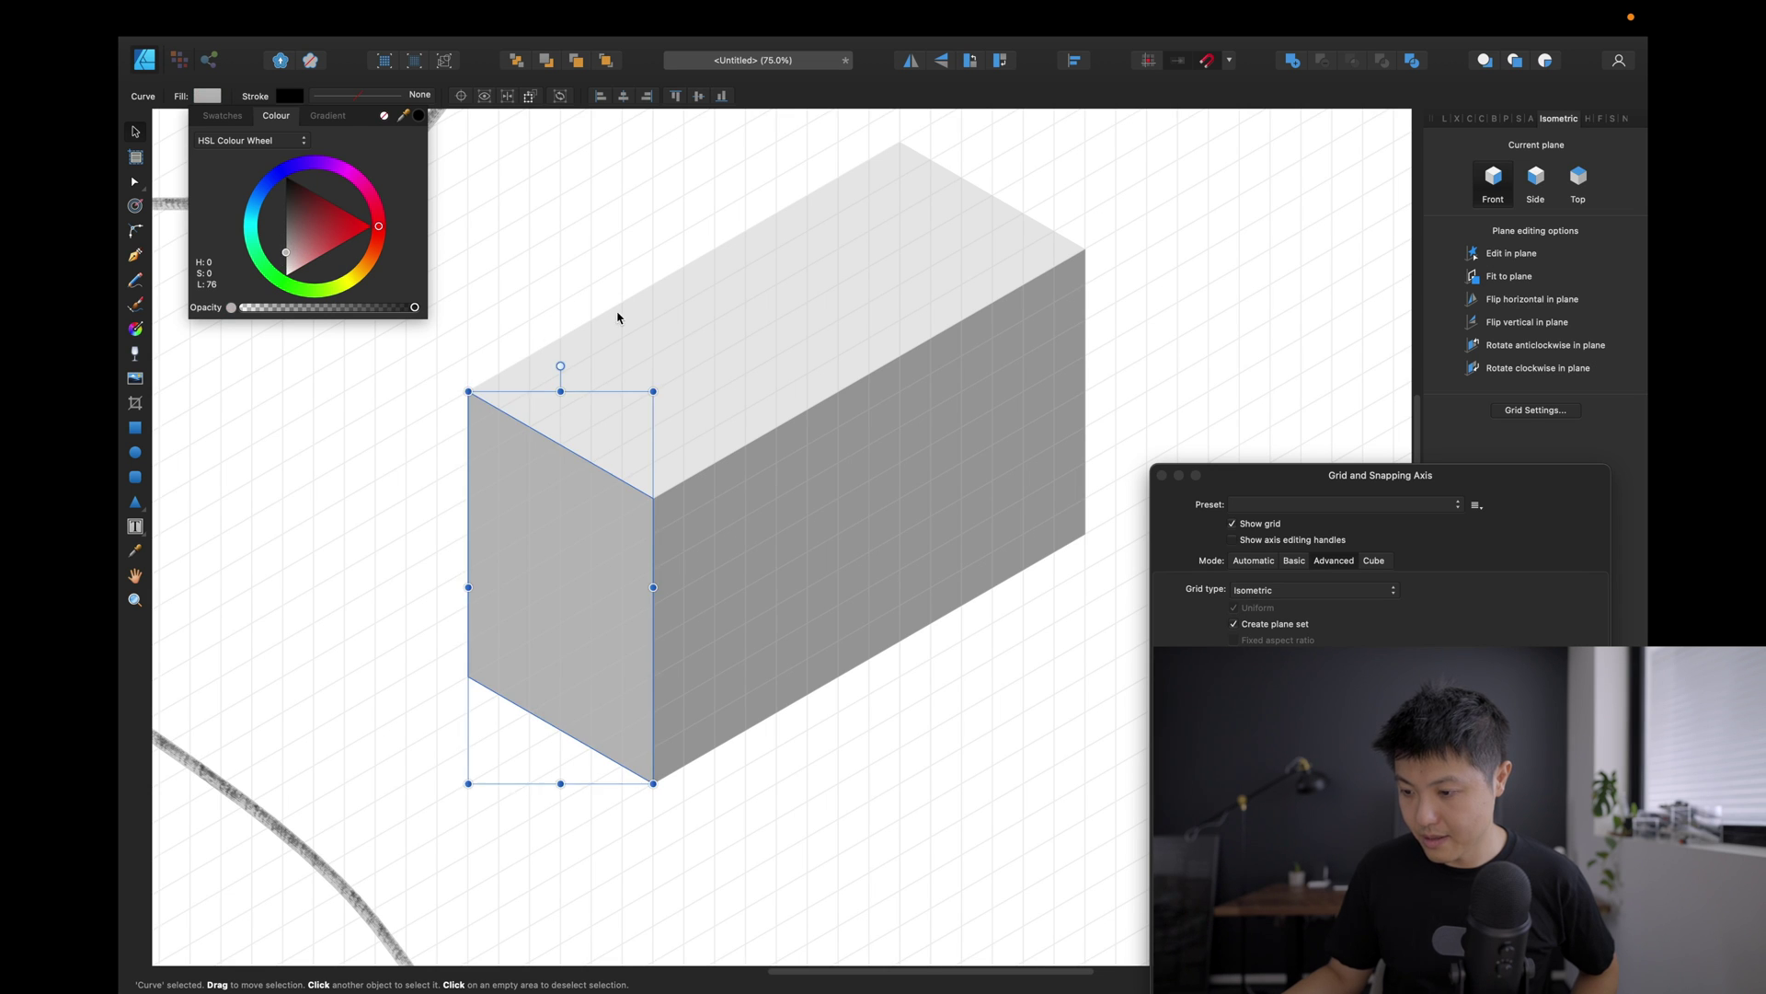
{"action": "left_click", "coordinate": [639, 232]}
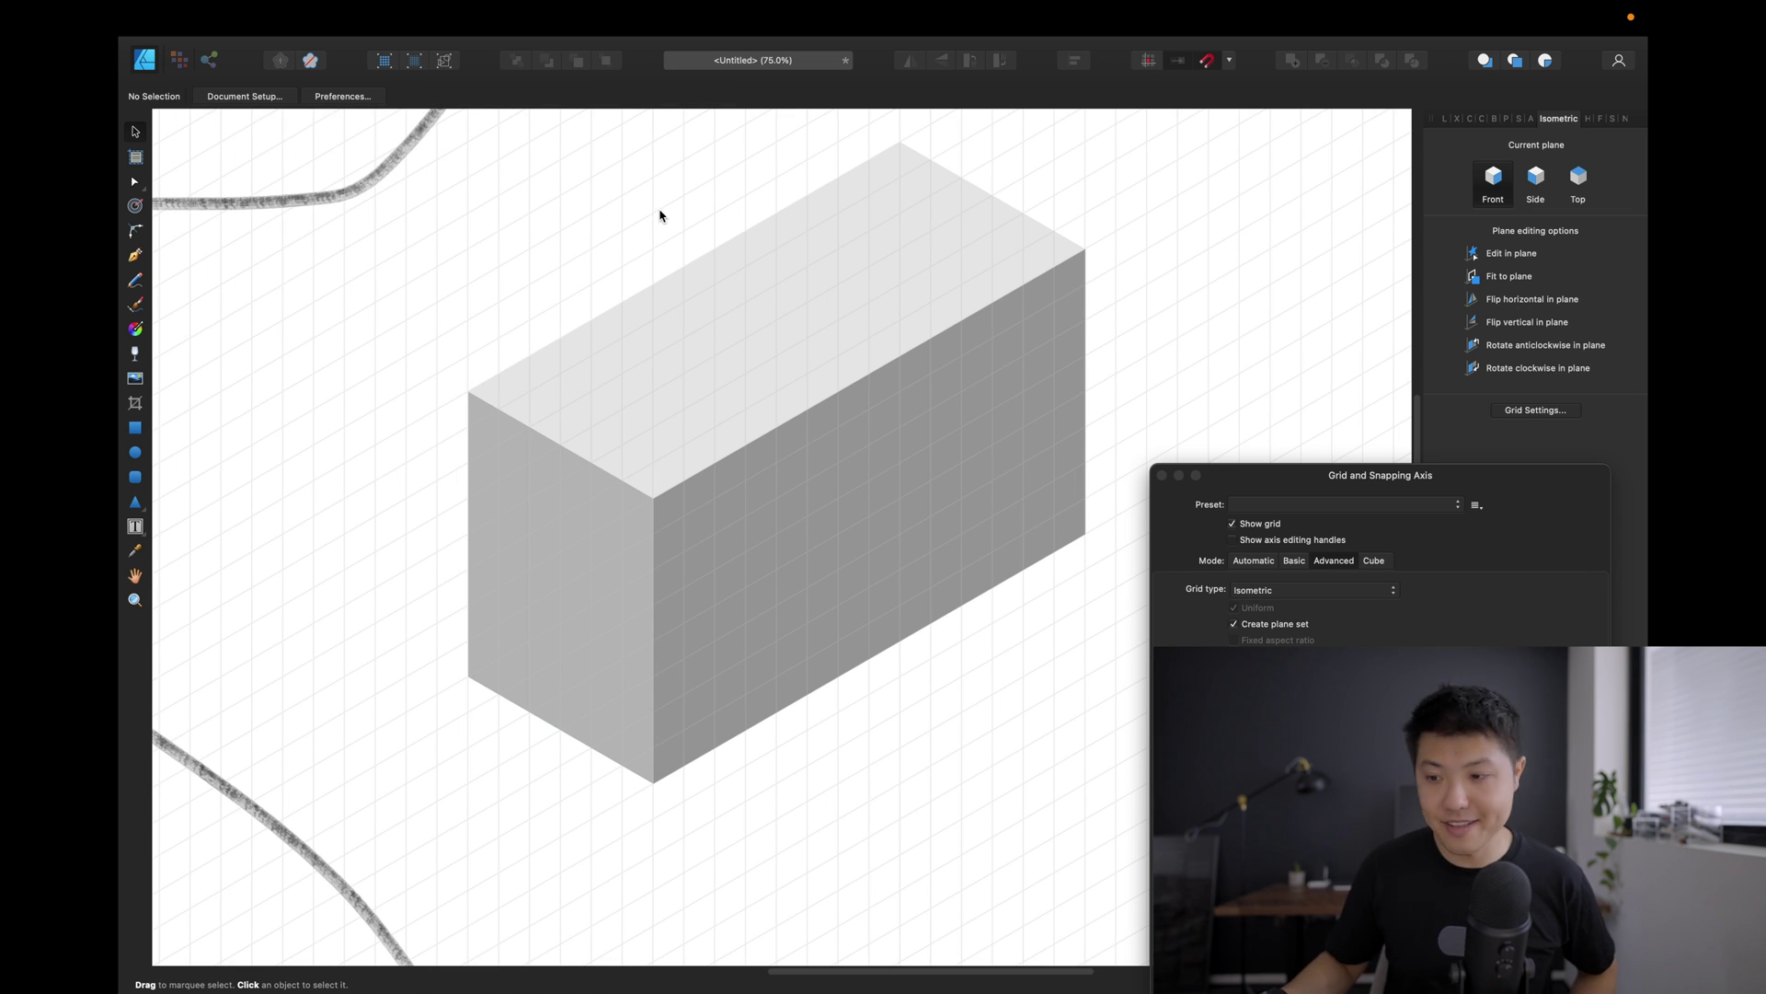
Zoom out and back in, selecting the top, right and left faces to check their grey shades.
{"action": "key", "text": "super+minus"}
{"action": "key", "text": "super+minus"}
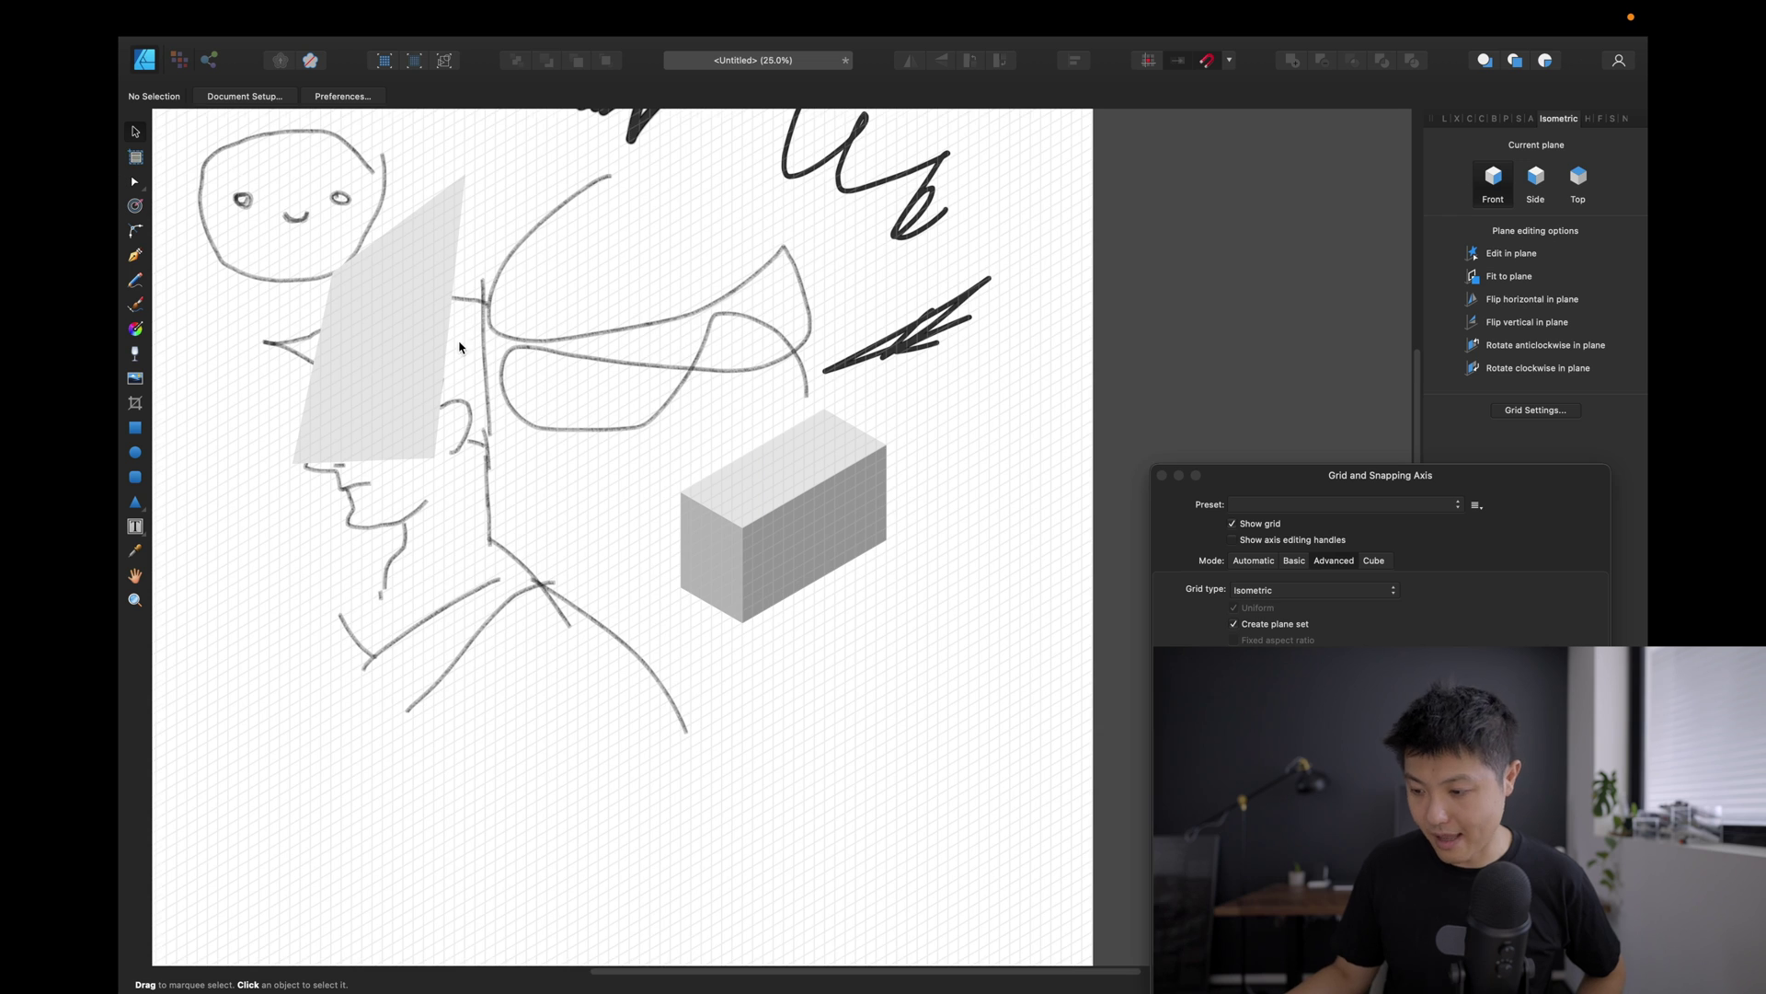
{"action": "key", "text": "super+plus"}
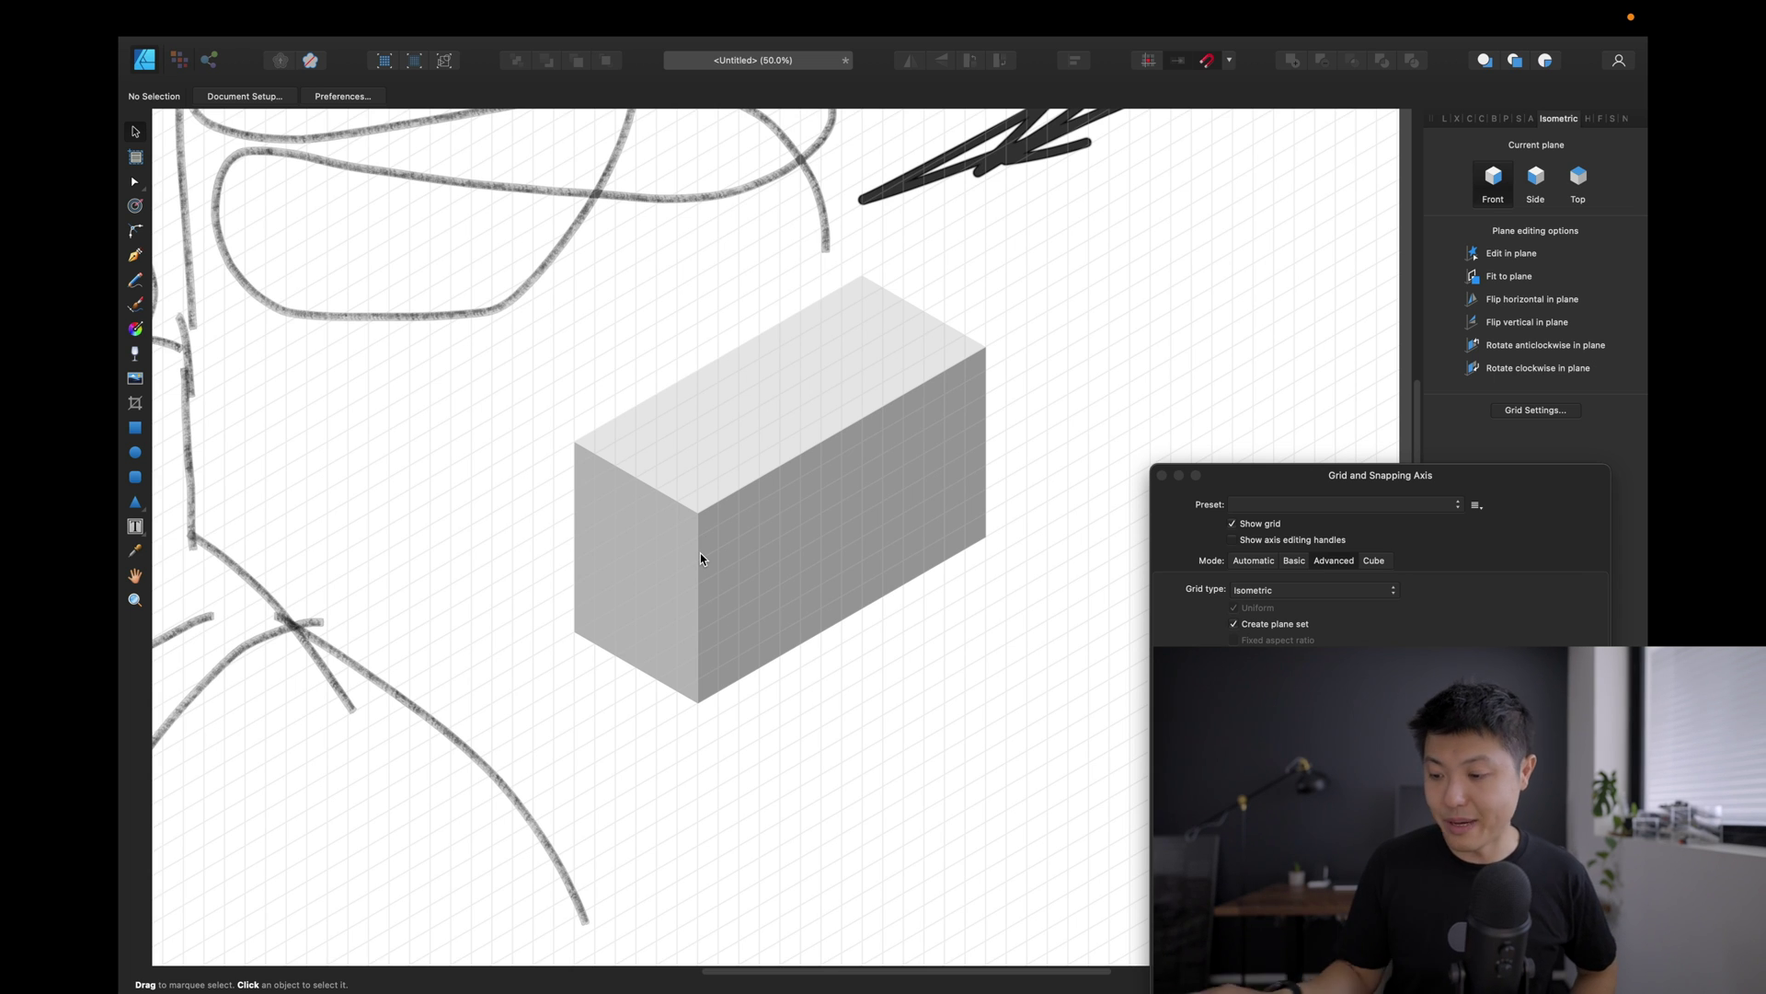
{"action": "left_click", "coordinate": [654, 471]}
{"action": "left_click", "coordinate": [709, 549]}
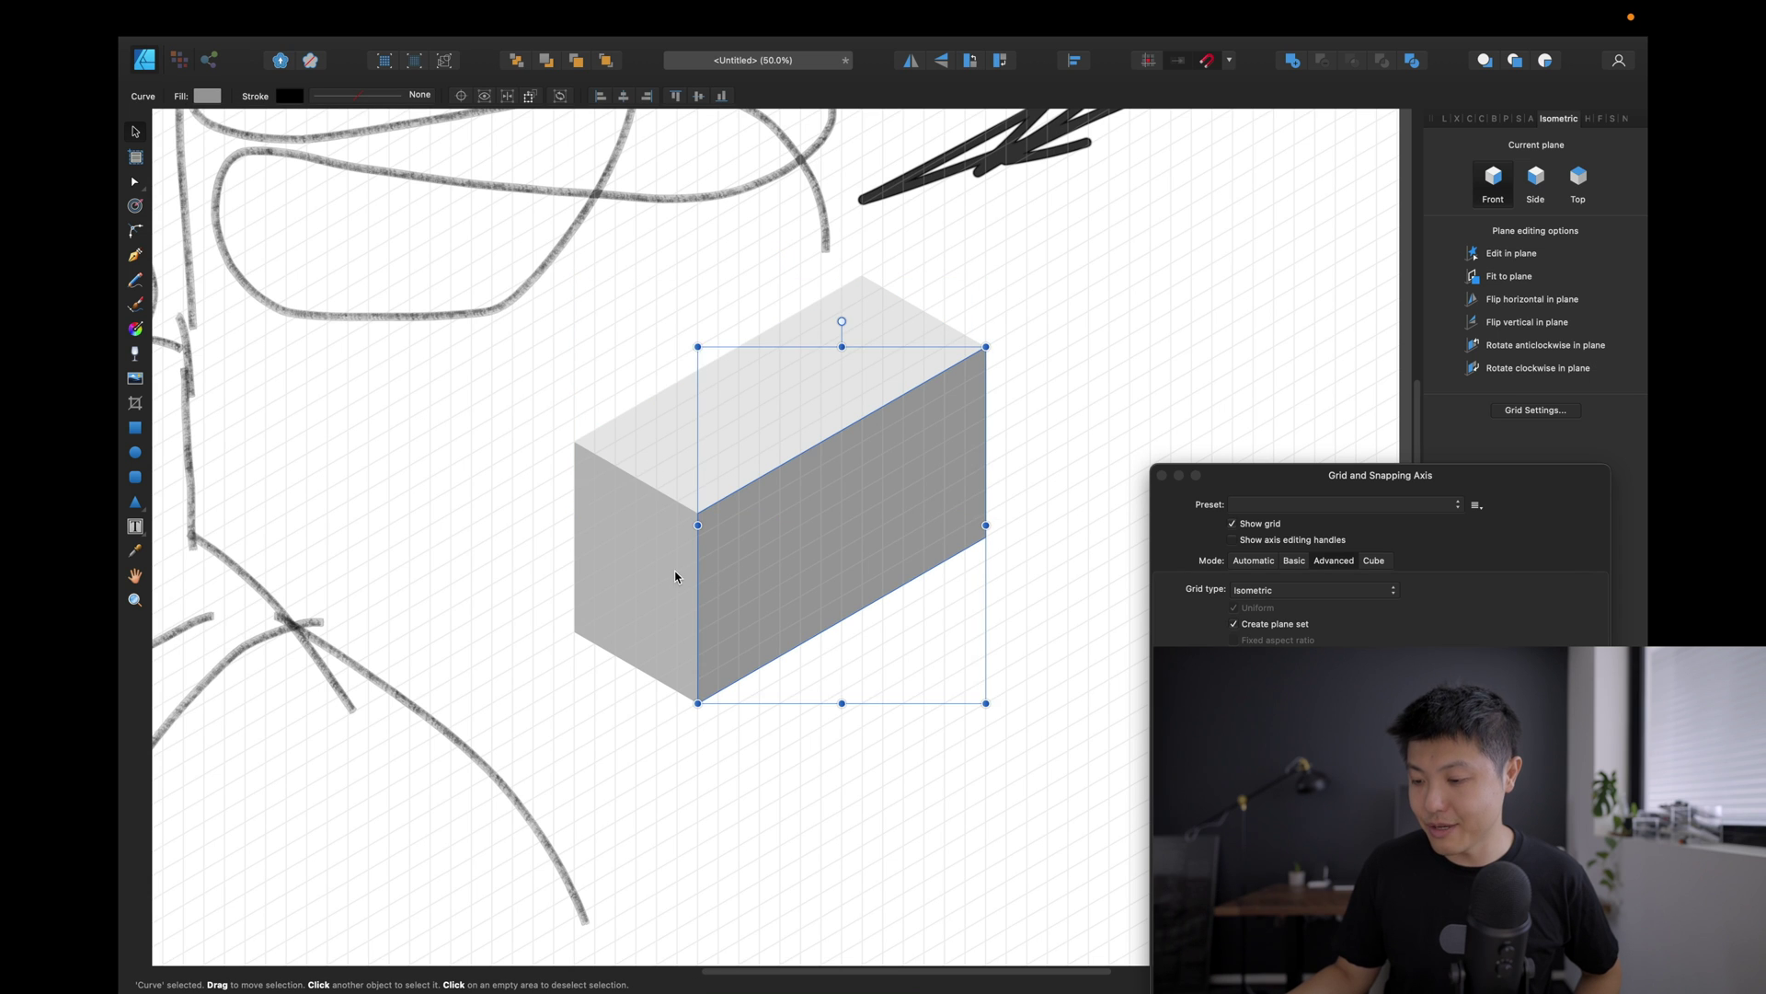
{"action": "left_click", "coordinate": [675, 576]}
{"action": "key", "text": "super+minus"}
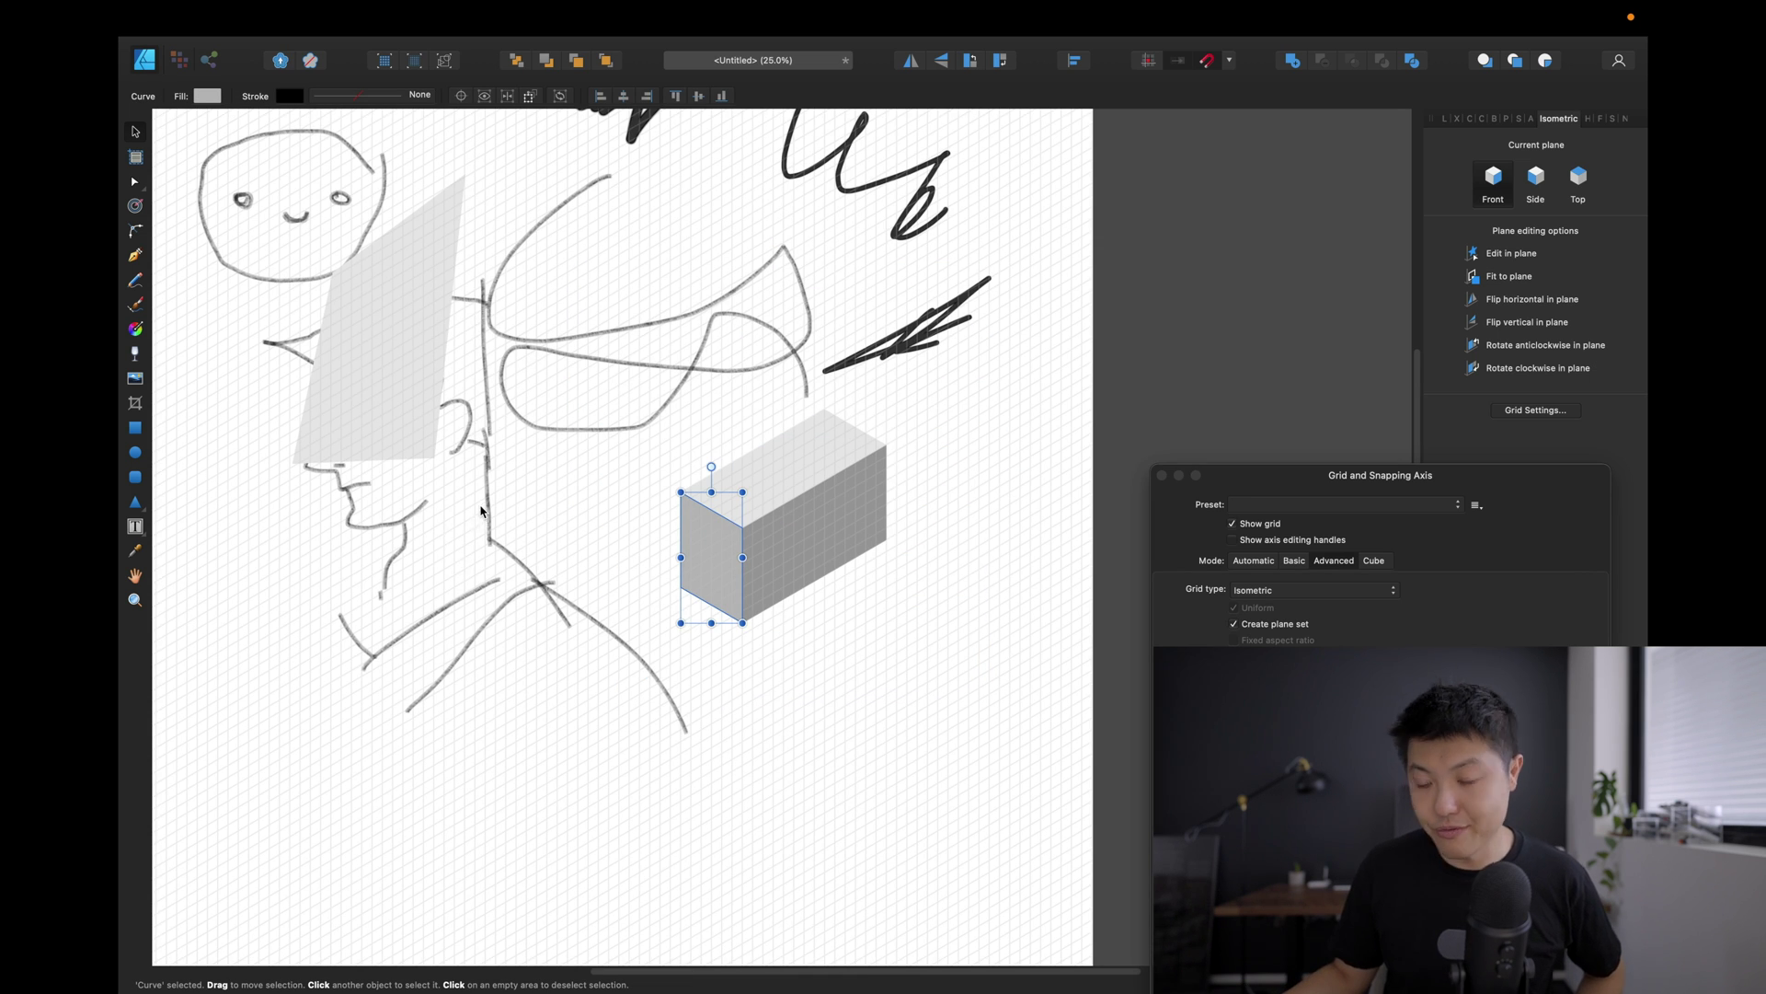
{"action": "left_click", "coordinate": [824, 530]}
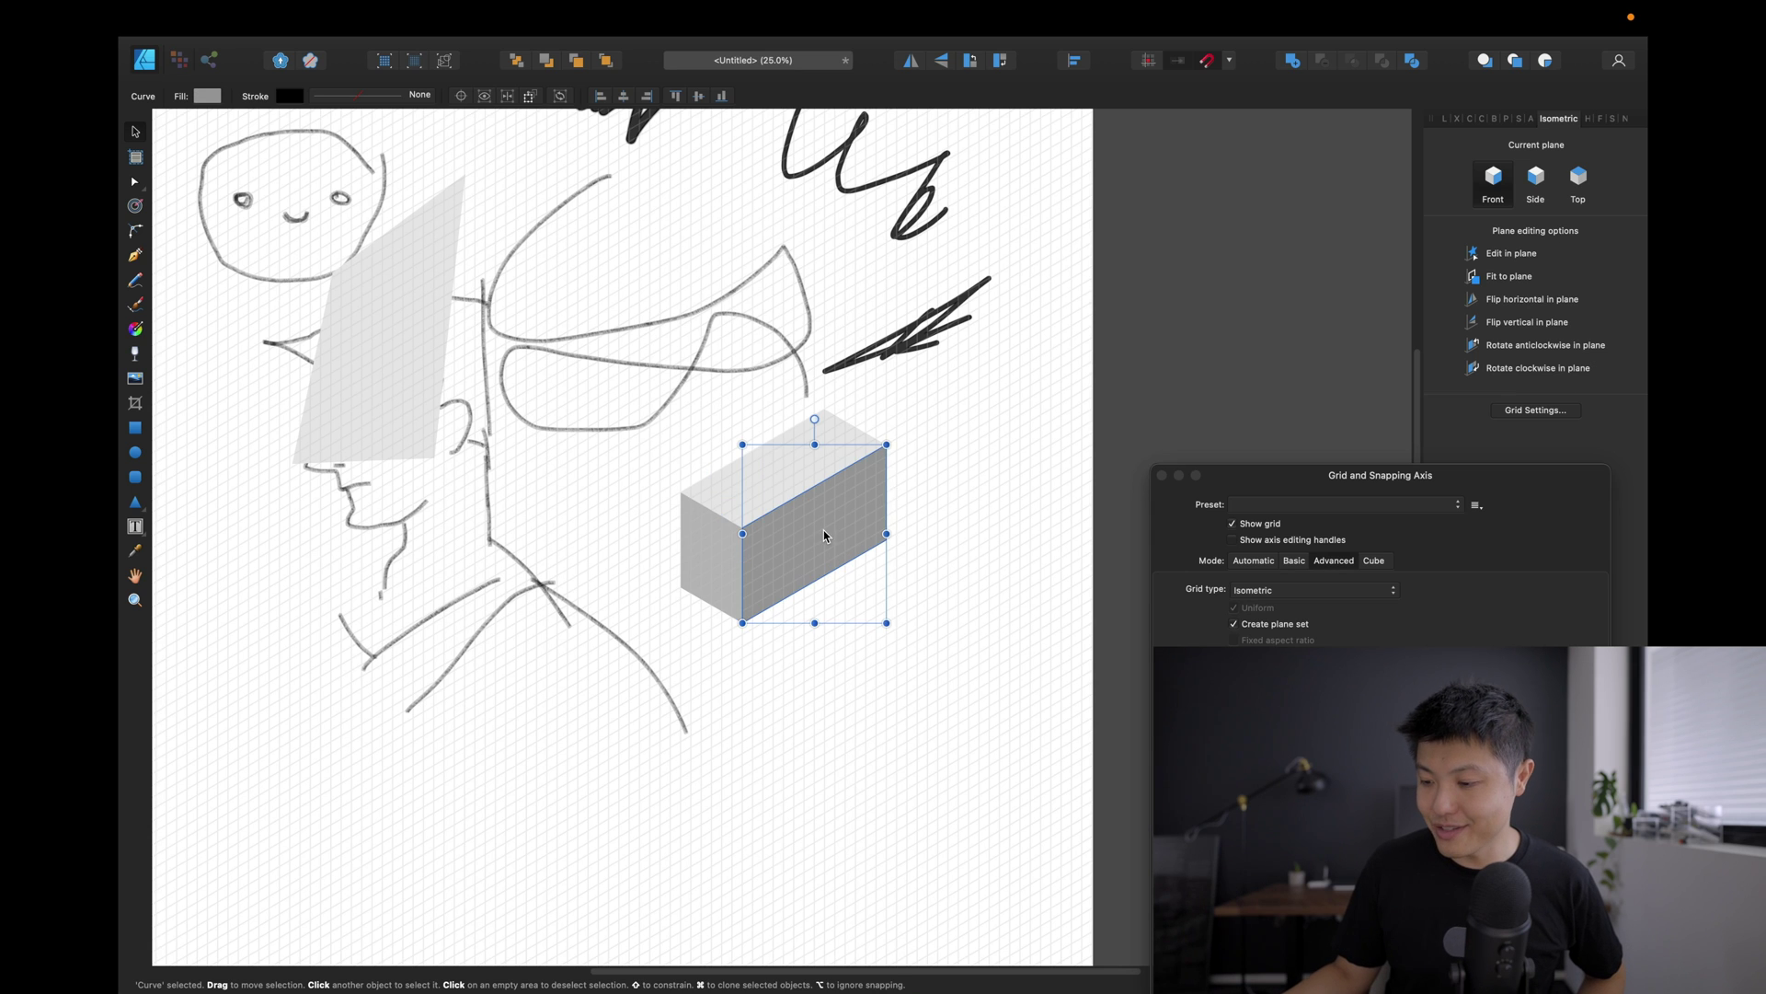
{"action": "left_click", "coordinate": [801, 455]}
{"action": "left_click", "coordinate": [709, 561]}
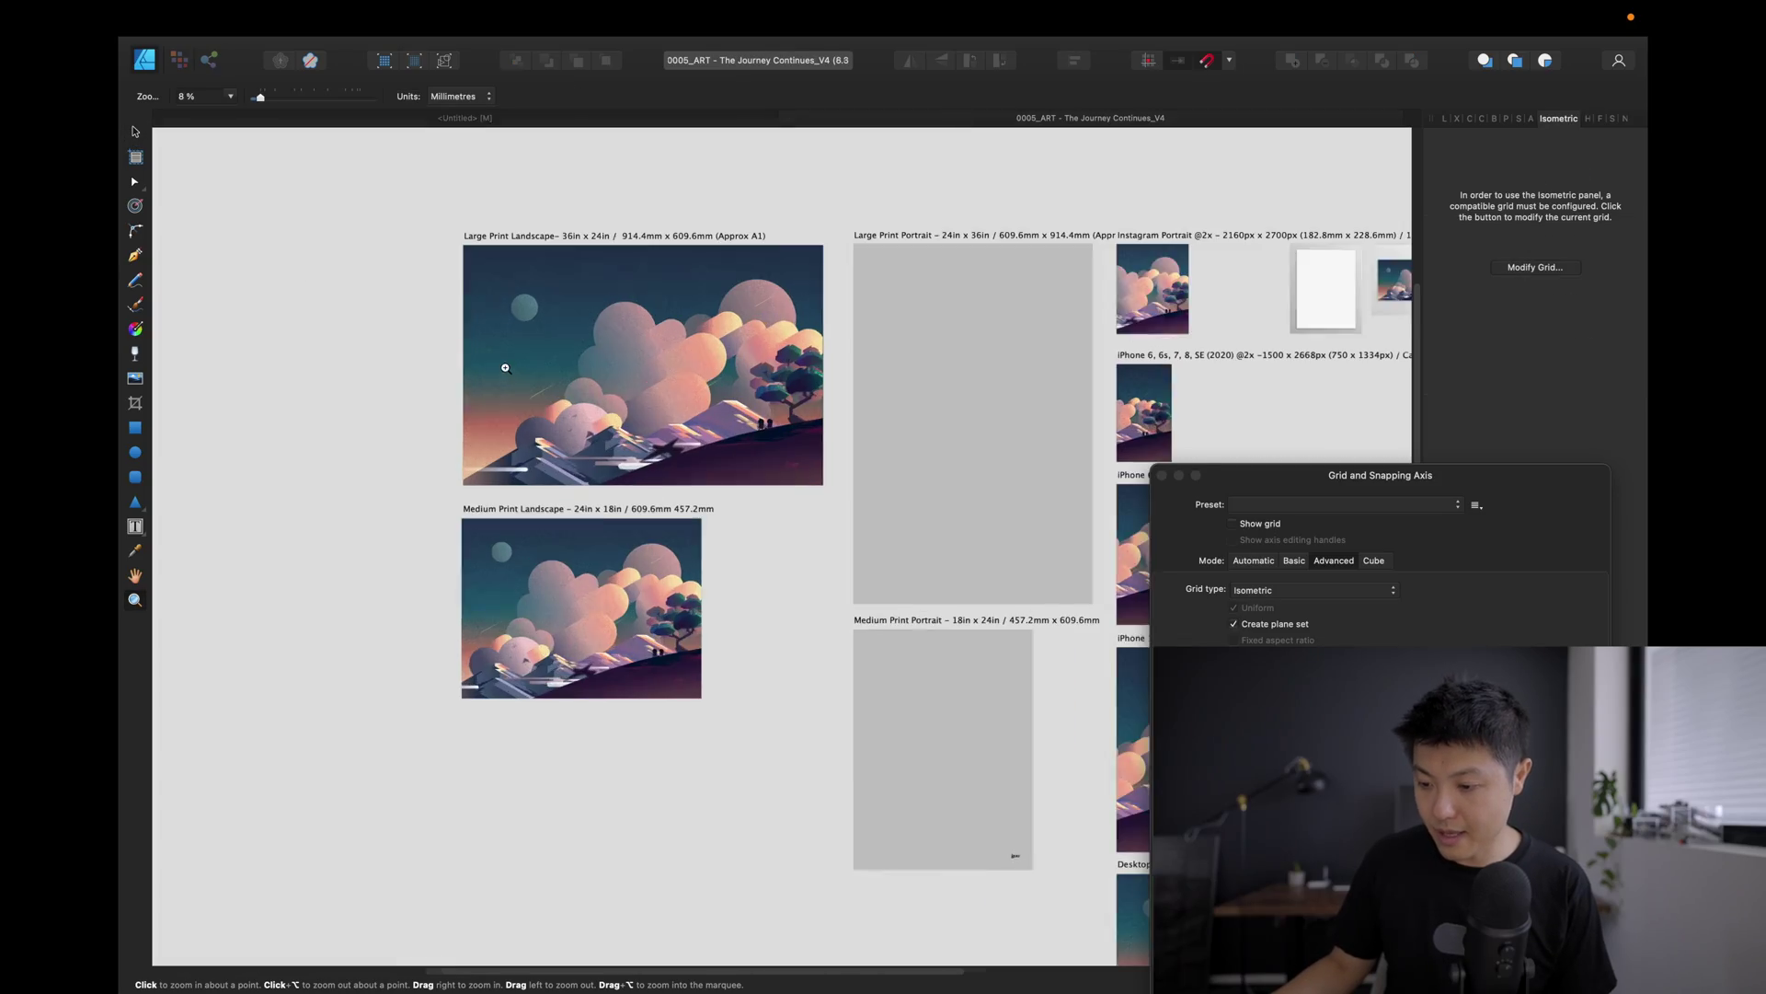
Zoom into the landscape artboard, focusing on the trees and figures.
{"action": "left_click", "coordinate": [658, 339]}
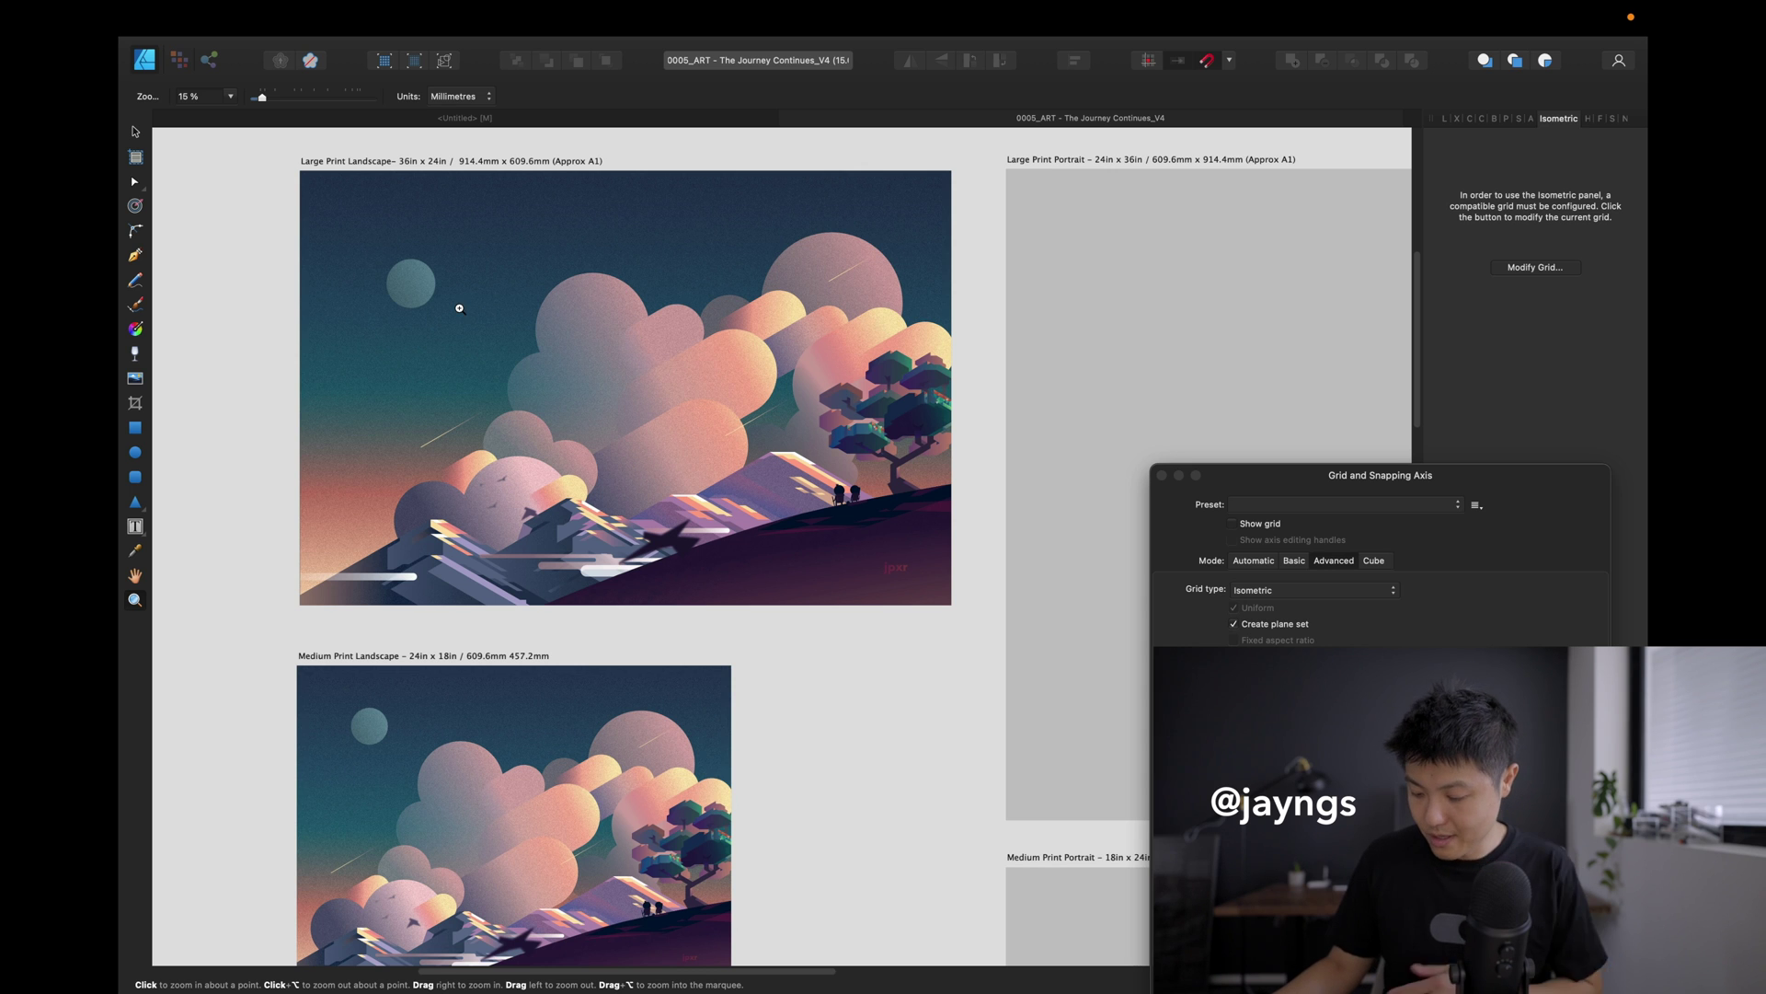
{"action": "left_click_drag", "start_coordinate": [459, 310], "coordinate": [599, 383]}
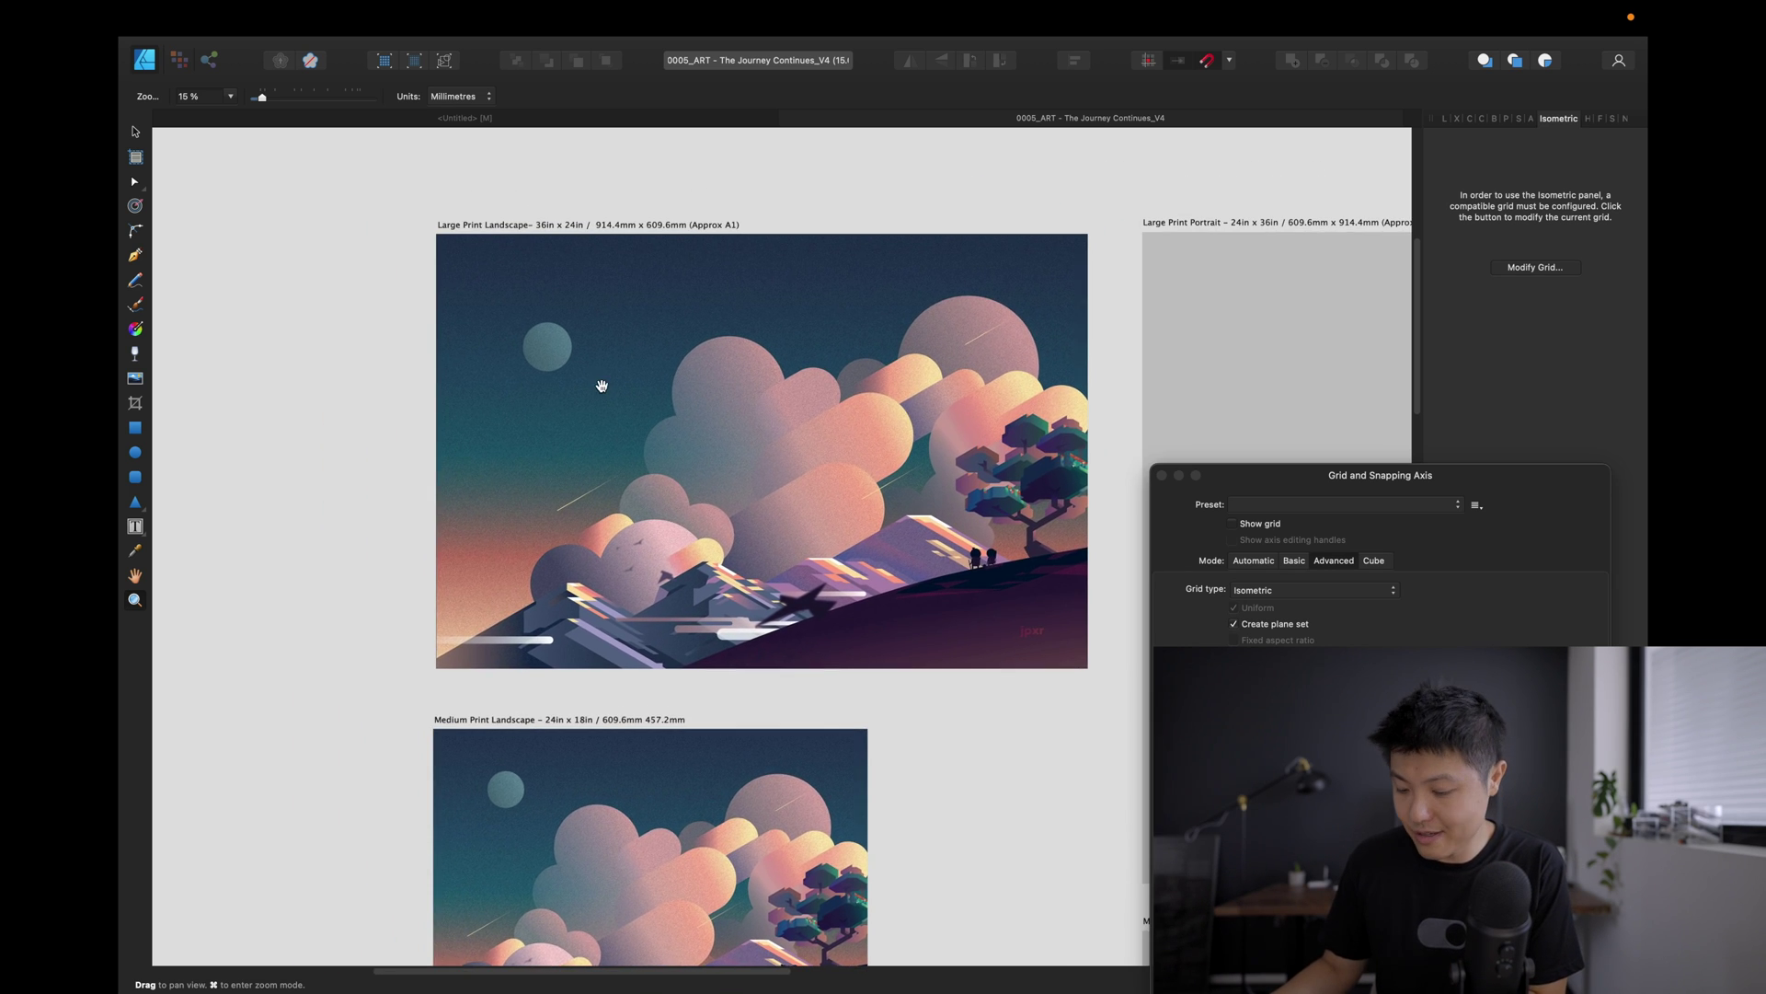
{"action": "left_click", "coordinate": [1007, 501]}
Show the isometric grid over the illustration and pan to the tree and two figures.
{"action": "left_click", "coordinate": [1236, 525]}
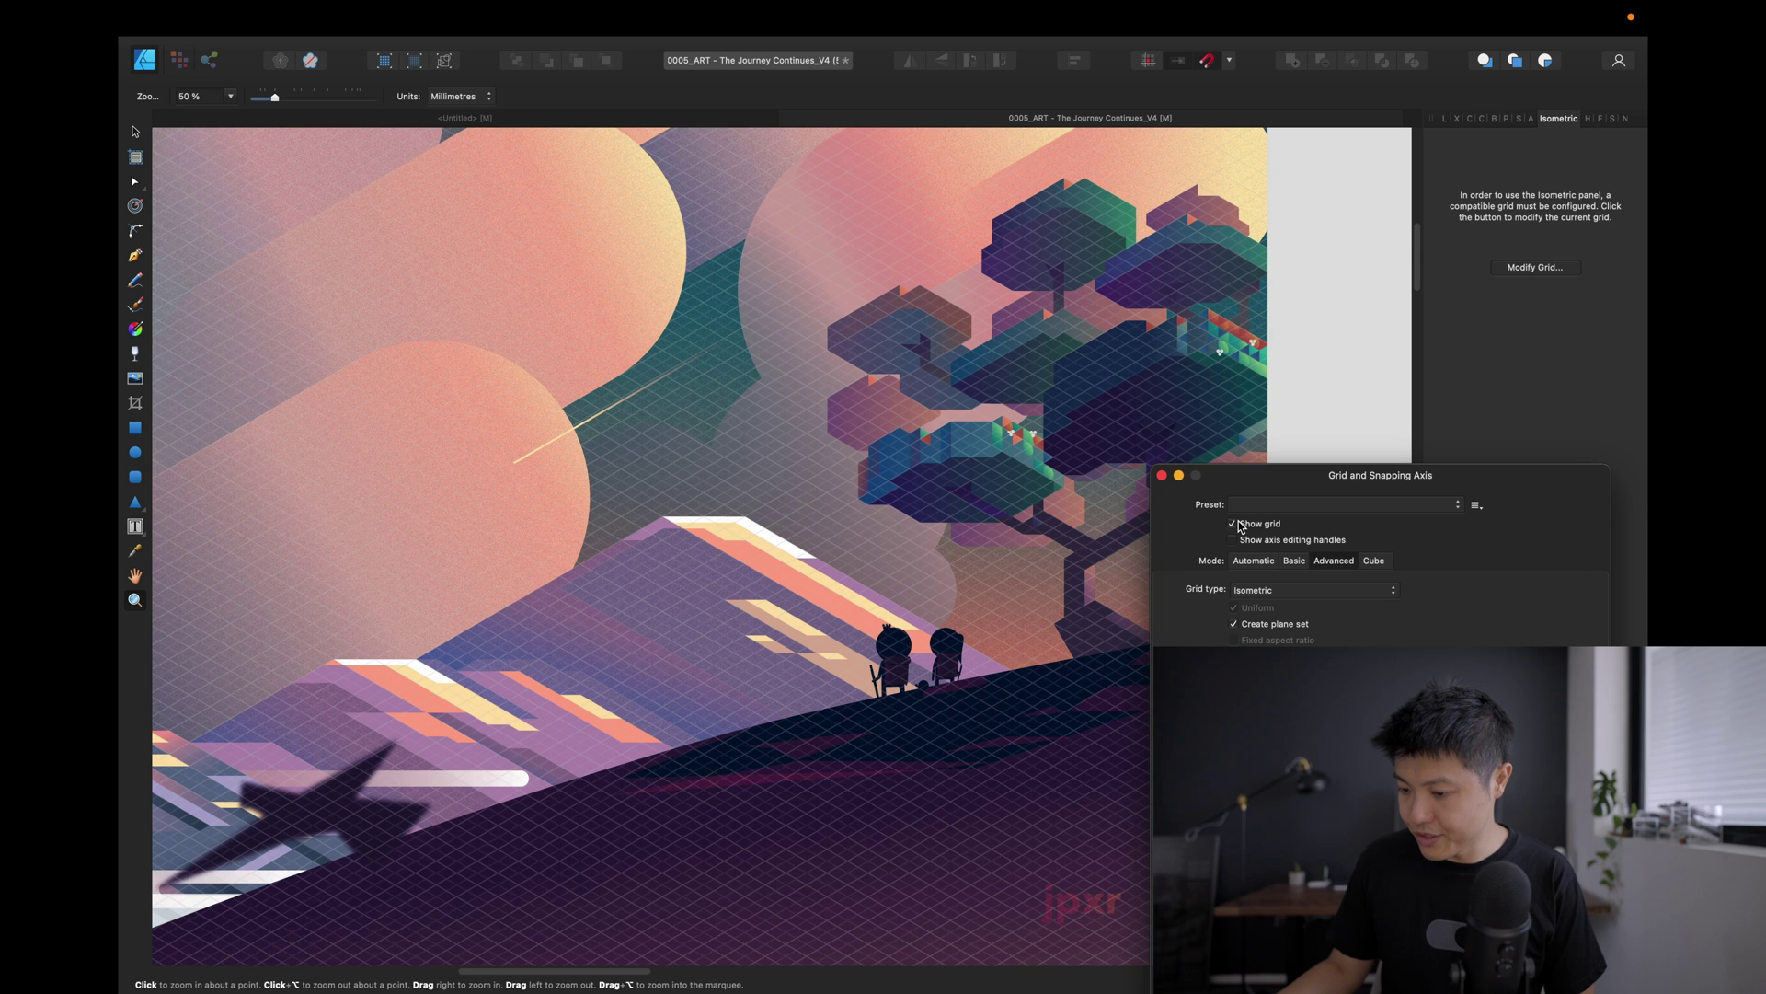
{"action": "scroll", "coordinate": [482, 532], "scroll_direction": "left", "scroll_amount": 6}
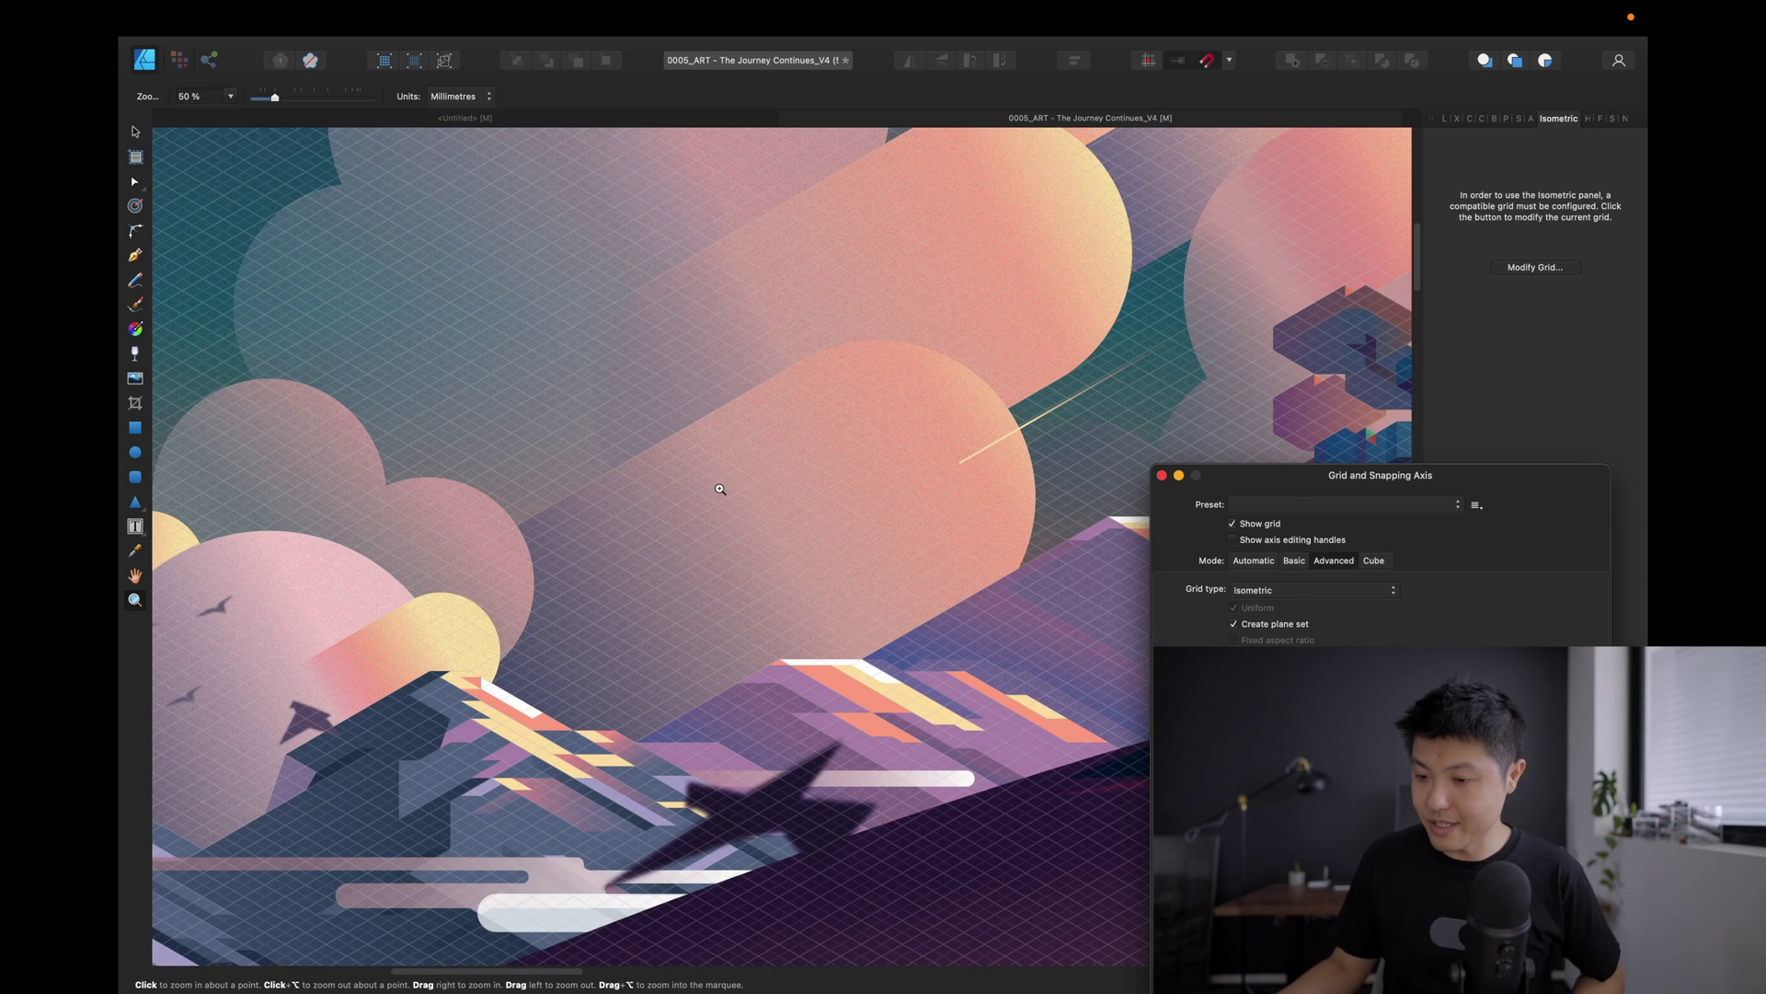
{"action": "mouse_move", "coordinate": [745, 511]}
{"action": "left_mouse_down"}
{"action": "mouse_move", "coordinate": [475, 538]}
{"action": "mouse_move", "coordinate": [607, 504]}
{"action": "mouse_move", "coordinate": [589, 500]}
{"action": "left_mouse_up"}
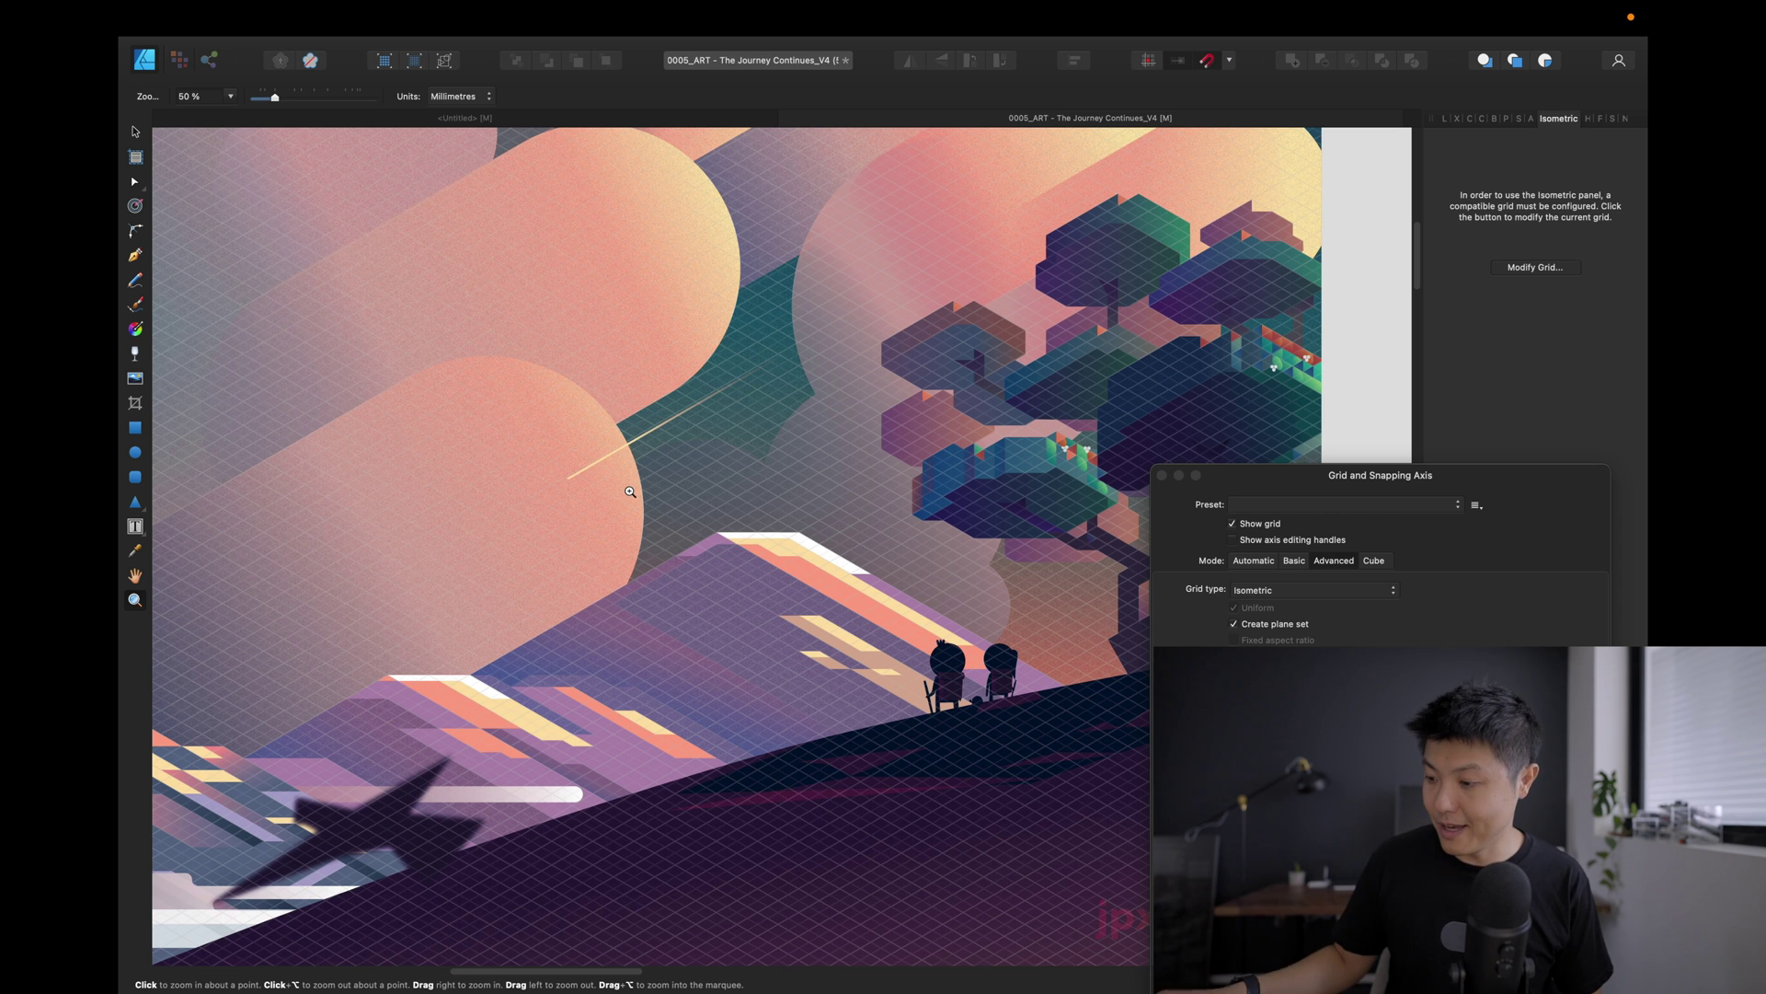
{"action": "scroll", "coordinate": [653, 340], "scroll_direction": "left", "scroll_amount": 10}
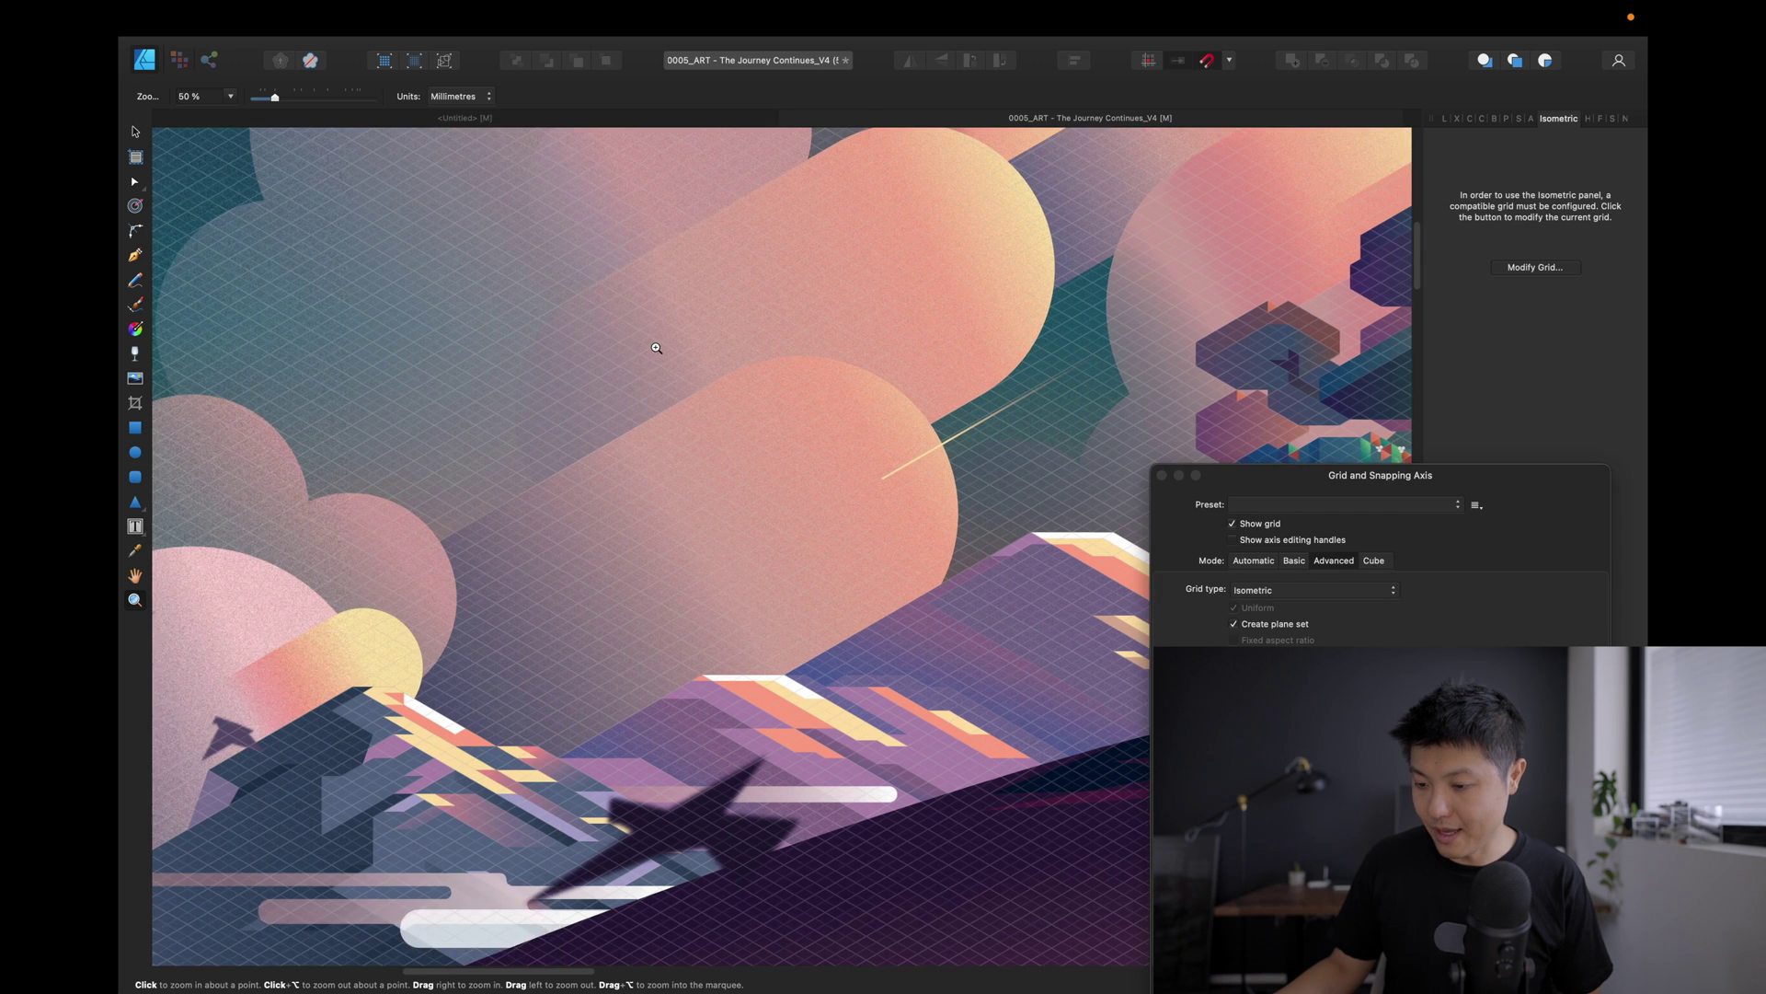
{"action": "scroll", "coordinate": [657, 353], "scroll_direction": "left", "scroll_amount": 4}
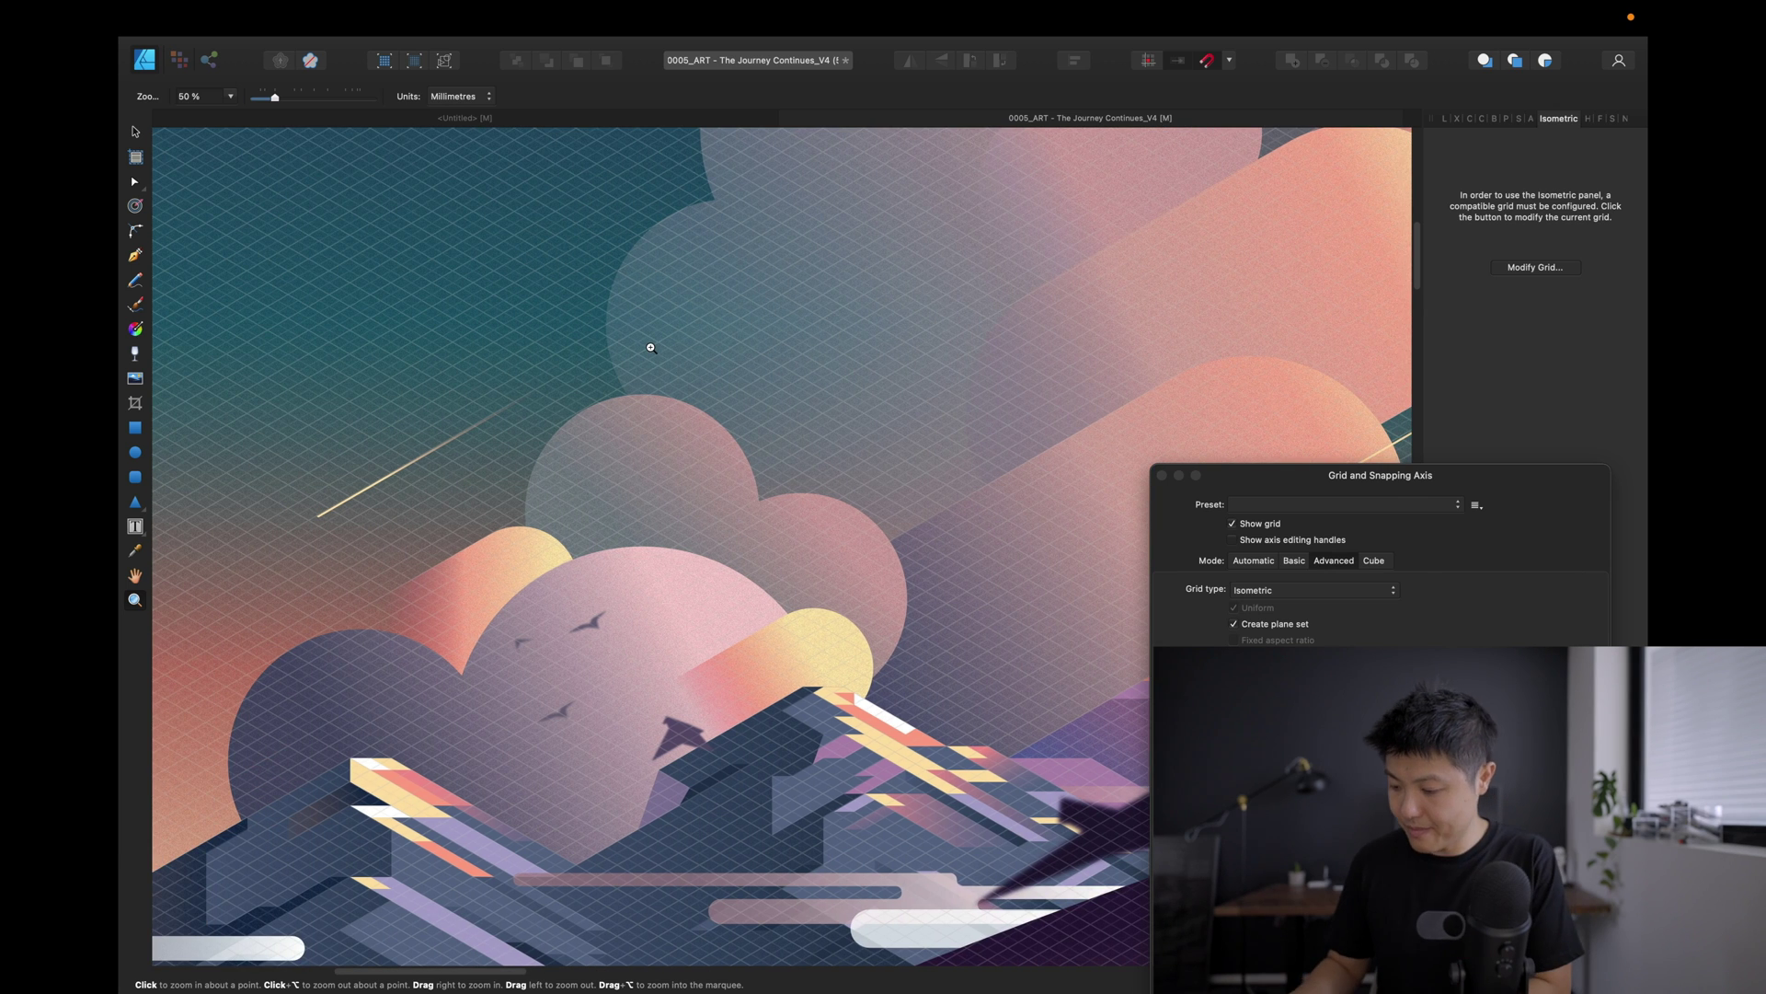
{"action": "scroll", "coordinate": [652, 350], "scroll_direction": "right", "scroll_amount": 10}
{"action": "scroll", "coordinate": [655, 423], "scroll_direction": "up", "scroll_amount": 2}
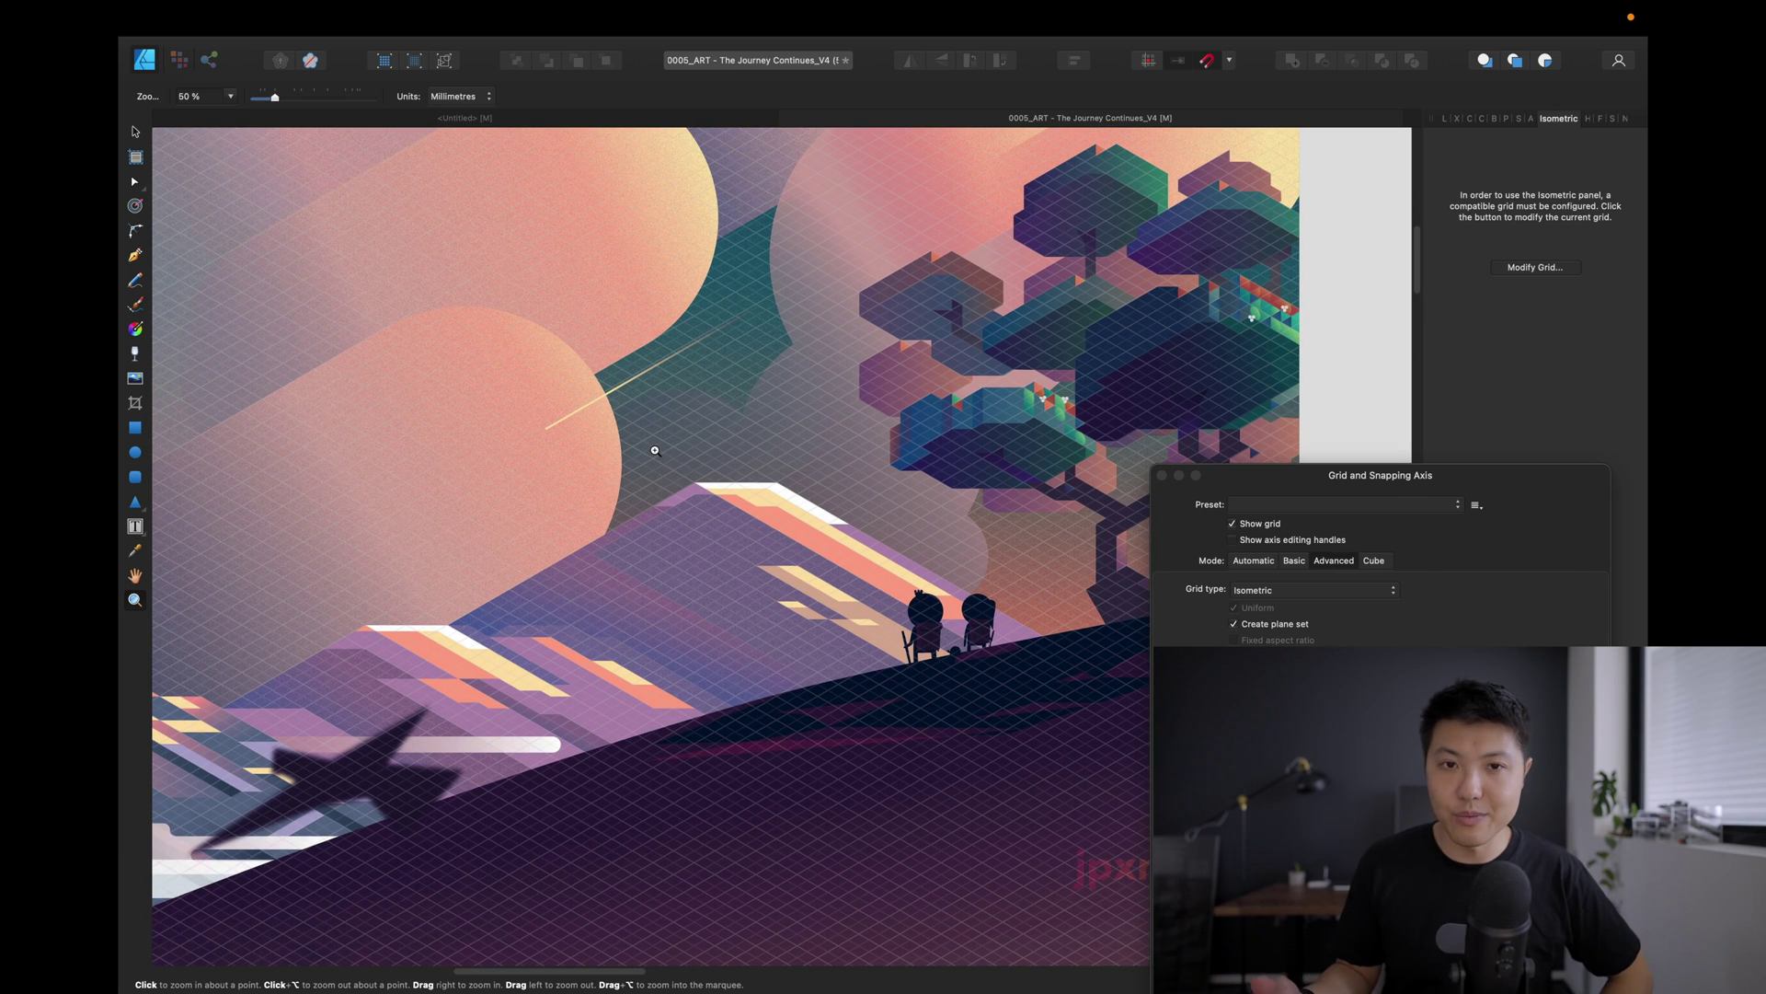